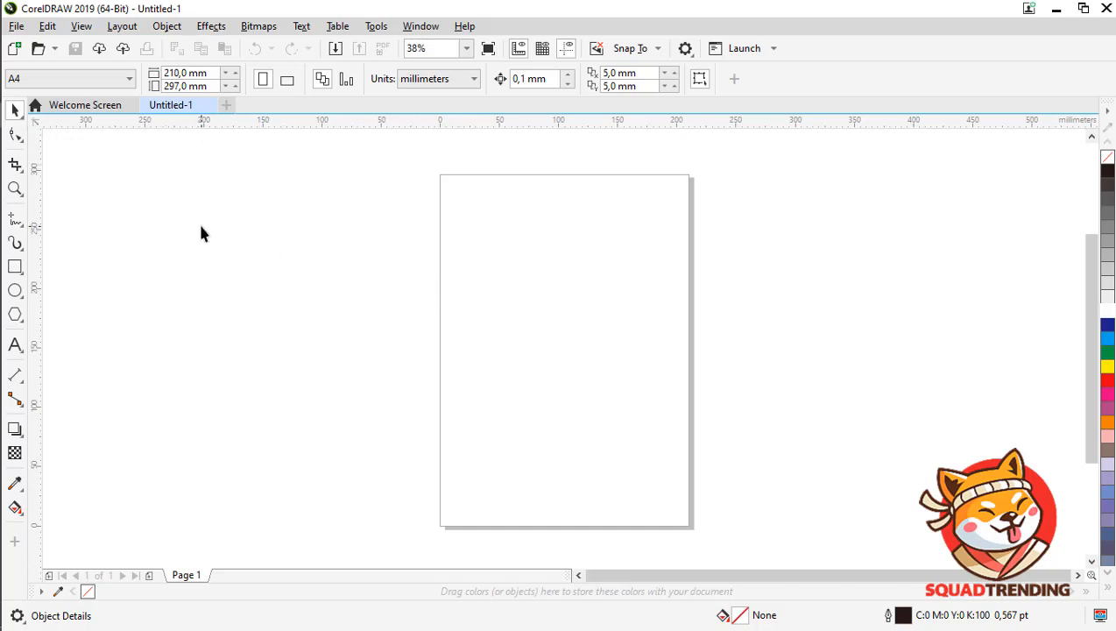
- Add the artistic text "menulis" on the empty area beside the page
left_click(17, 346)
left_click(295, 333)
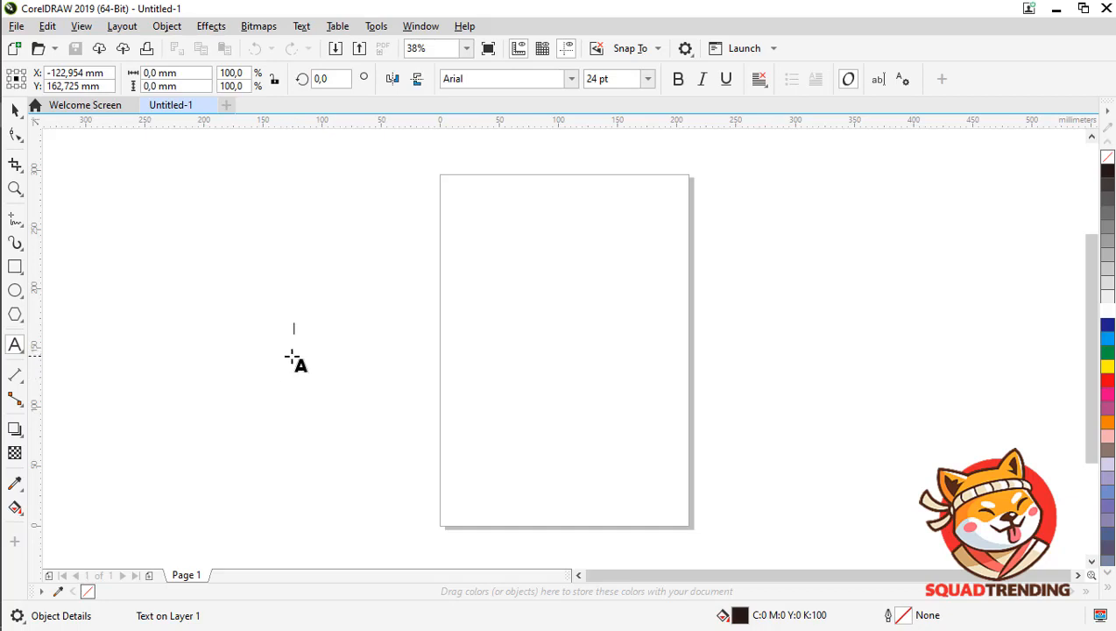
type("tenu")
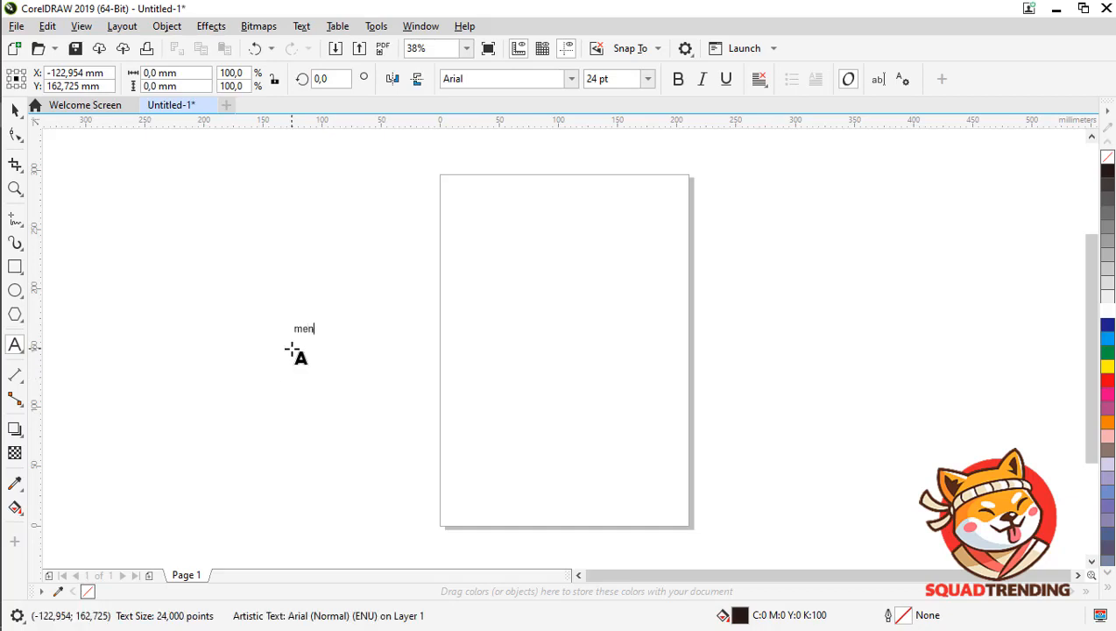
type("lis")
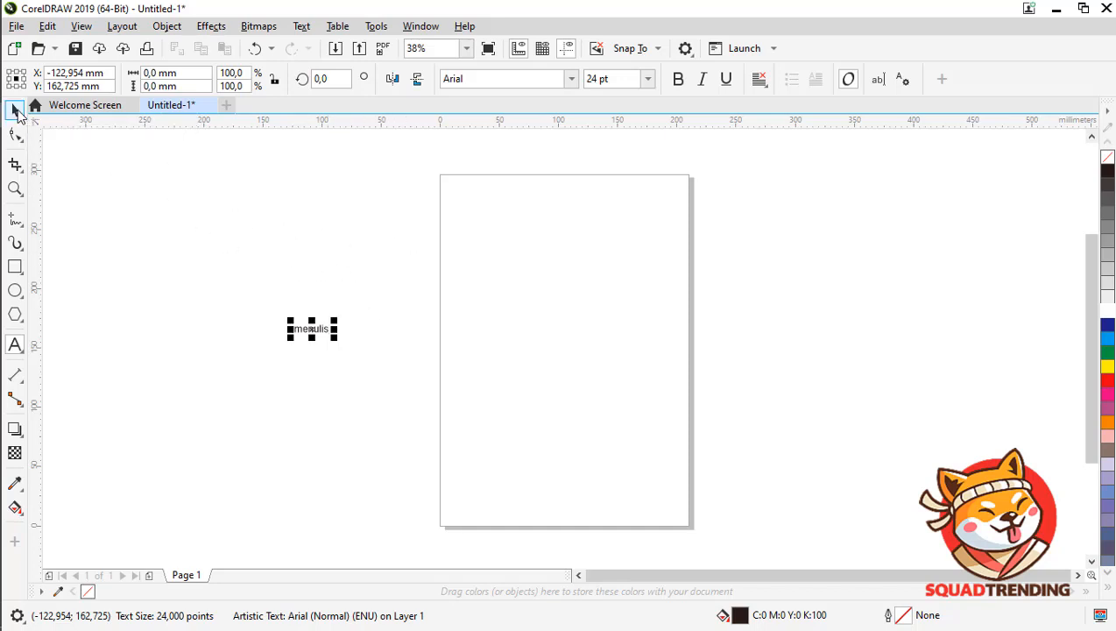
left_click(18, 112)
left_click(341, 232)
left_click(306, 331)
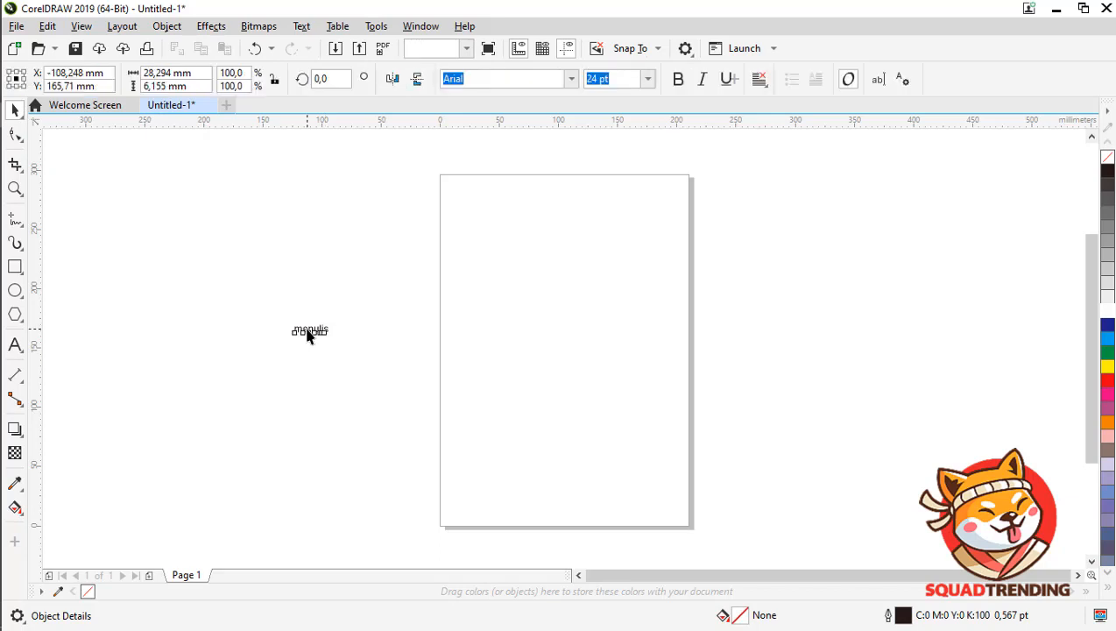
left_click(289, 269)
left_click(303, 333)
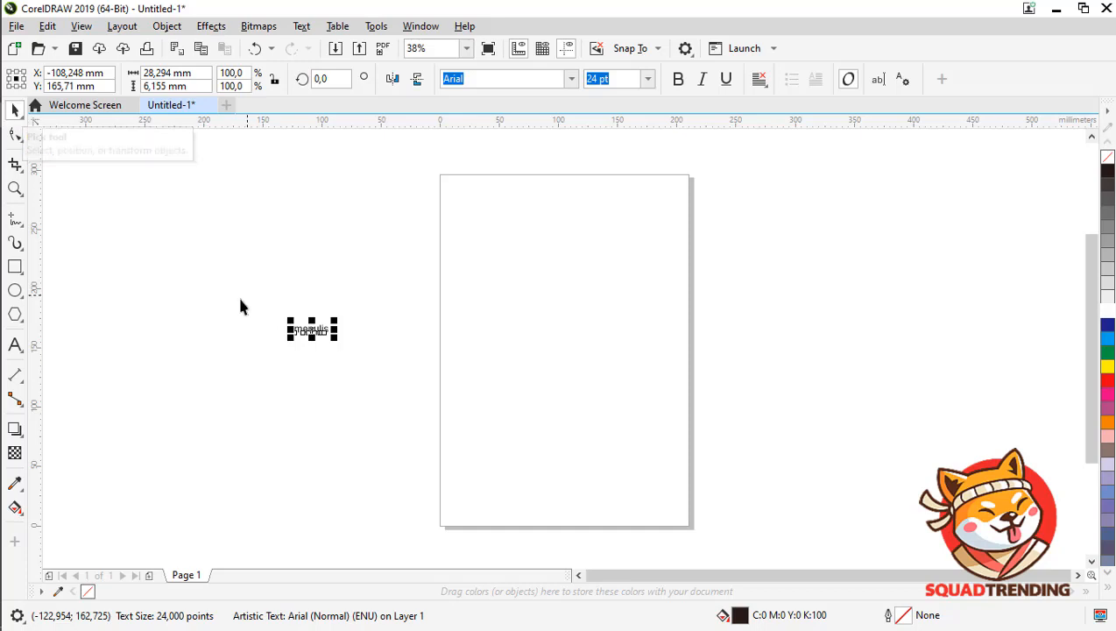
left_click(127, 216)
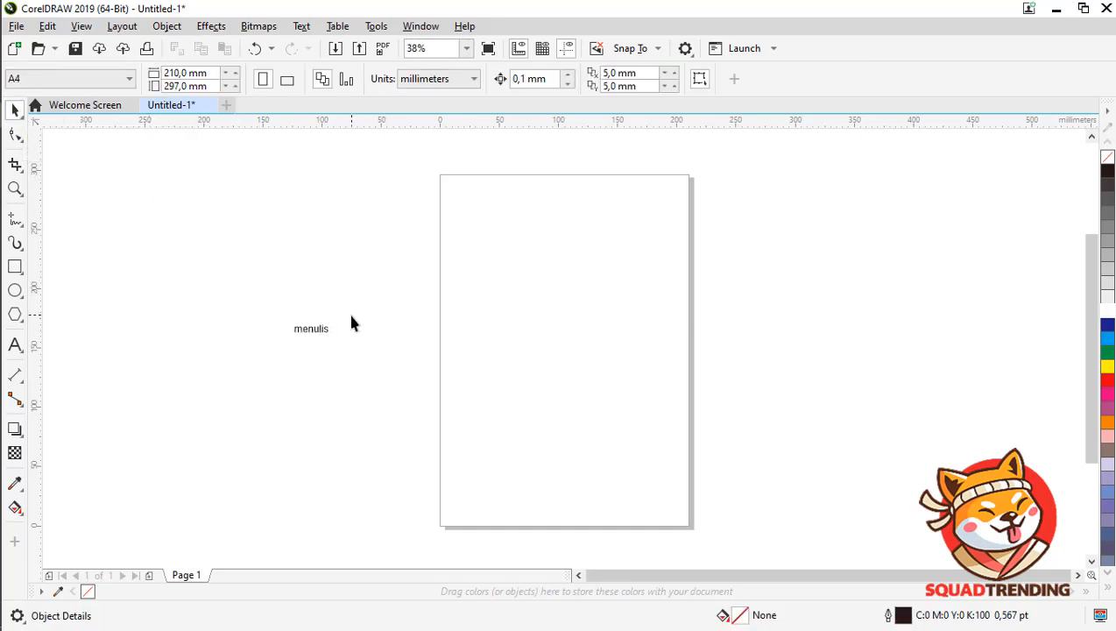
left_click(302, 330)
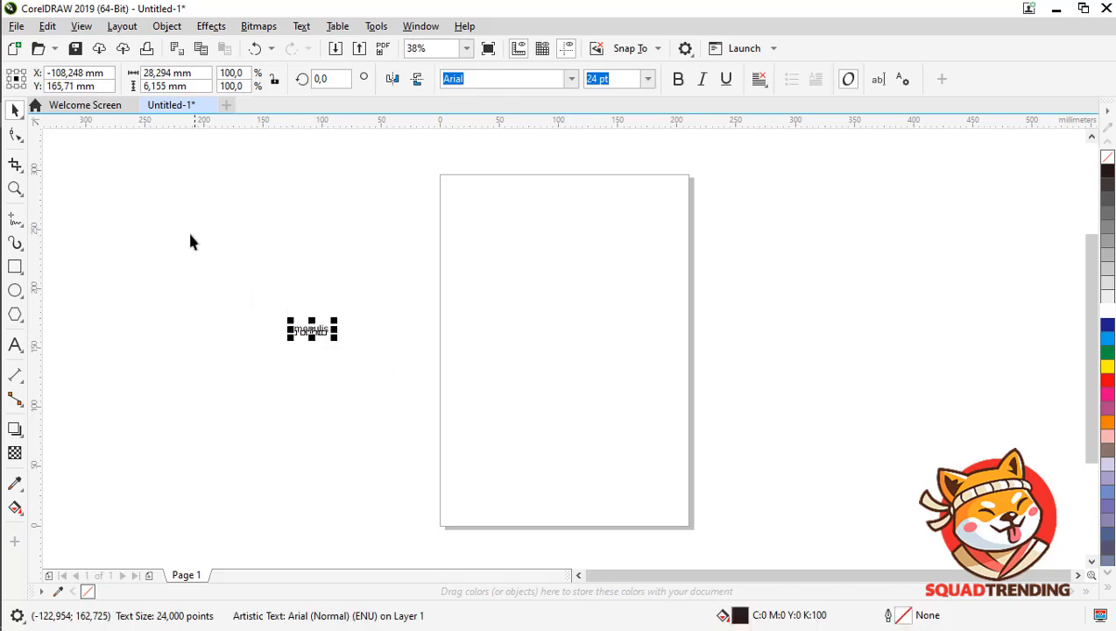
left_click(282, 256)
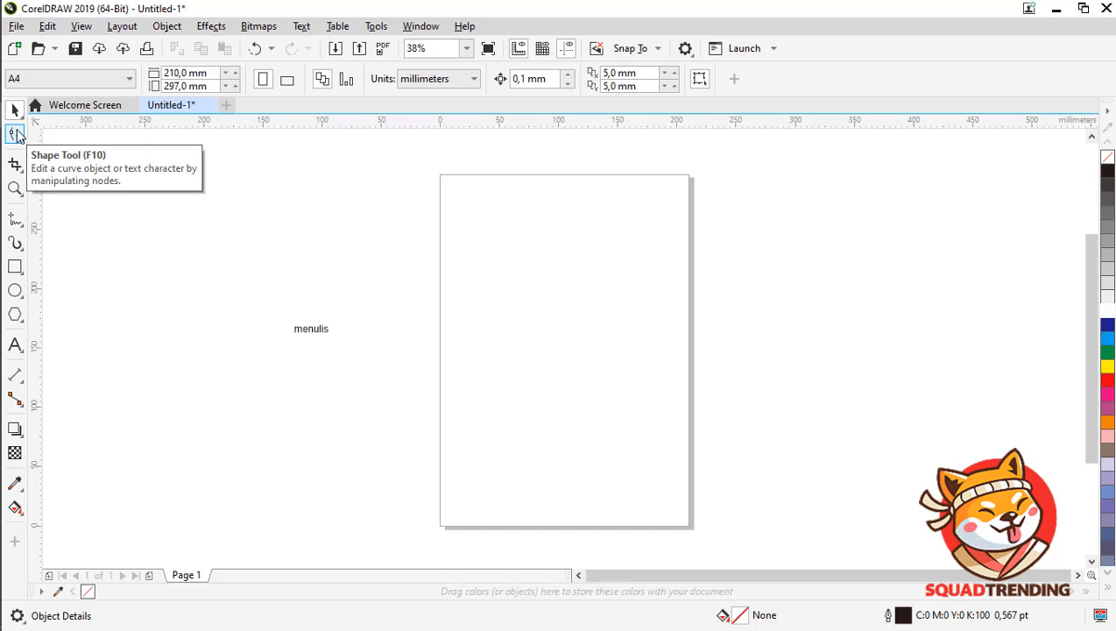
- Draw a freehand curve about 220 mm wide above the menulis text and move its nodes and handles to form a wave
left_click(16, 219)
mouse_move(167, 206)
left_mouse_down()
mouse_move(278, 264)
mouse_move(427, 273)
left_mouse_up()
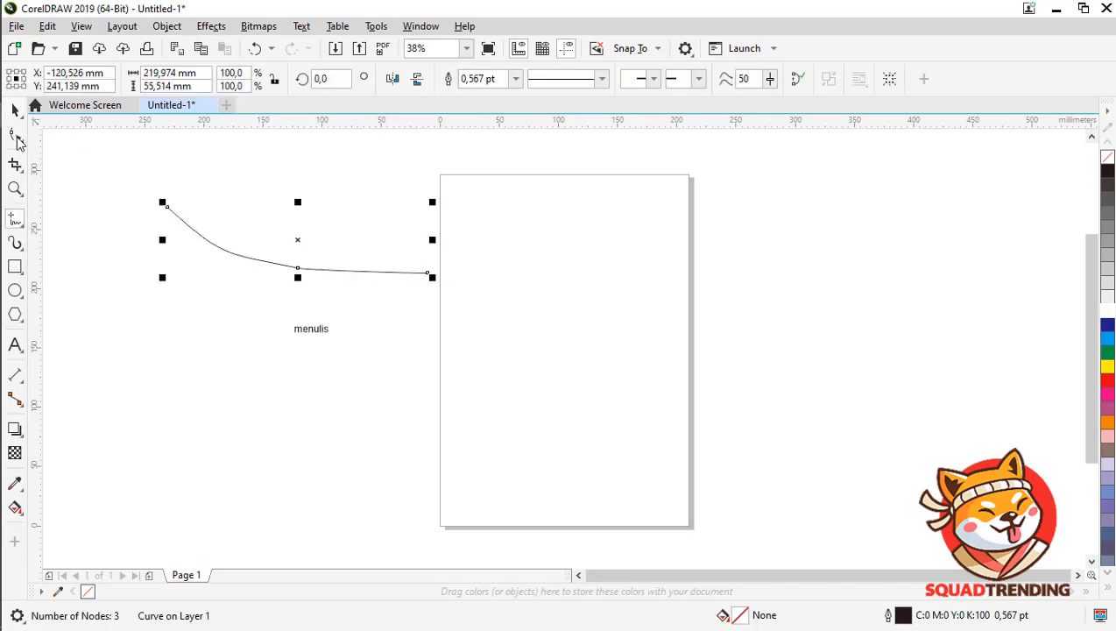
left_click(14, 136)
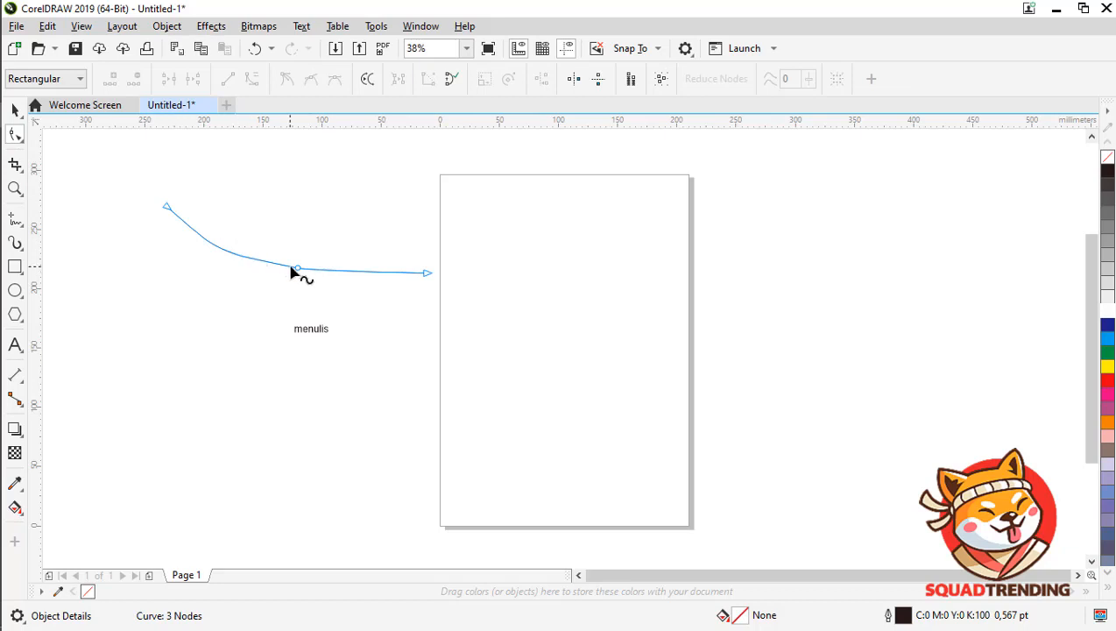
left_click_drag(297, 271, 342, 200)
left_click_drag(163, 208, 124, 248)
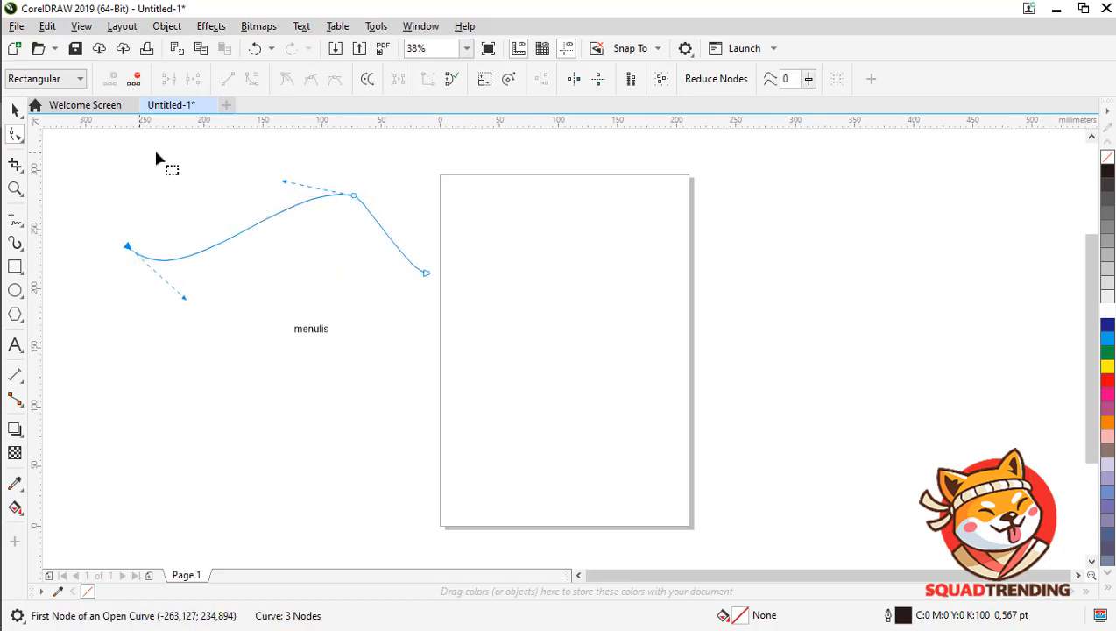
left_click_drag(355, 200, 376, 176)
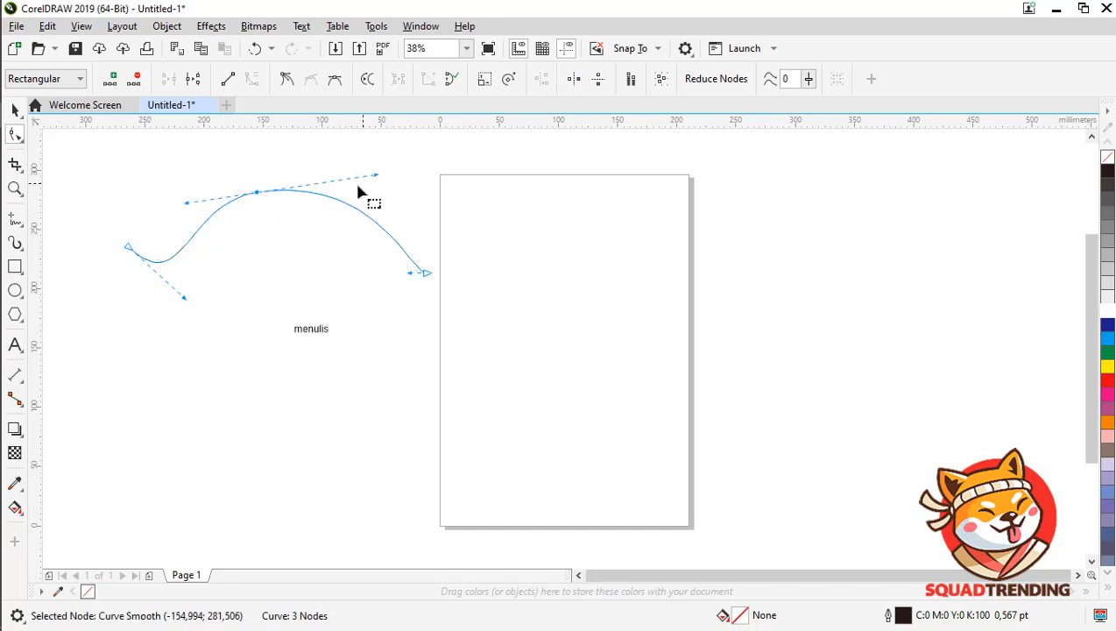
- Draw a second freehand curve about 210 × 238 mm diagonally across the page and move its two middle nodes outward
key("F5")
mouse_move(526, 218)
left_mouse_down()
mouse_move(628, 380)
mouse_move(780, 507)
left_mouse_up()
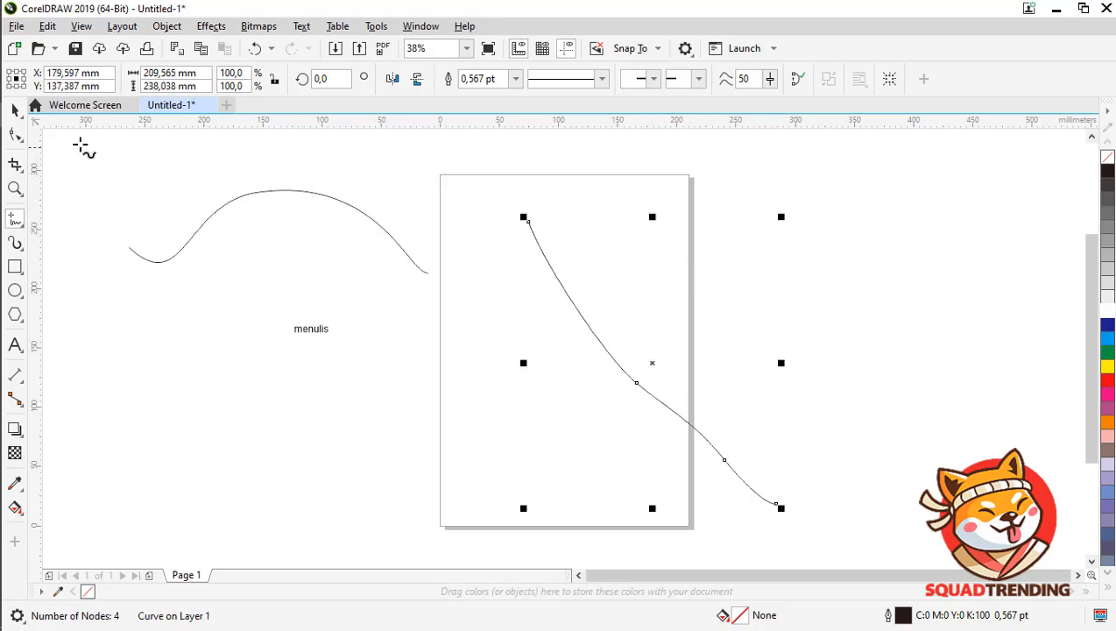
left_click(15, 137)
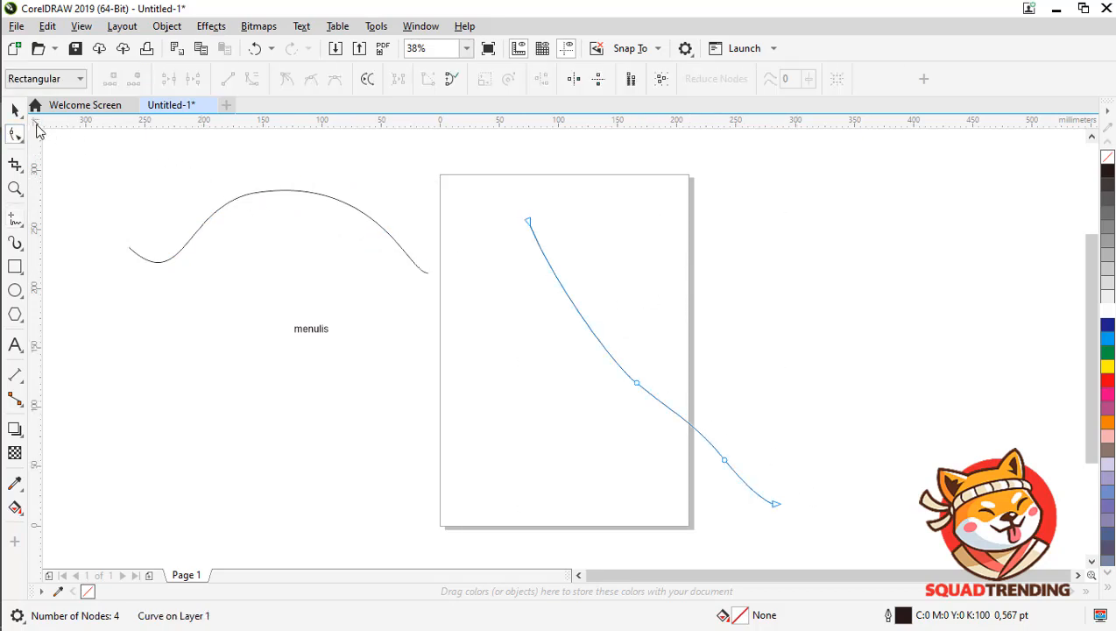
left_click_drag(641, 389, 538, 381)
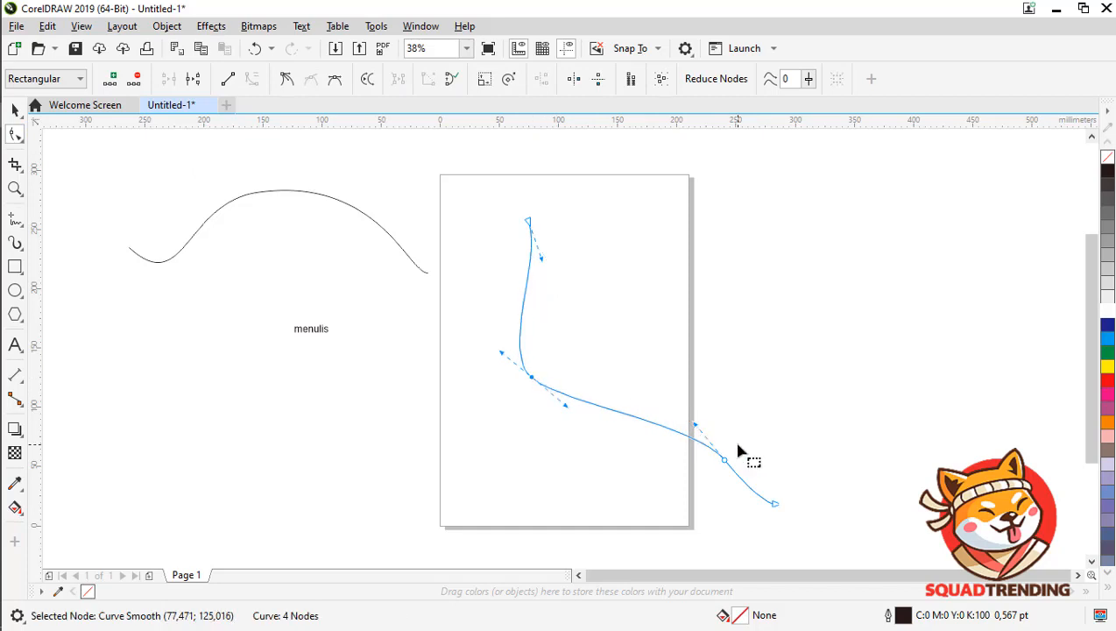
left_click_drag(725, 459, 824, 443)
- Reshape the lower part of the second curve by moving its end node outward and its neighbour up, and delete the curve's start node
left_click(775, 508)
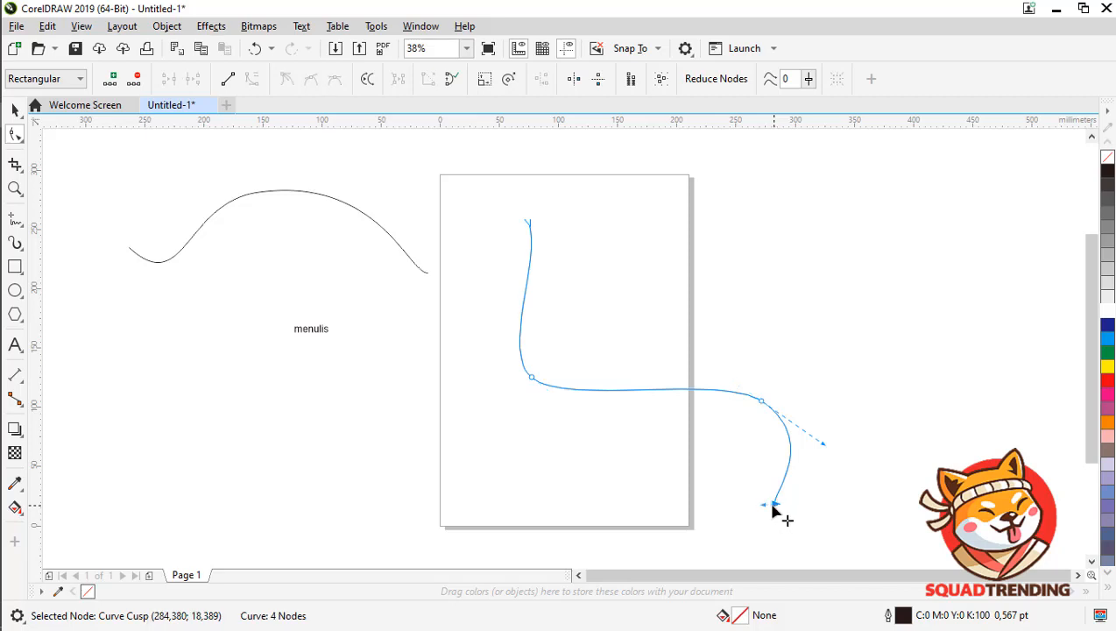
left_click_drag(779, 509, 847, 540)
left_click_drag(800, 478, 835, 456)
left_click(761, 399)
left_click_drag(762, 401, 747, 363)
left_click(528, 222)
key("Delete")
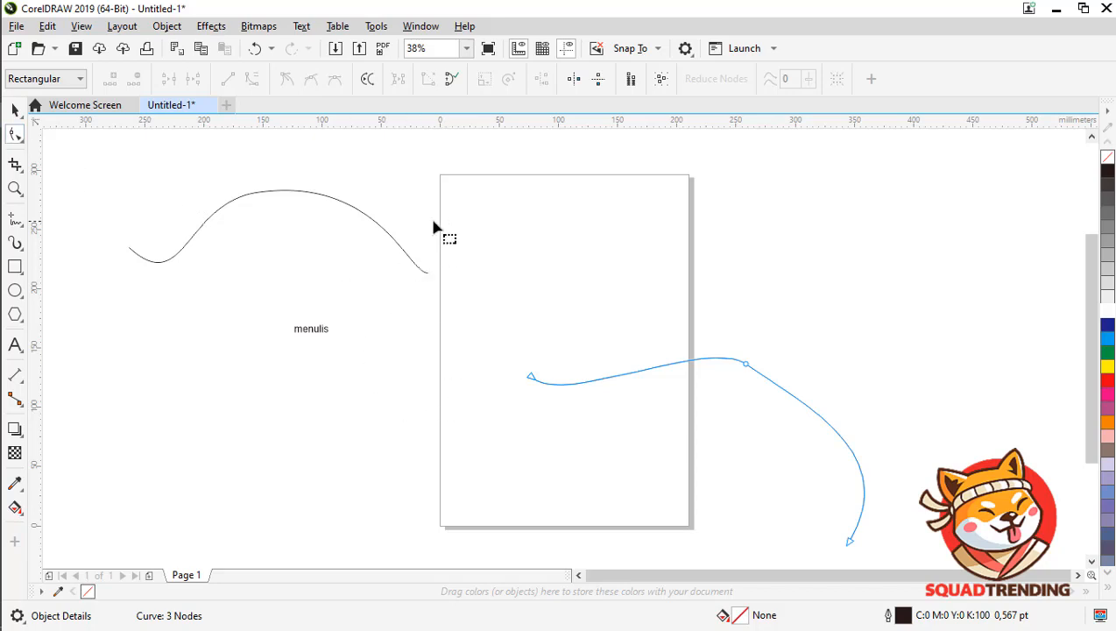
- Draw a rectangle about 149 × 128 mm below the first curve and scale it down to about 134 × 115 mm
left_click(15, 266)
left_click_drag(103, 351, 280, 504)
left_click(16, 136)
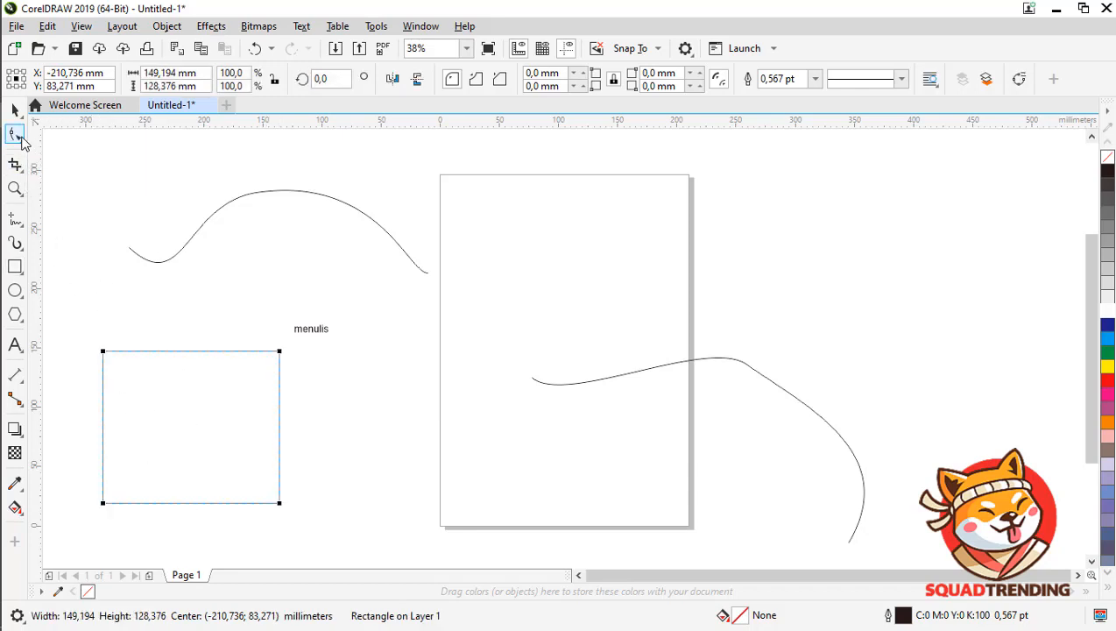
left_click(14, 109)
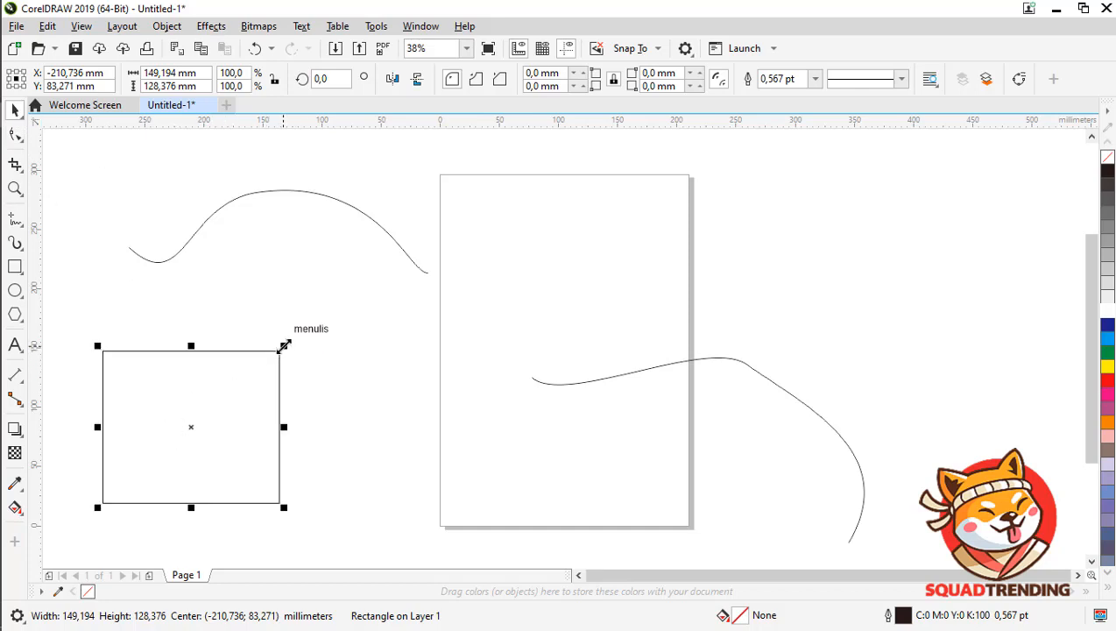
left_click_drag(284, 346, 262, 366)
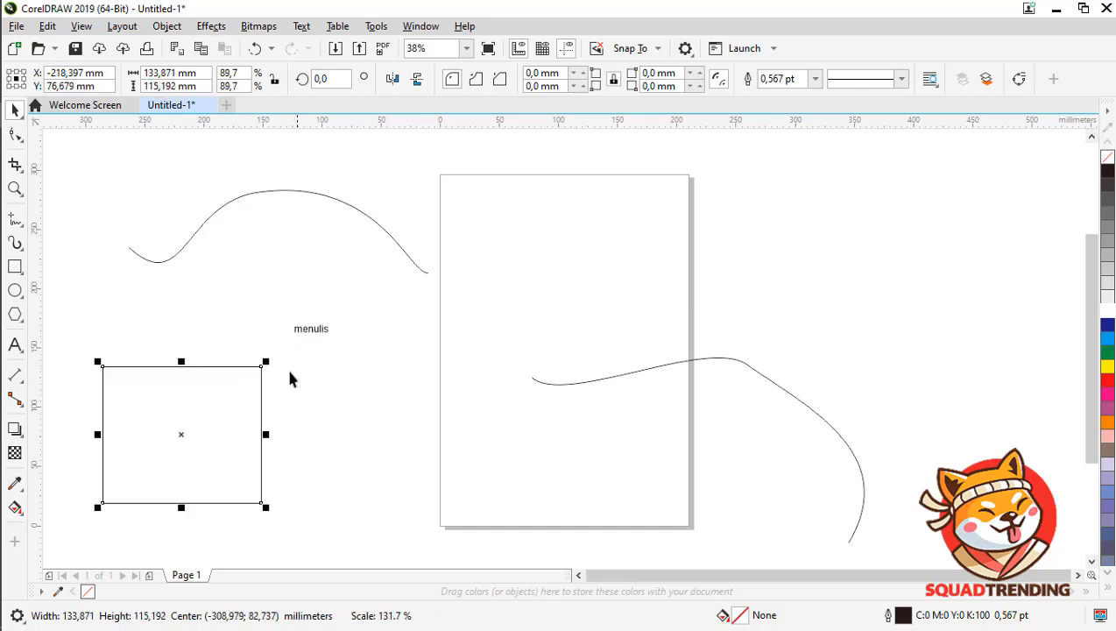
left_click_drag(181, 361, 181, 302)
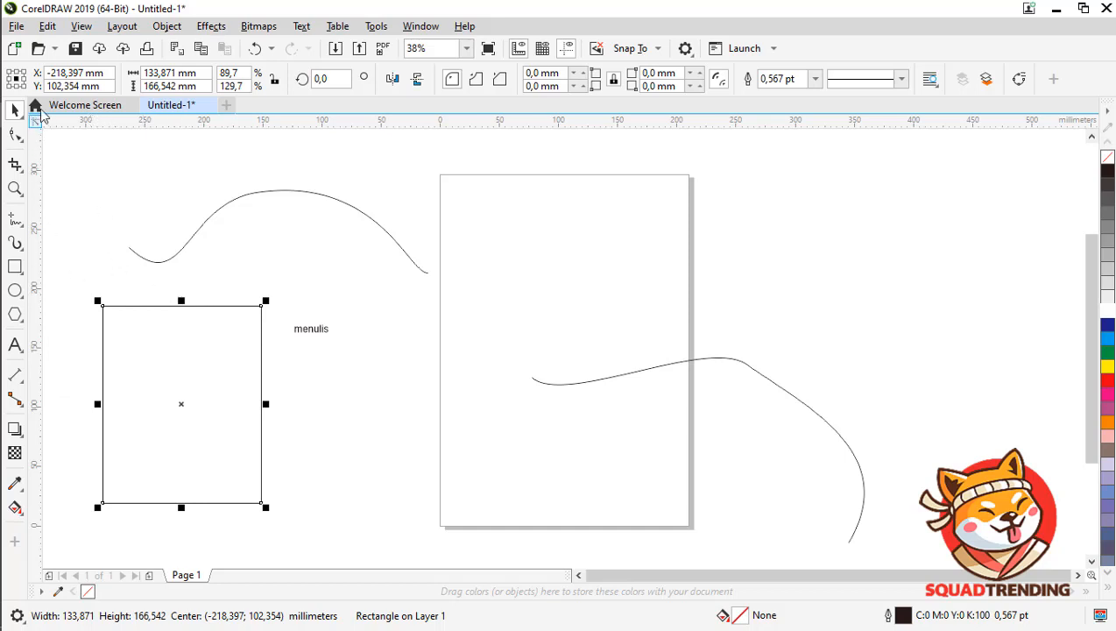
left_click(254, 48)
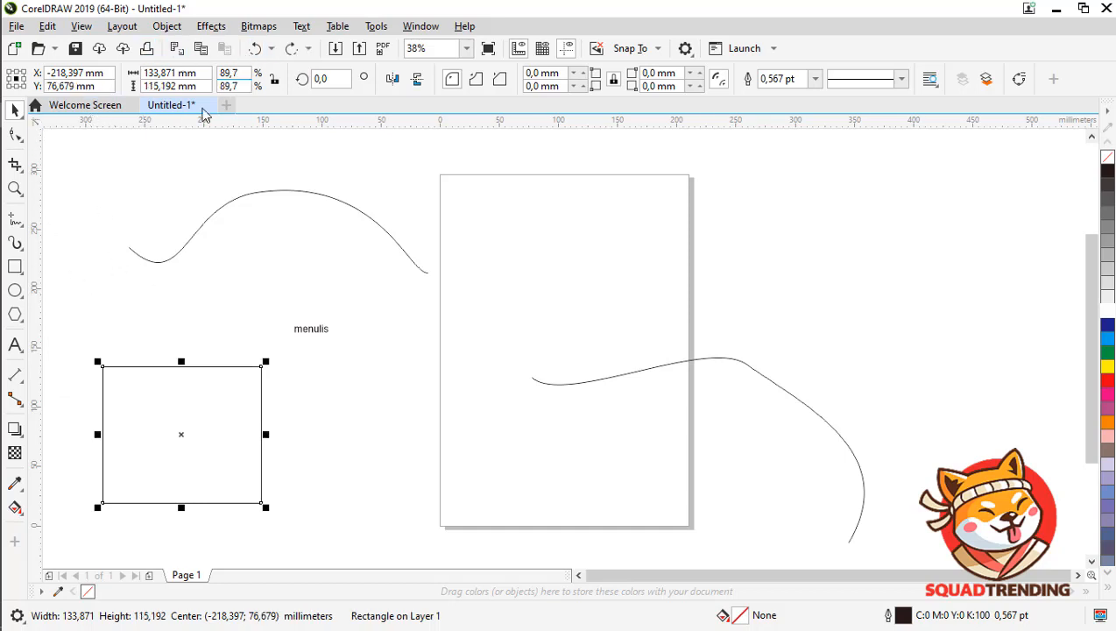
- Round all the rectangle's corners to a radius of about 7.8 mm with the Shape tool
left_click(15, 134)
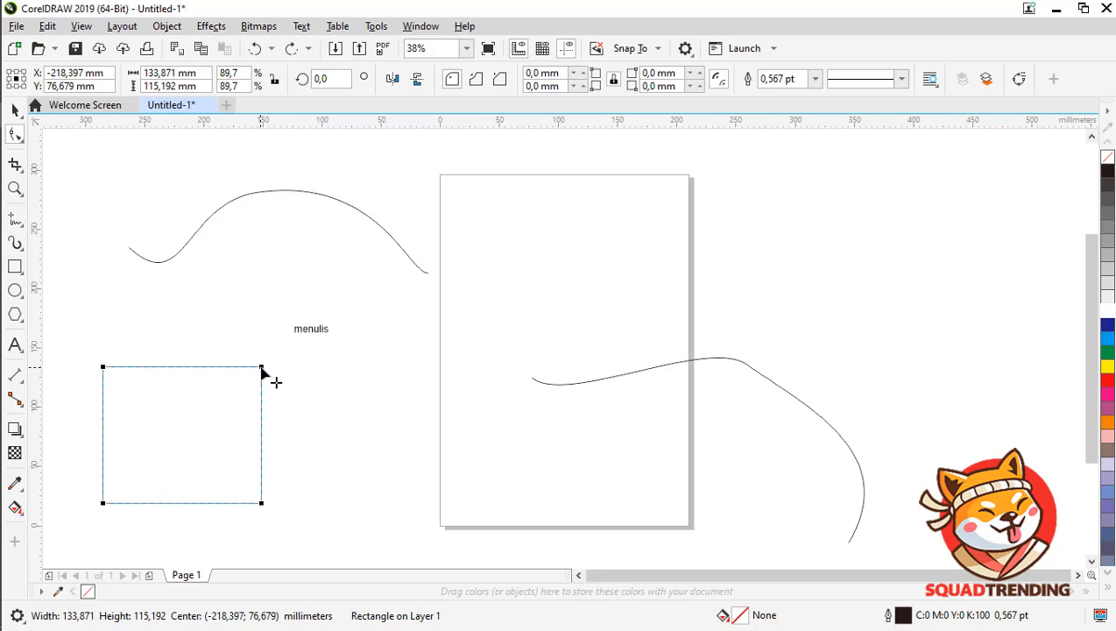
mouse_move(263, 371)
left_mouse_down()
mouse_move(267, 385)
mouse_move(261, 377)
left_mouse_up()
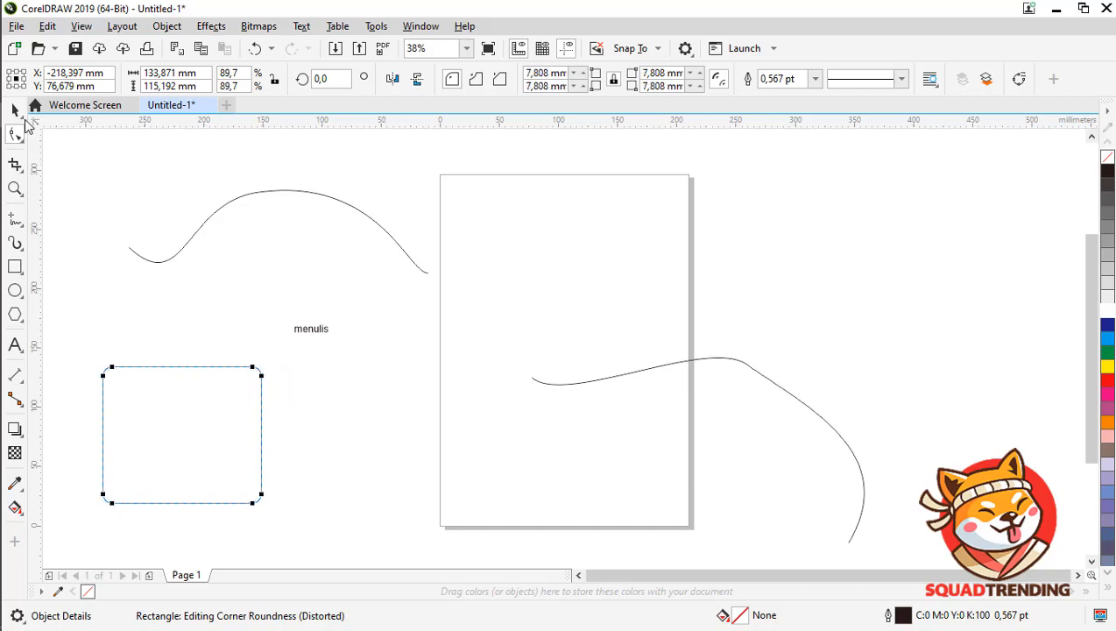
left_click(14, 109)
- Move the rounded rectangle so its centre sits at about X -196 mm, Y 75 mm, and deselect it
left_click(189, 333)
left_click(238, 426)
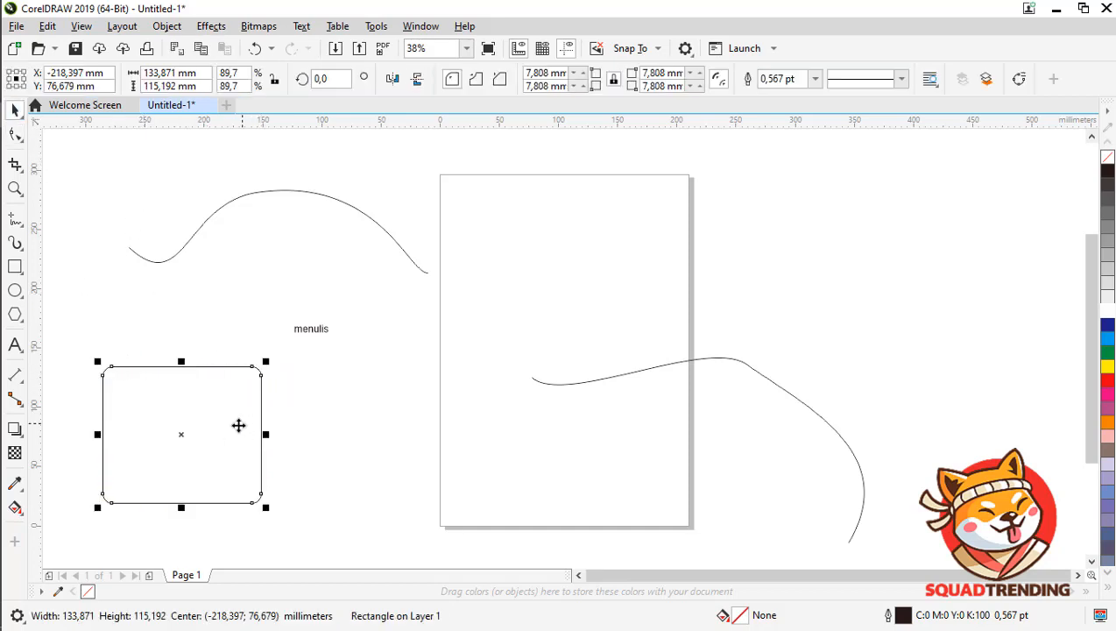
left_click_drag(238, 425, 316, 420)
left_click(306, 400)
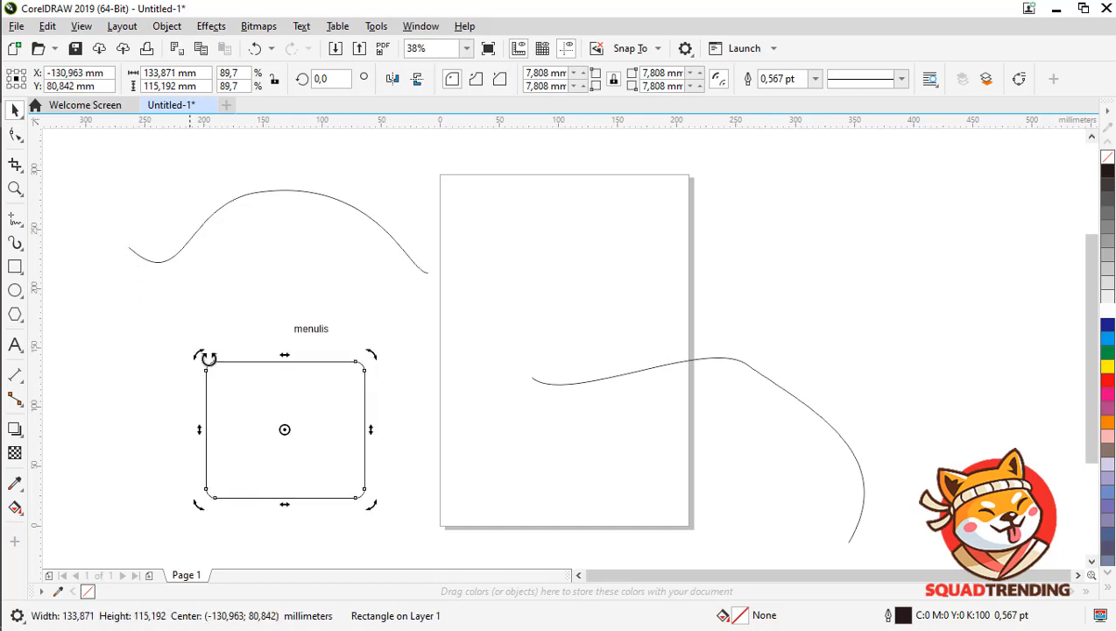
left_click(236, 389)
left_click(286, 381)
left_click_drag(285, 384, 206, 391)
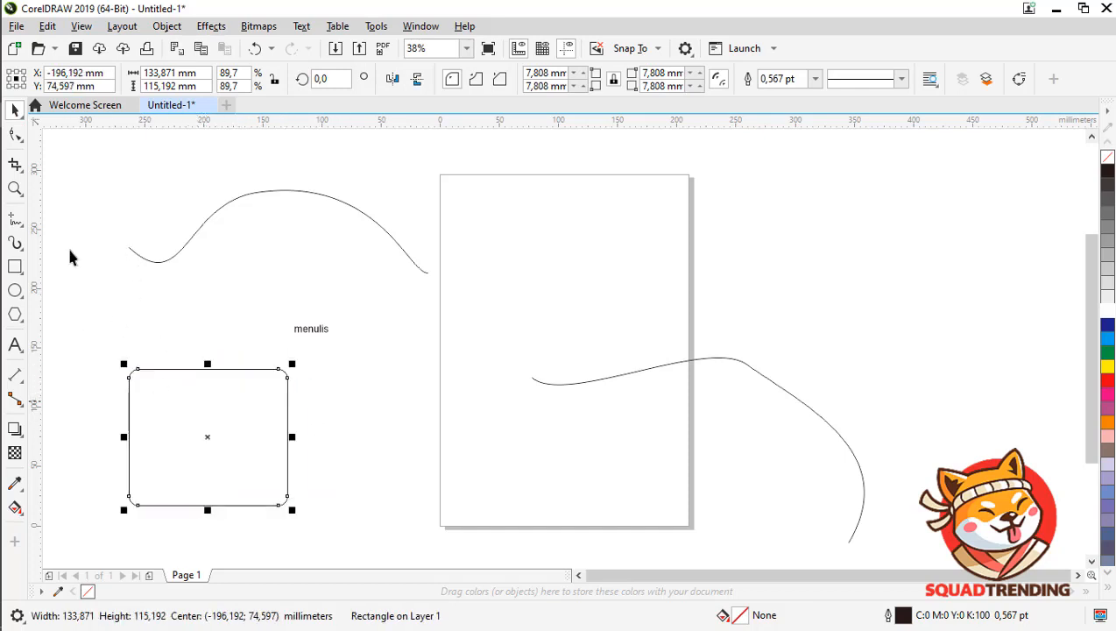
left_click(127, 342)
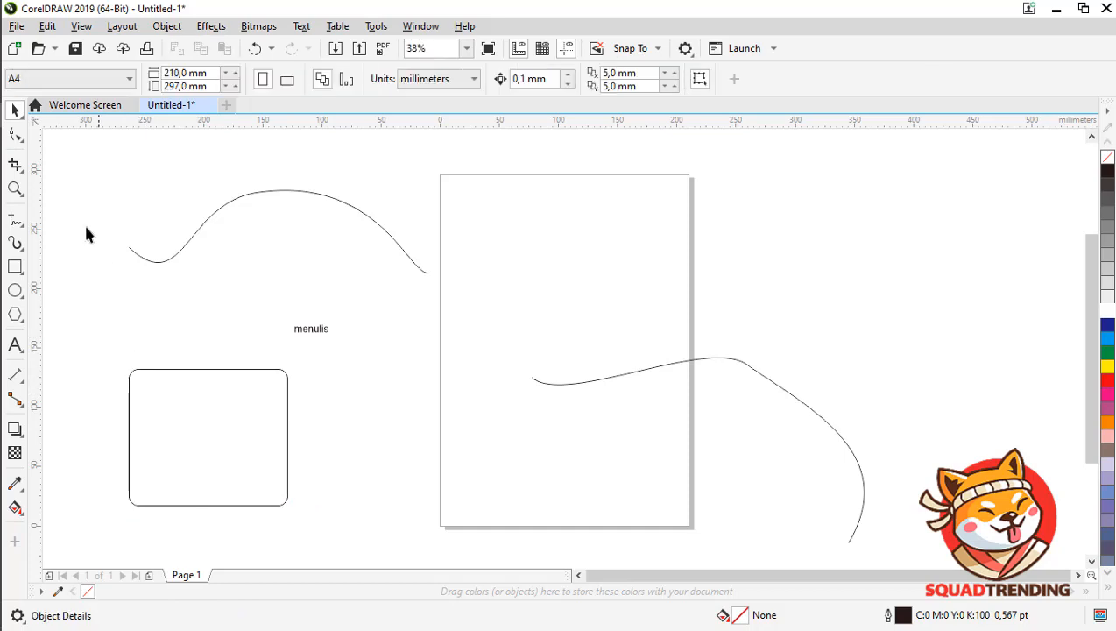
- Crop the drawing to an area of about 168 × 153 mm around the rounded rectangle, removing the curves and text
left_click(15, 166)
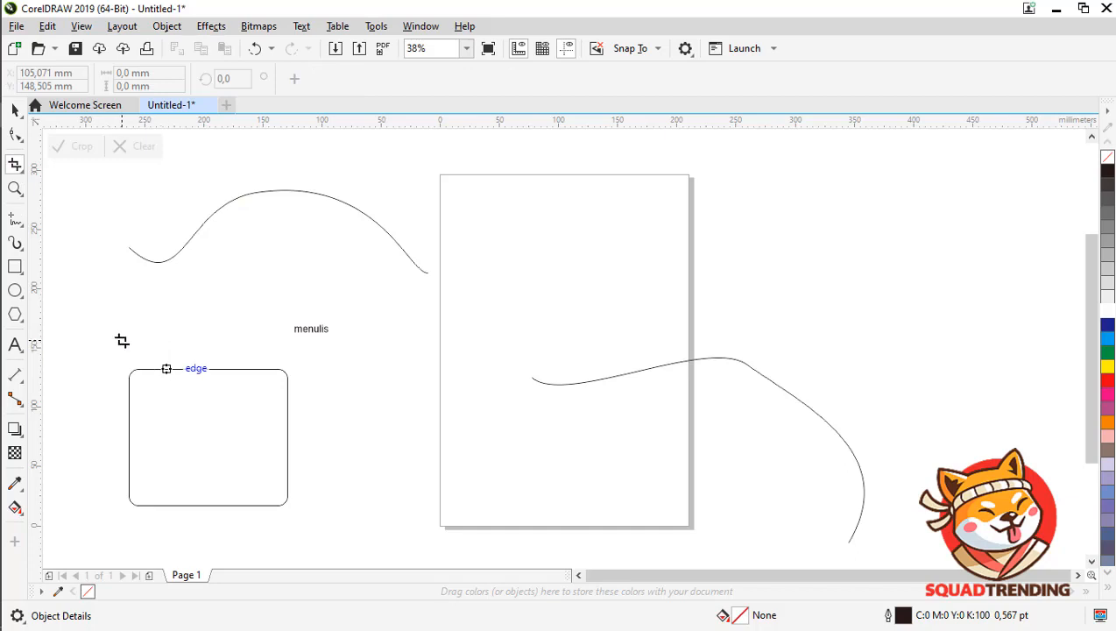
left_click_drag(121, 340, 320, 519)
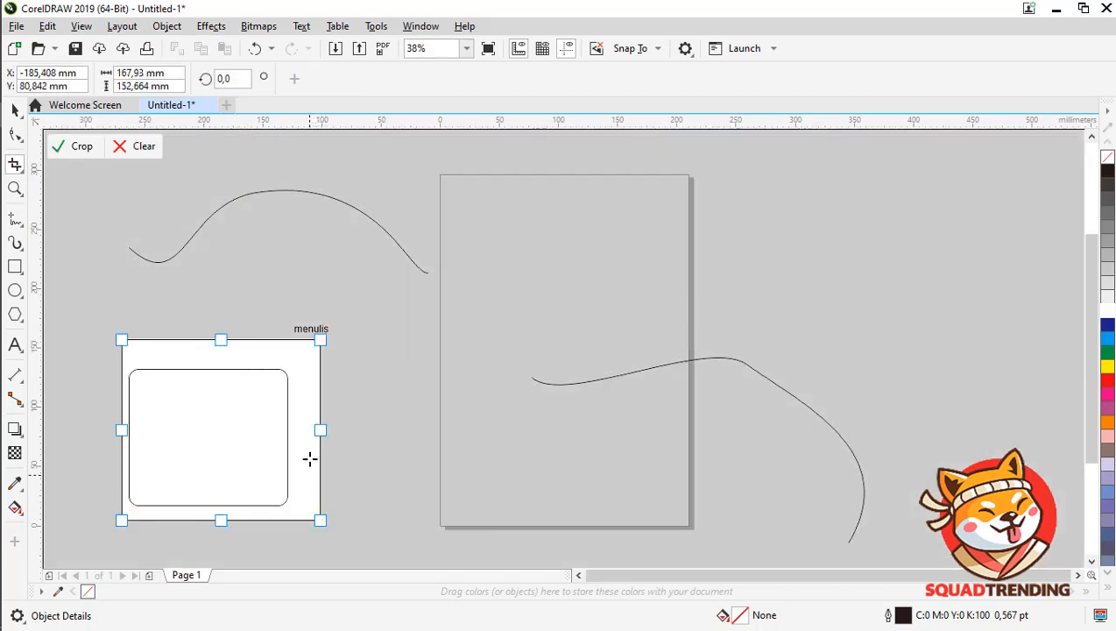
left_click(81, 149)
left_click_drag(222, 436, 436, 364)
left_click(123, 148)
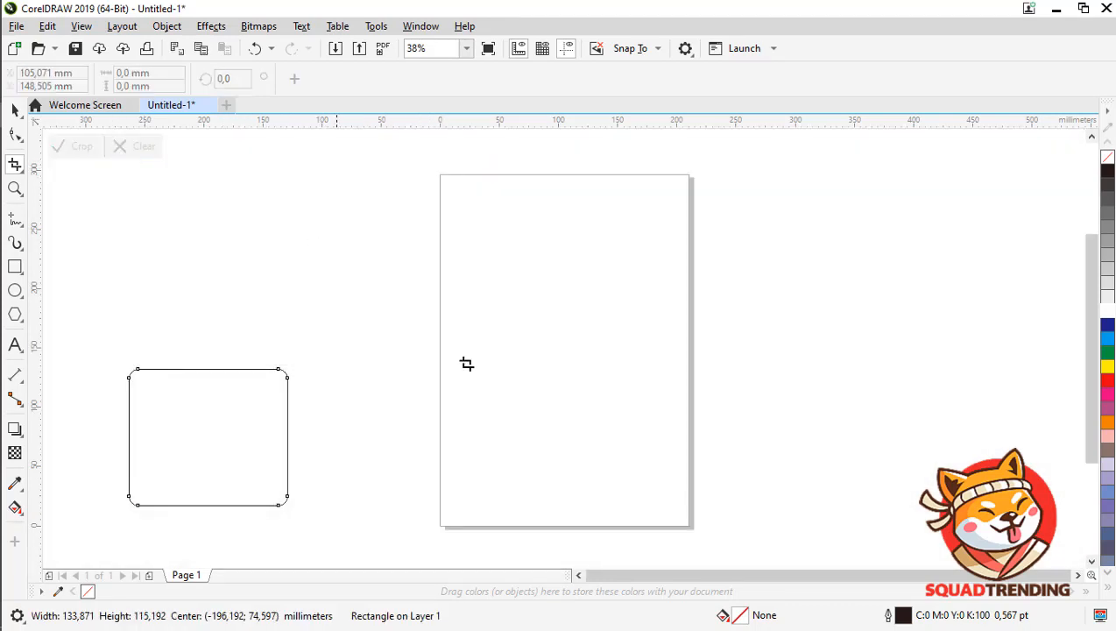
- Move the rounded rectangle up beside the page's left edge and deselect it
left_click(16, 110)
left_click_drag(208, 395, 358, 285)
left_click(96, 244)
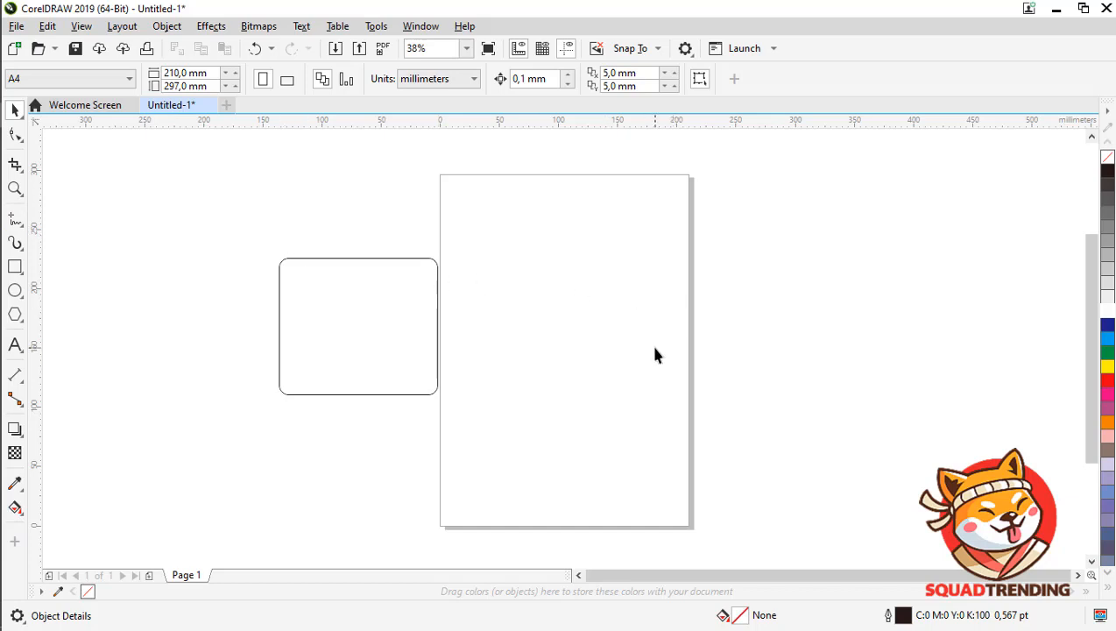
- Draw a closed eight-node polyline about 258 × 147 mm above the rounded rectangle, beside the page
scroll(607, 366, "up", 5)
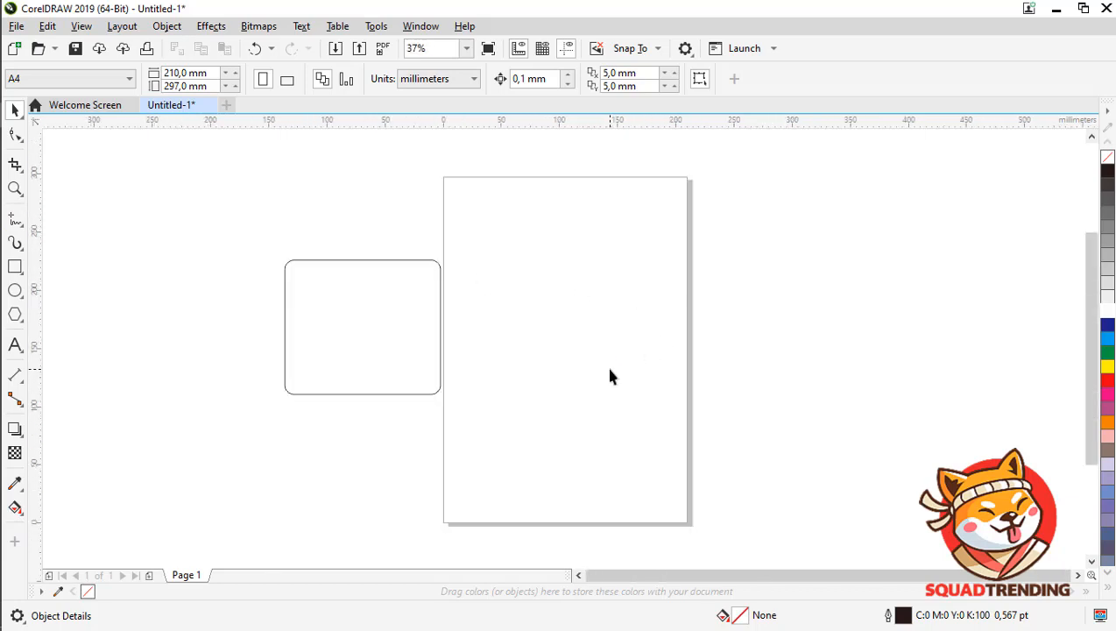
left_click(23, 227)
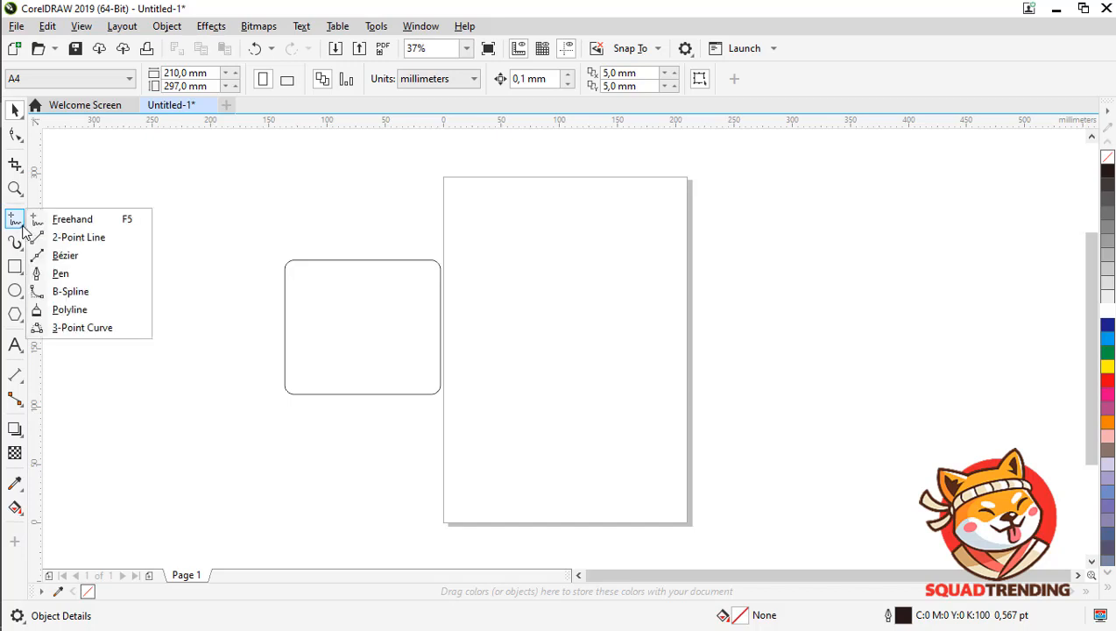
left_click(87, 311)
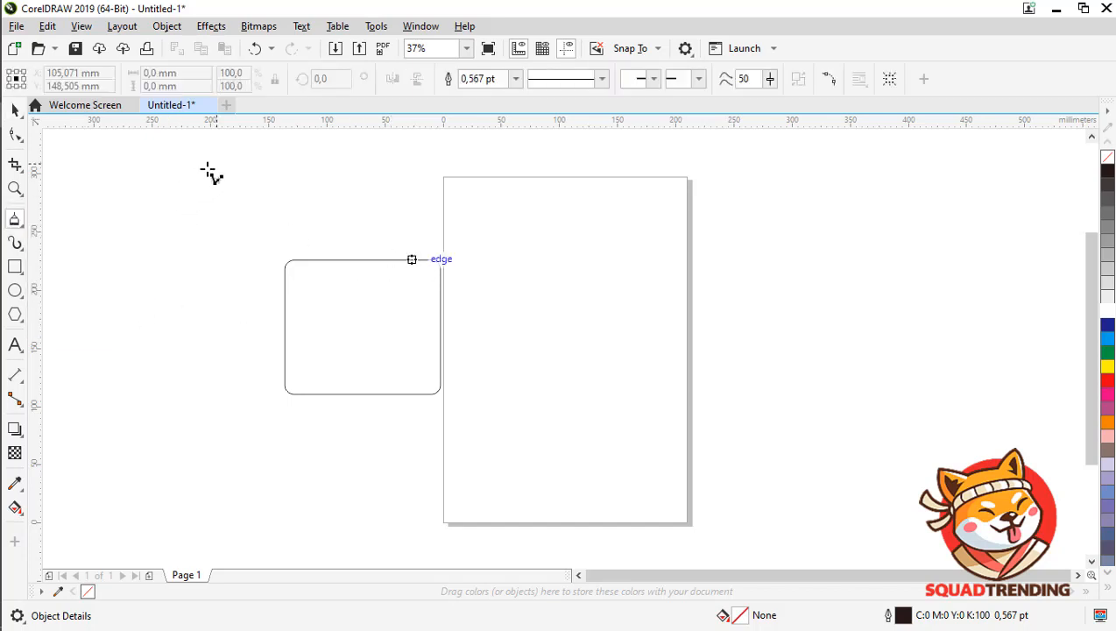
left_click(146, 188)
left_click(250, 199)
left_click(397, 160)
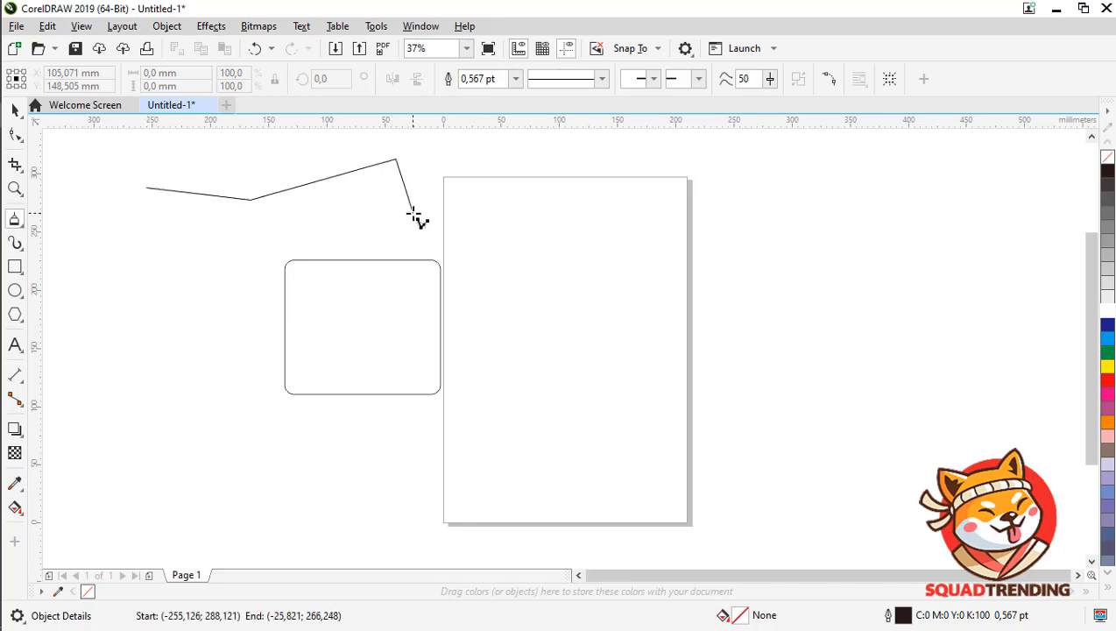
left_click(413, 213)
left_click(296, 231)
left_click(198, 231)
left_click(156, 330)
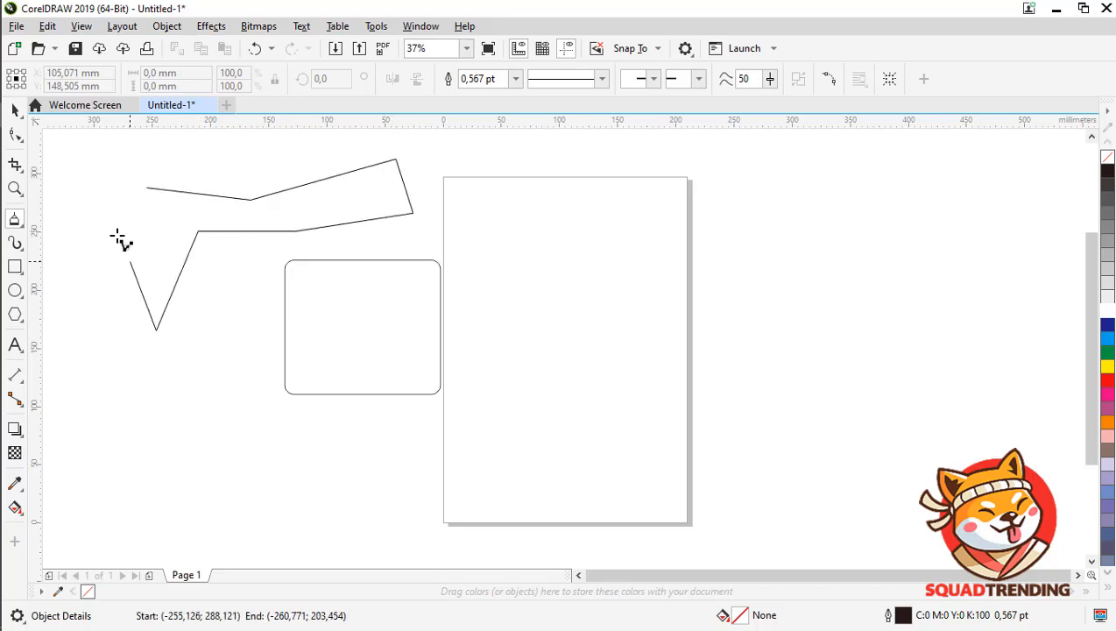
left_click(114, 232)
left_click(146, 188)
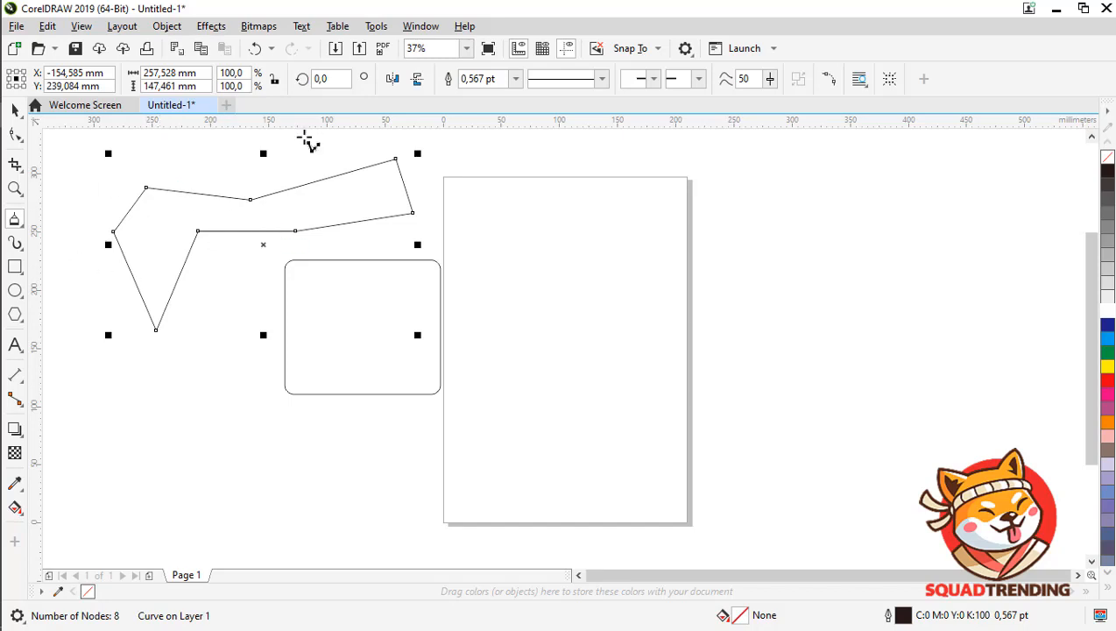
- Draw a curve of two connected arcs, about 209 × 191 mm overall, with the 3-Point Curve tool across the page's right edge
left_click(23, 242)
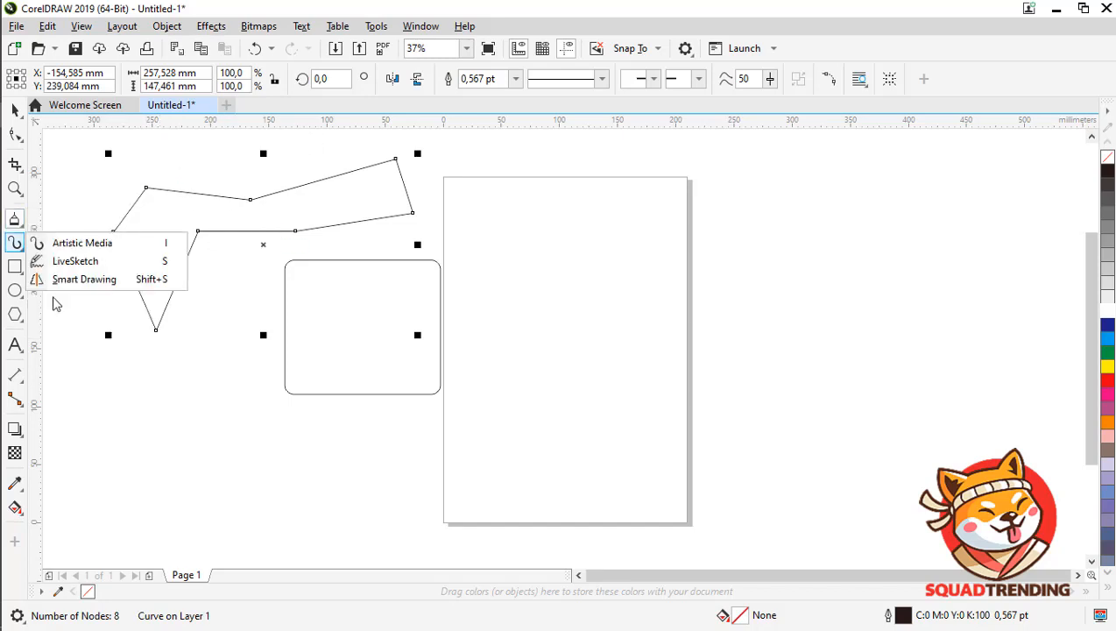
left_click(25, 230)
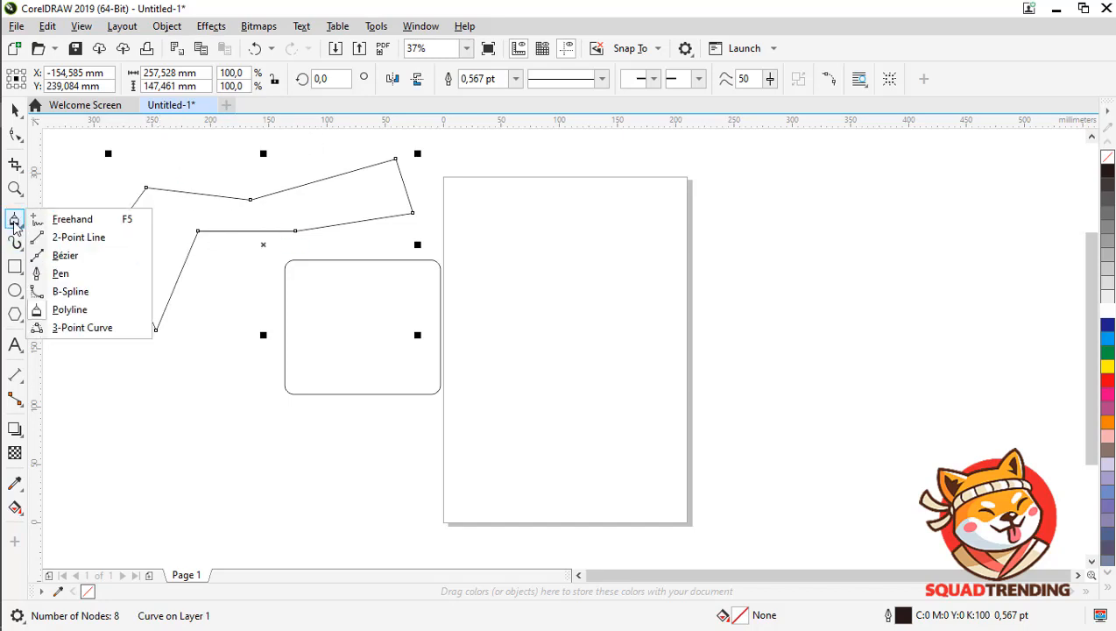
left_click(70, 327)
mouse_move(604, 348)
left_mouse_down()
mouse_move(835, 352)
mouse_move(761, 447)
mouse_move(847, 526)
left_mouse_up()
left_click(727, 304)
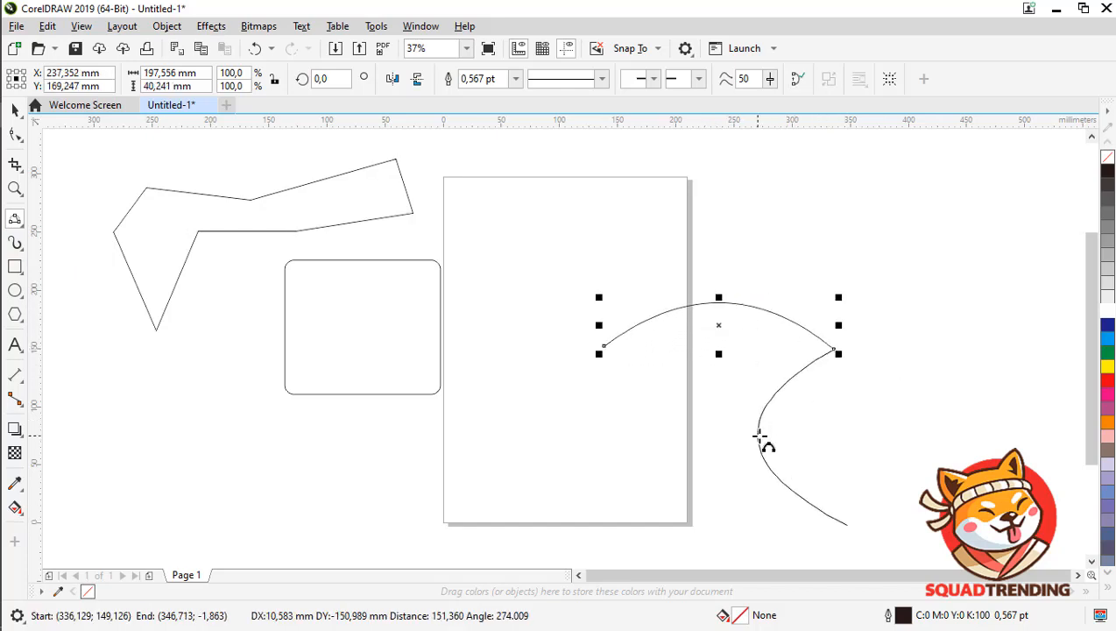
left_click(795, 451)
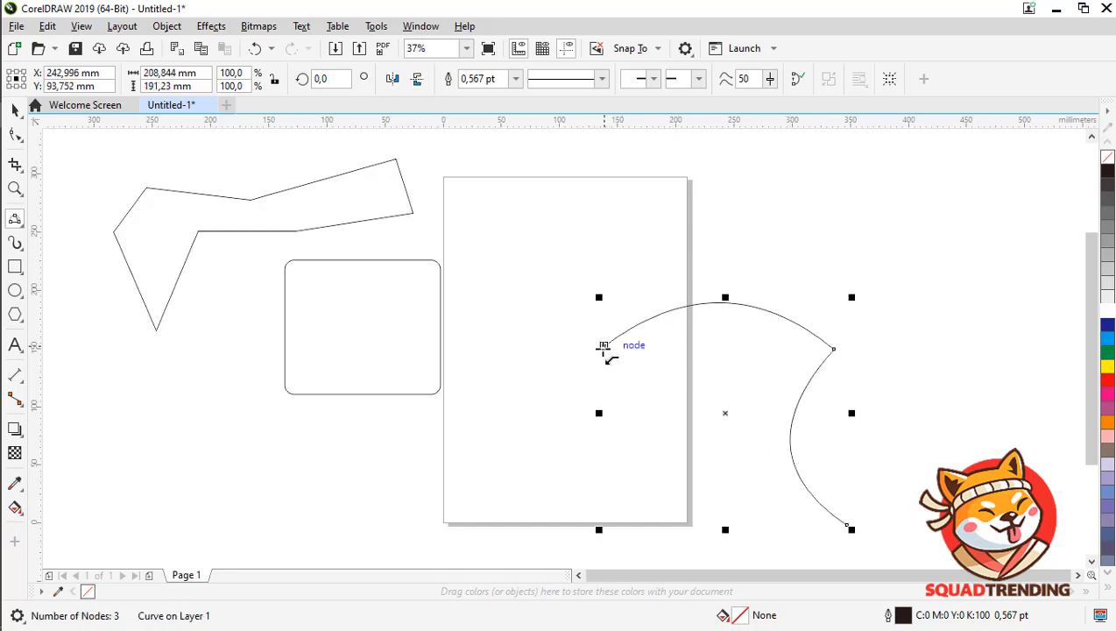
- Close the curve with three more arcs into a shape about 619 × 297 mm and delete the shape
left_click_drag(603, 347, 237, 453)
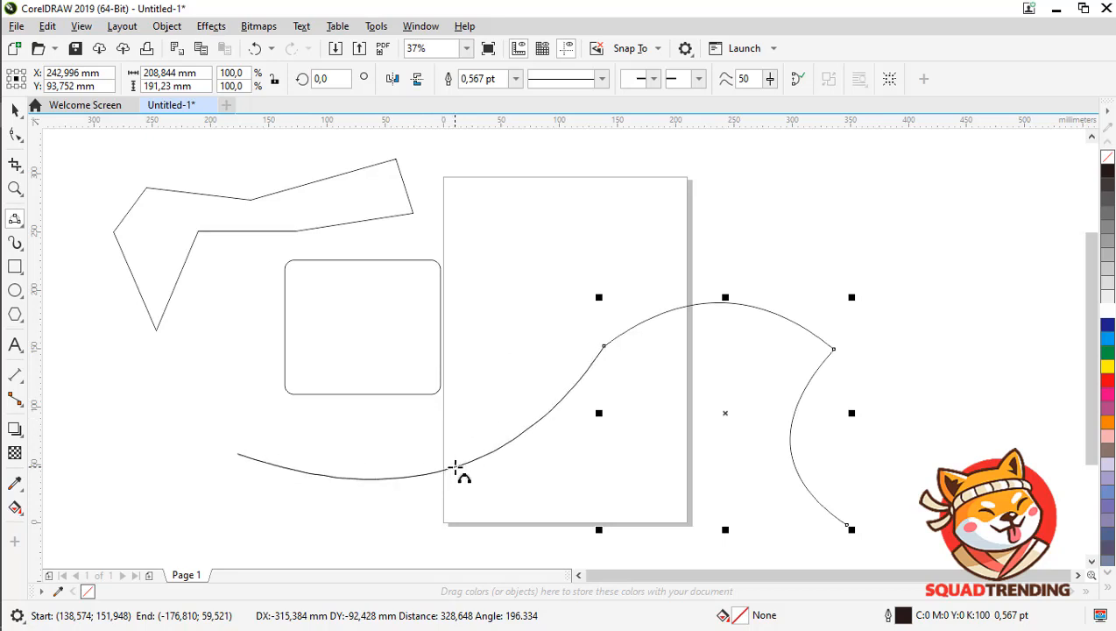
left_click(455, 468)
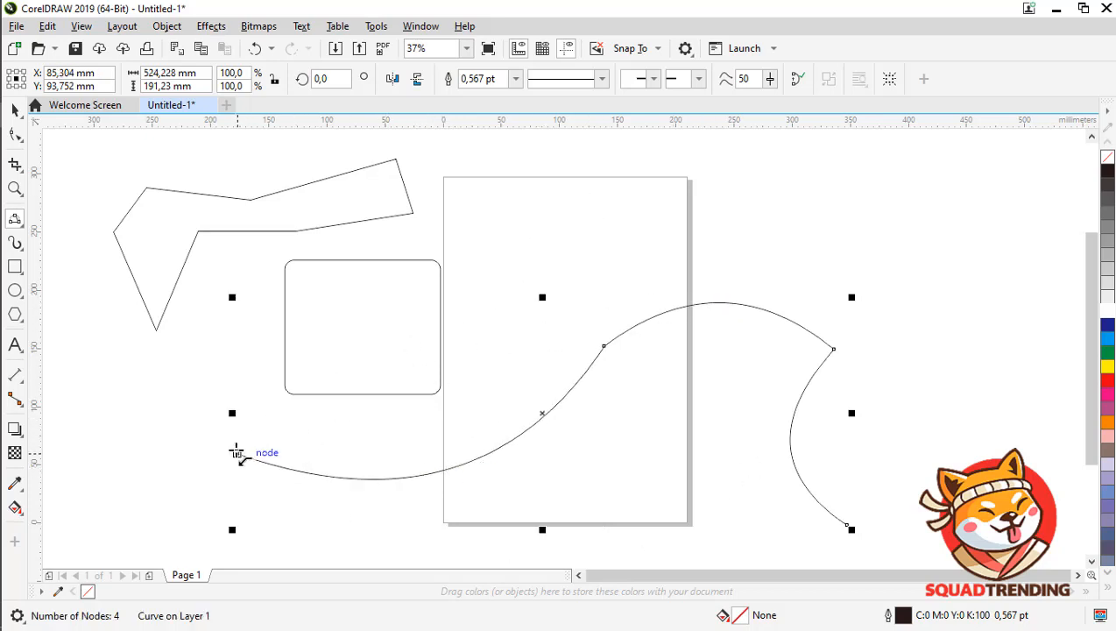
left_click_drag(237, 452, 795, 186)
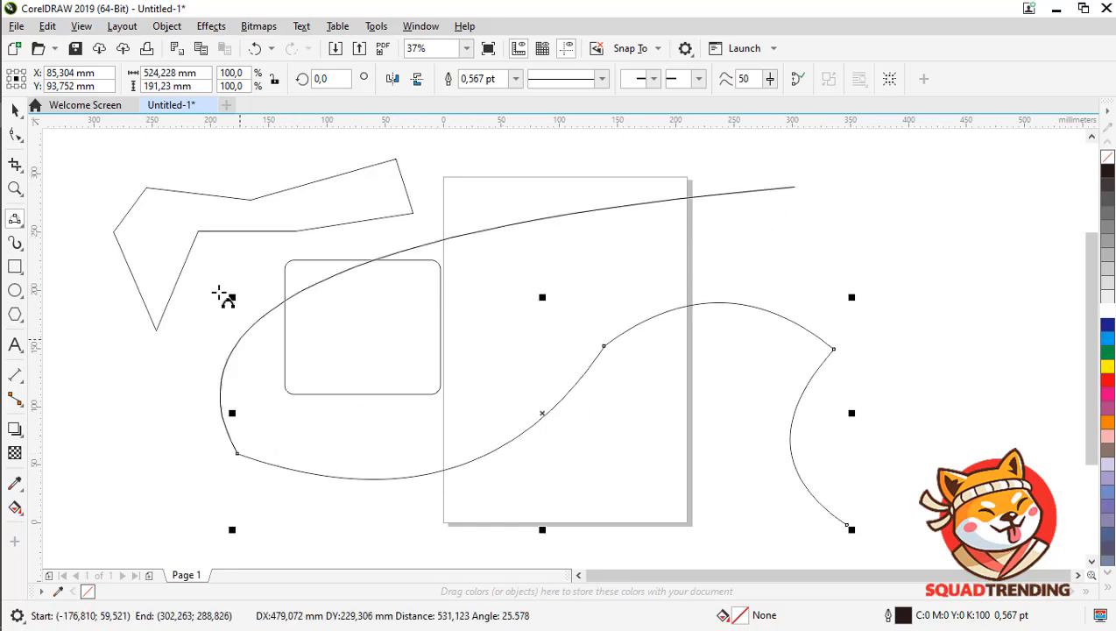
left_click(448, 232)
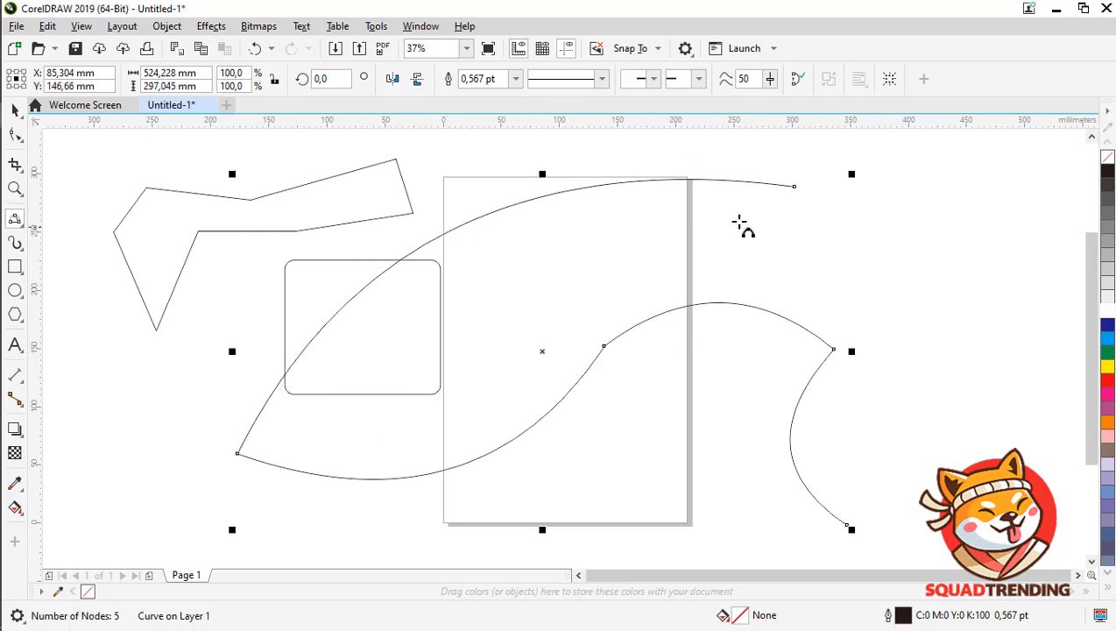
left_click_drag(793, 186, 848, 526)
left_click(955, 304)
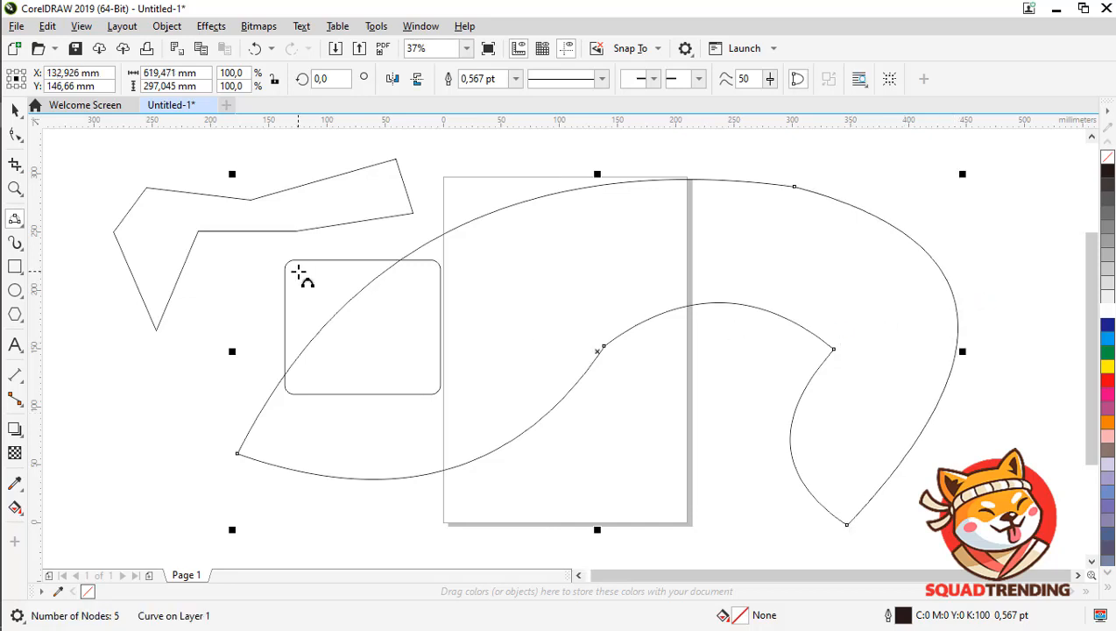
left_click(16, 108)
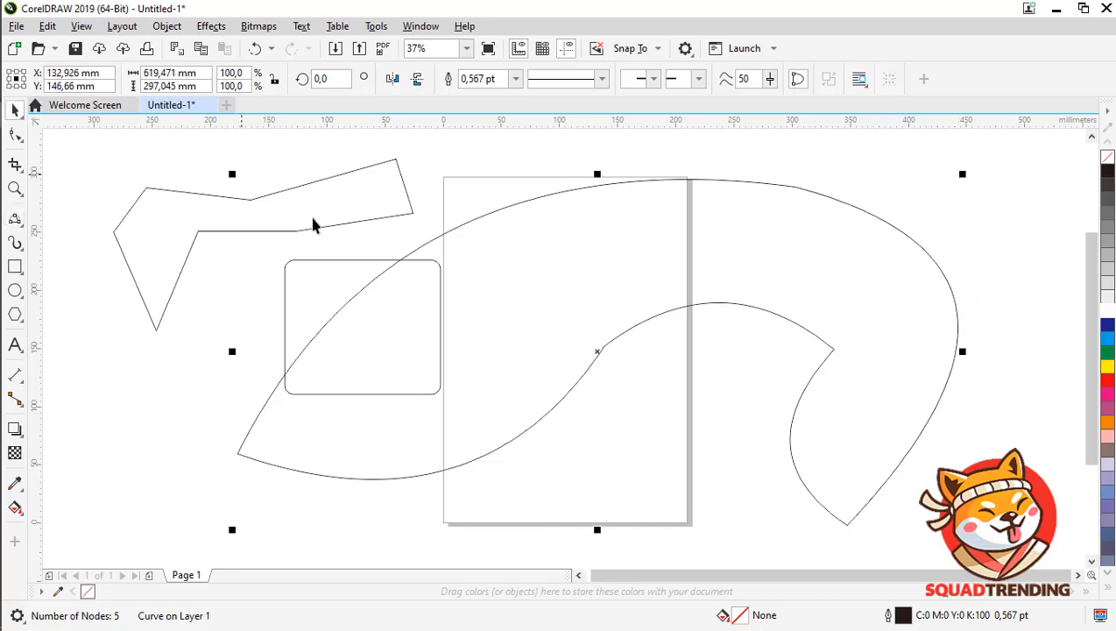
key("Delete")
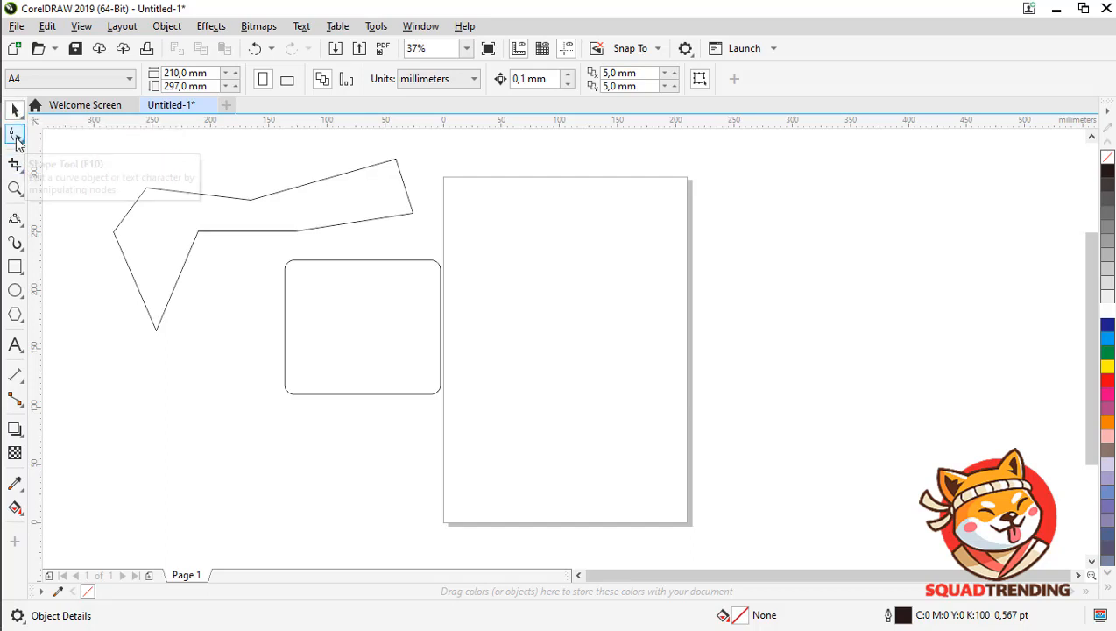
- Draw a rectangle about 159 × 155 mm right of the page and a tall rectangle in the middle of the page
left_click(24, 226)
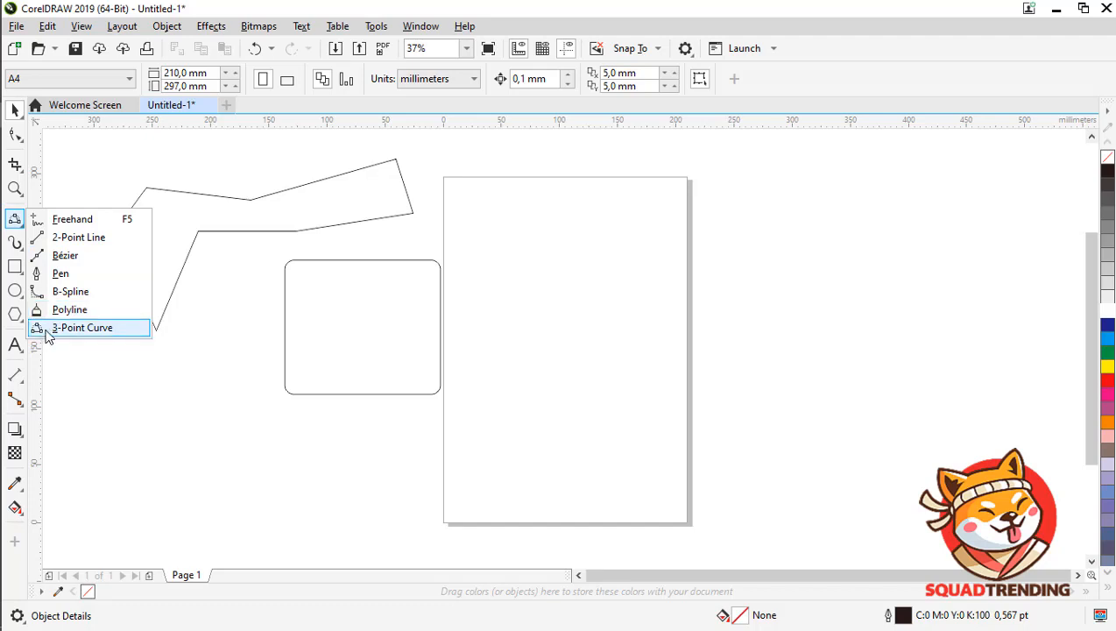
left_click(22, 275)
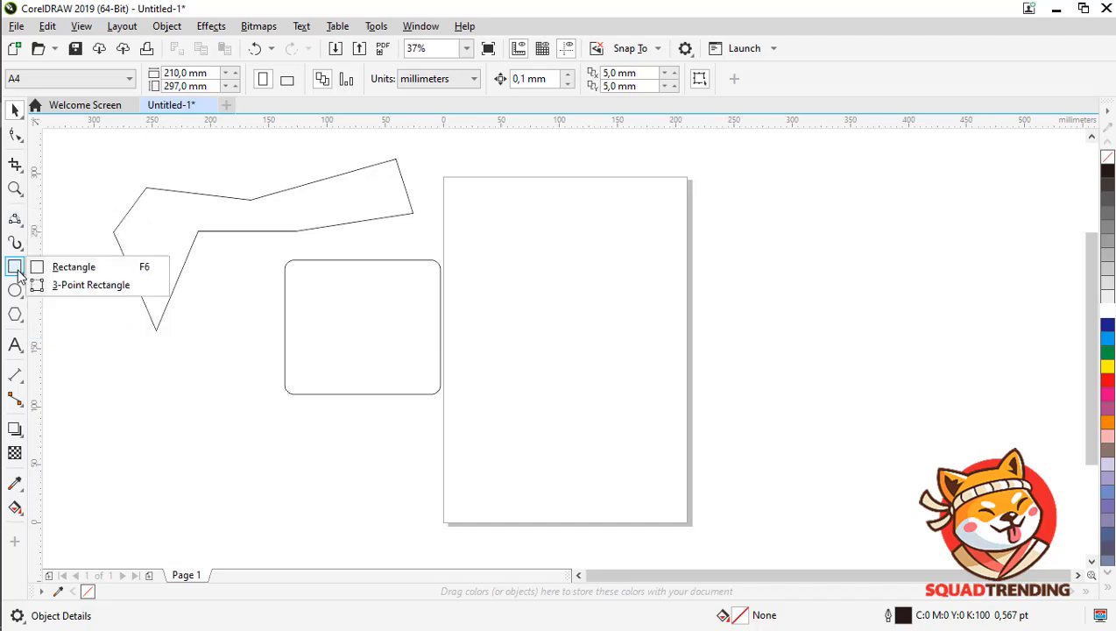
left_click(37, 267)
mouse_move(777, 262)
left_mouse_down()
mouse_move(854, 334)
mouse_move(938, 375)
mouse_move(949, 447)
mouse_move(963, 444)
left_mouse_up()
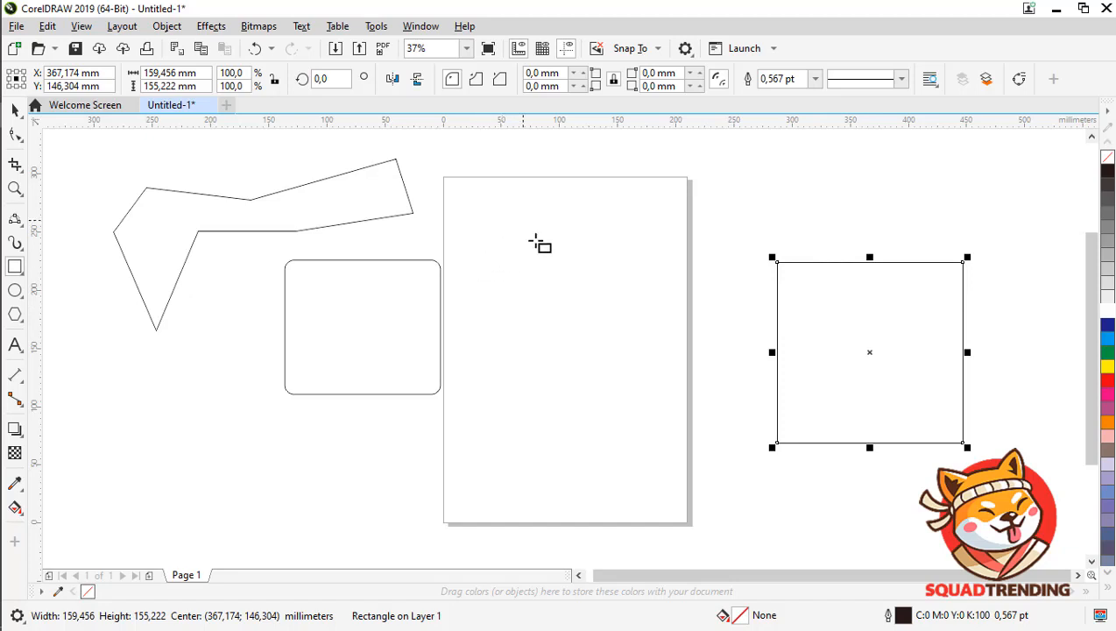
left_click_drag(523, 219, 650, 423)
- Draw a rectangle about 211 × 138 mm below the rounded rectangle and move its centre to about X -57 mm, Y 29 mm
left_click_drag(176, 449, 421, 562)
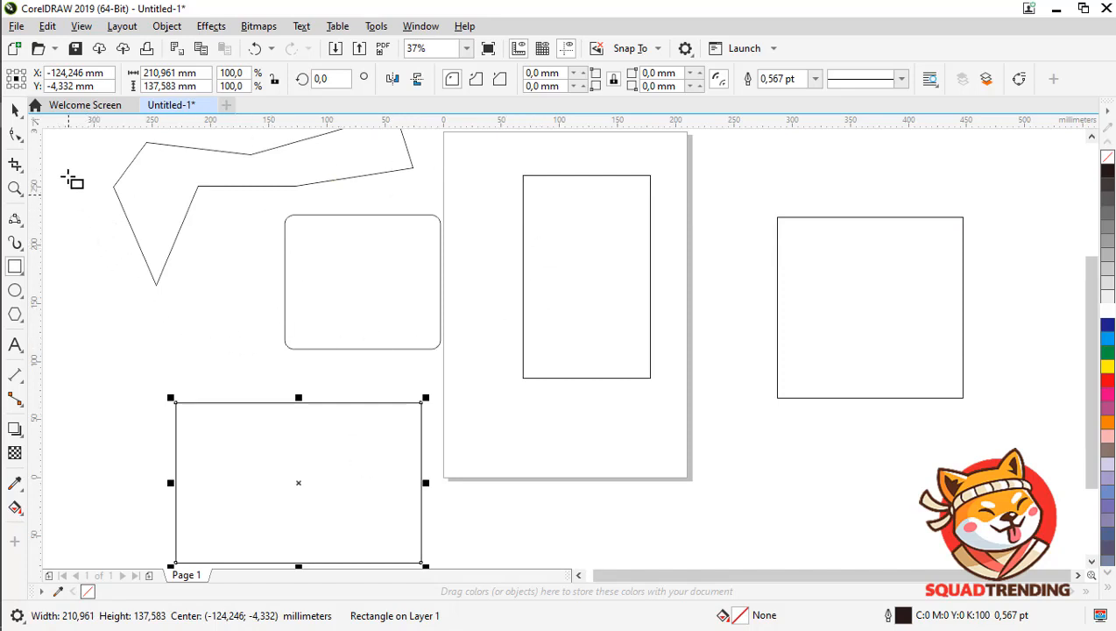
left_click(15, 109)
left_click_drag(219, 473, 297, 438)
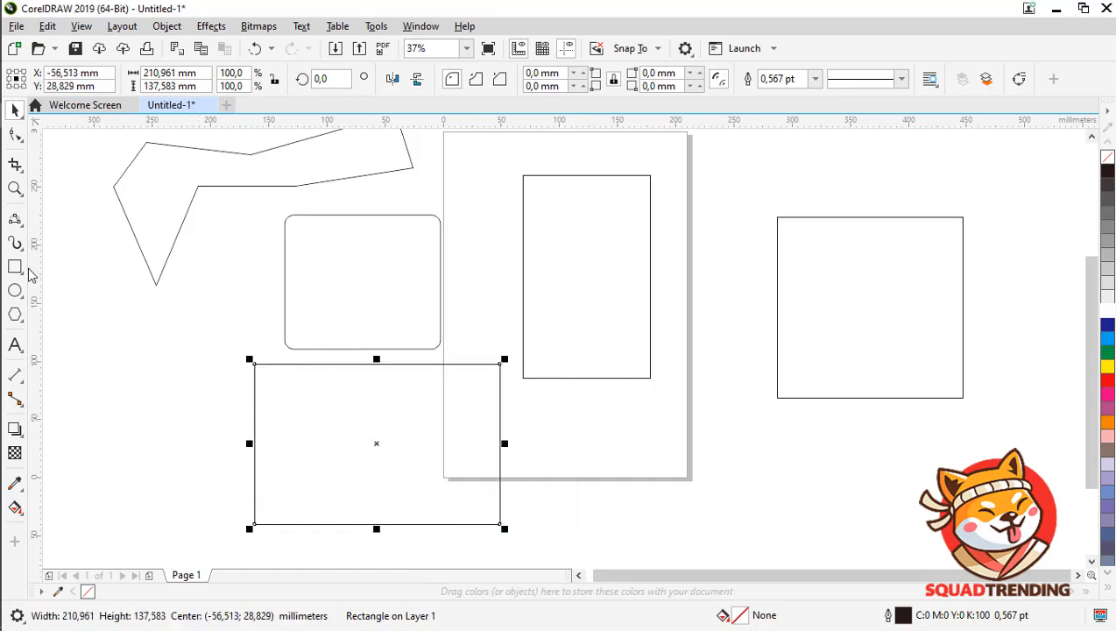
- Draw a nearly circular ellipse about 92 mm across below the polyline shape and deselect it
left_click(15, 290)
left_click_drag(97, 337, 199, 441)
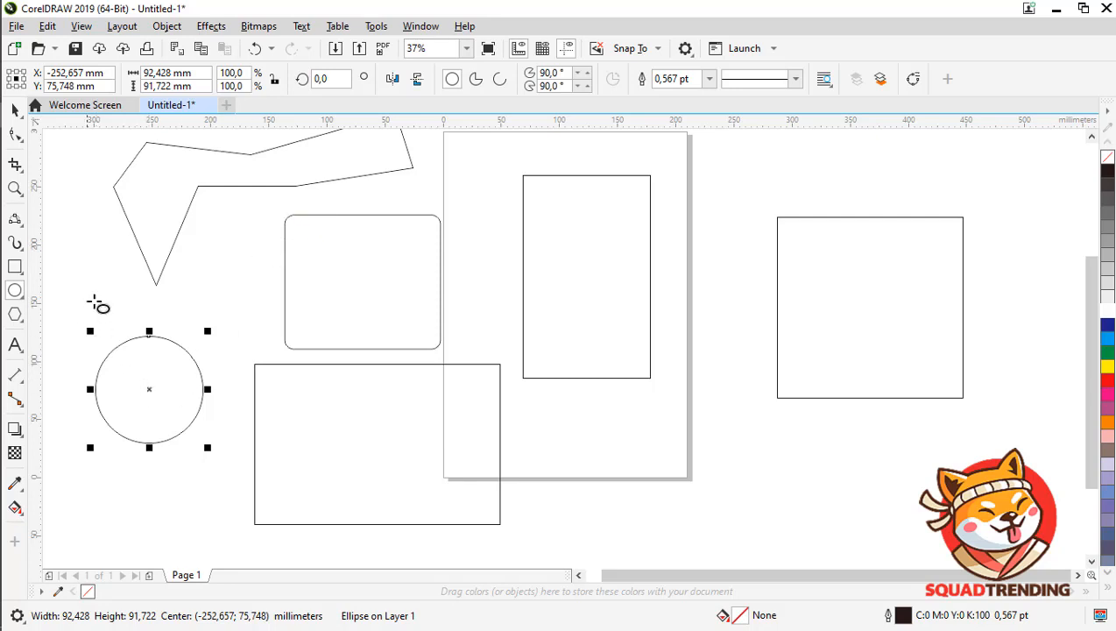
left_click(15, 109)
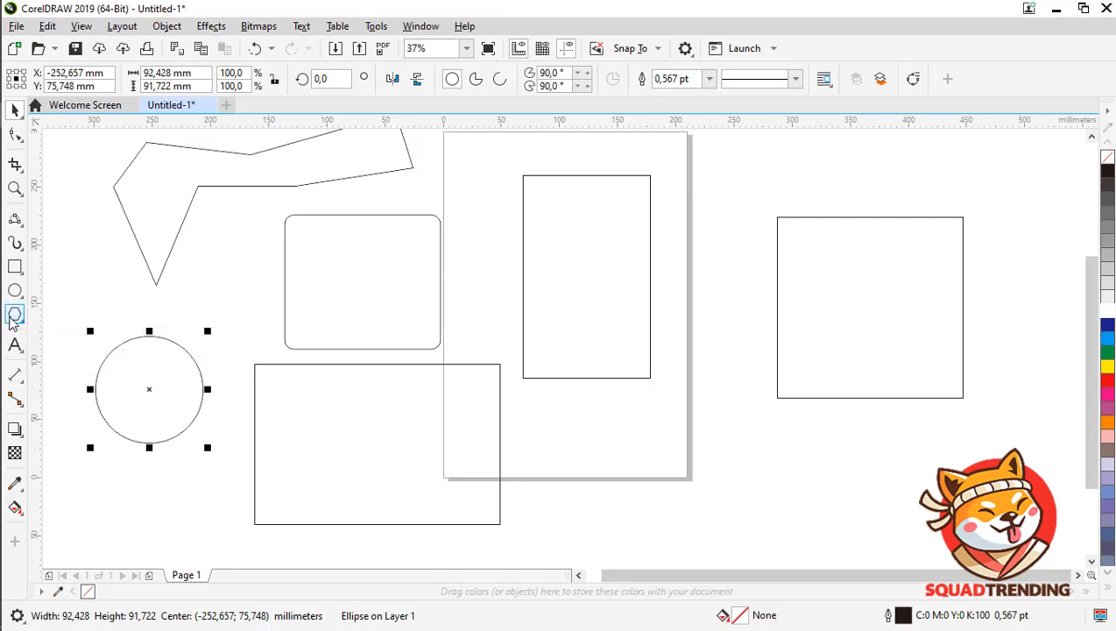
left_click(89, 293)
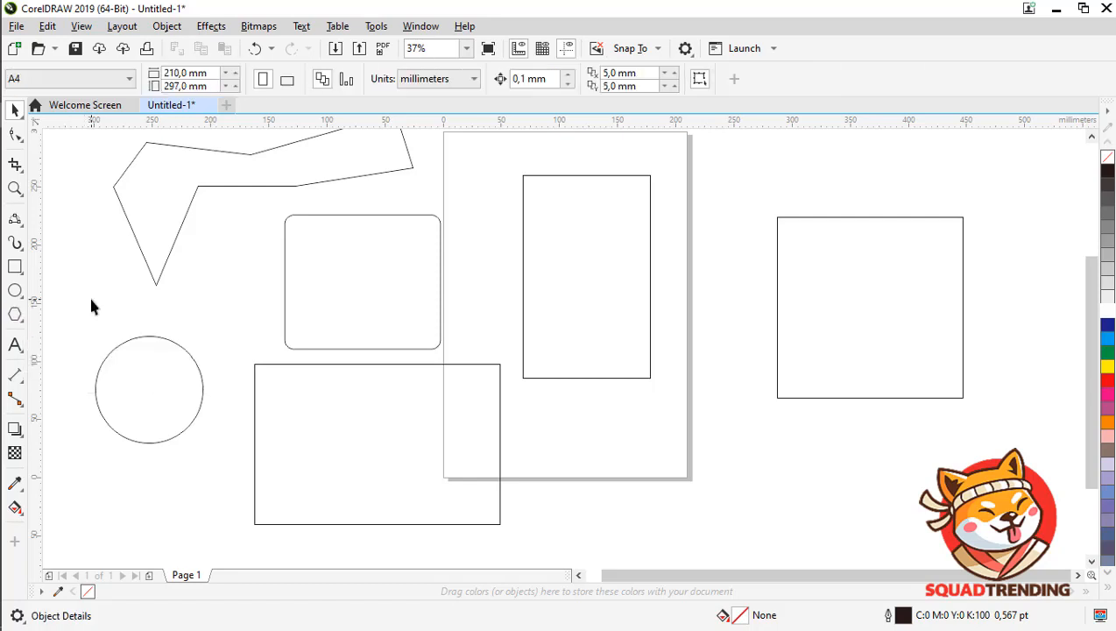
- Add the artistic text "Assalamualaikum..." in 24 pt Arial near the page's lower right corner, outside the page
left_click(15, 345)
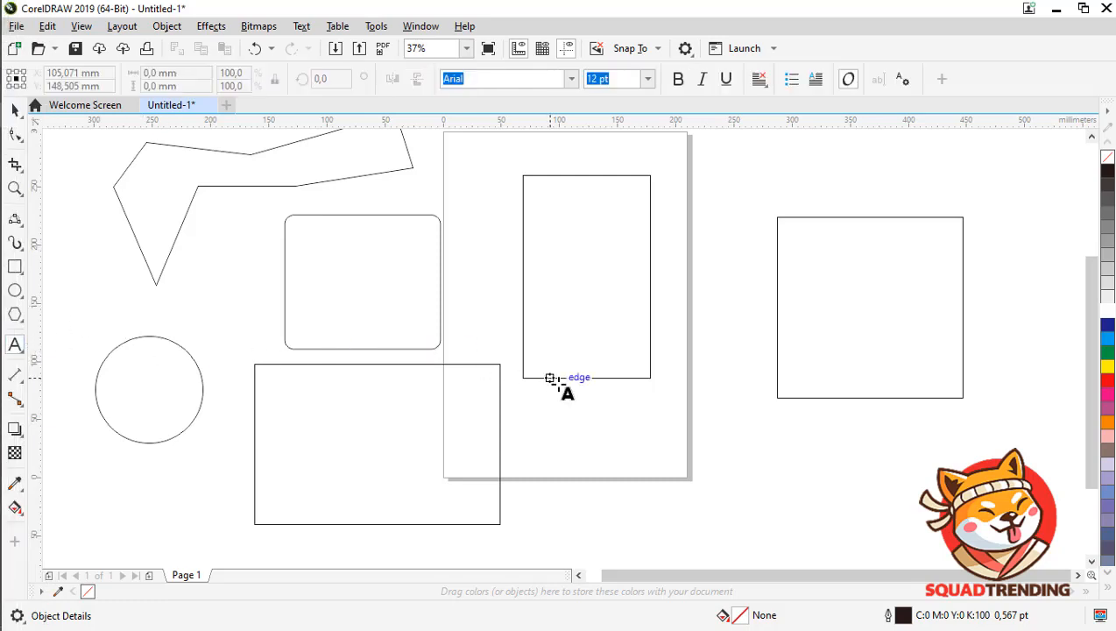
left_click(724, 467)
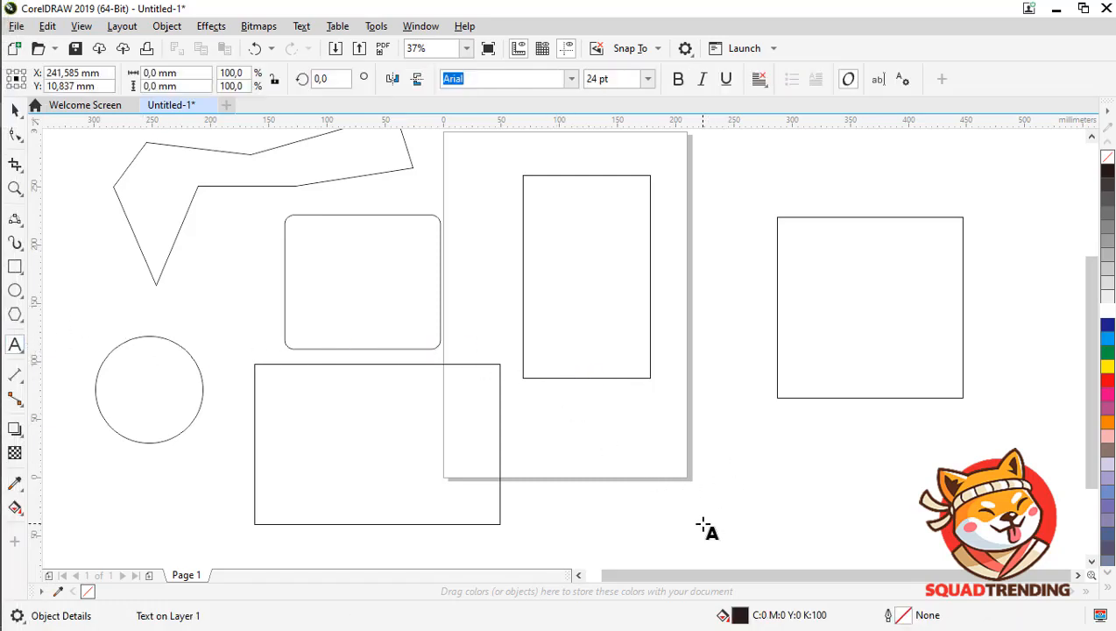
type("Assalamualaikum")
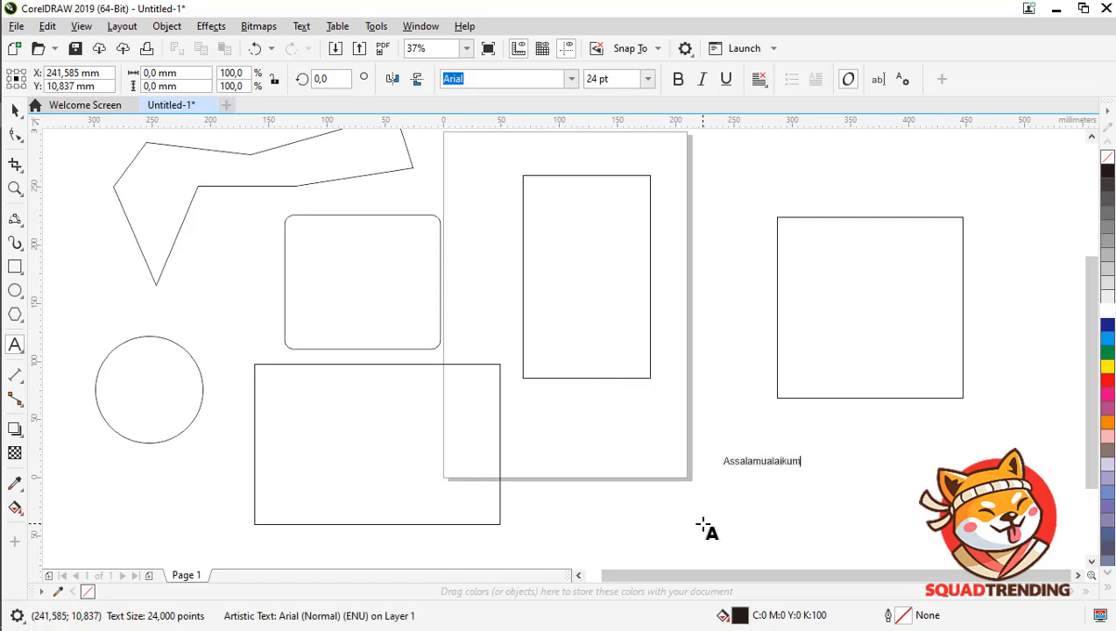
type("...")
- Enlarge the greeting text to about 77.7 pt and move its centre to about X 386 mm, Y -41 mm
left_click_drag(820, 454, 955, 477)
left_click_drag(841, 475, 891, 528)
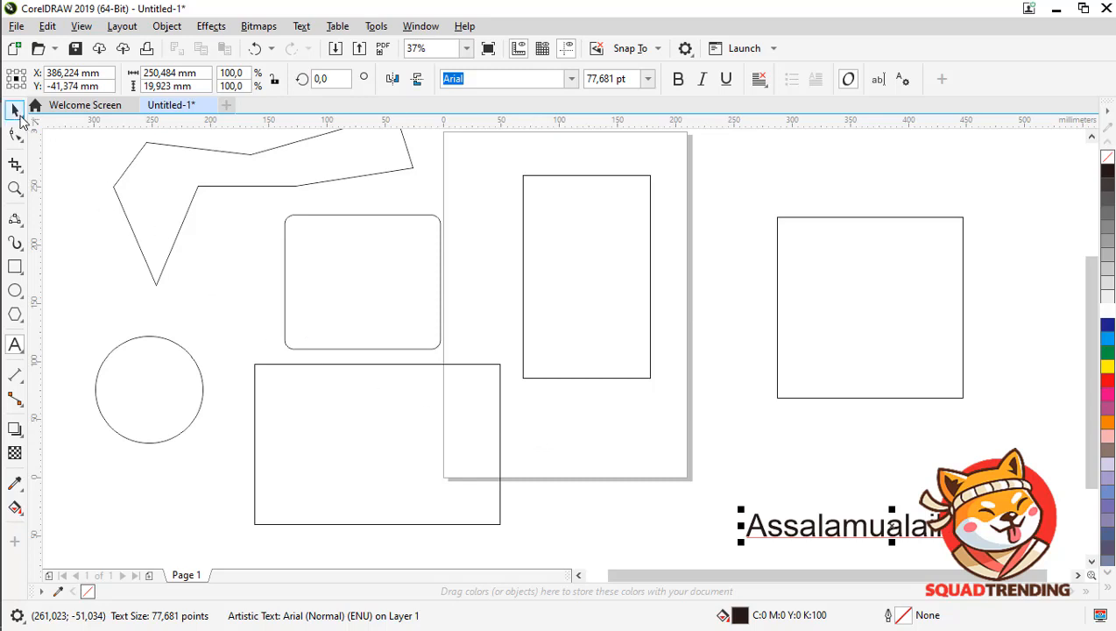
left_click(20, 118)
left_click(876, 469)
- Move the greeting text's centre to about X 402 mm, Y -48 mm and leave the text selected
left_click(858, 529)
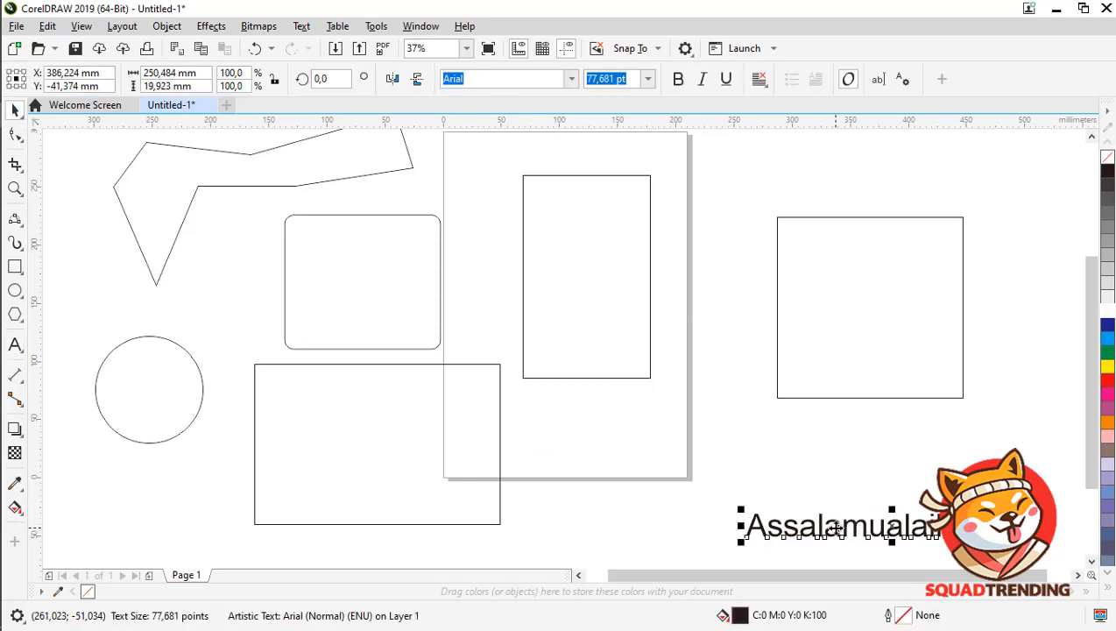
mouse_move(836, 526)
left_mouse_down()
mouse_move(821, 541)
mouse_move(855, 535)
left_mouse_up()
left_click(845, 517)
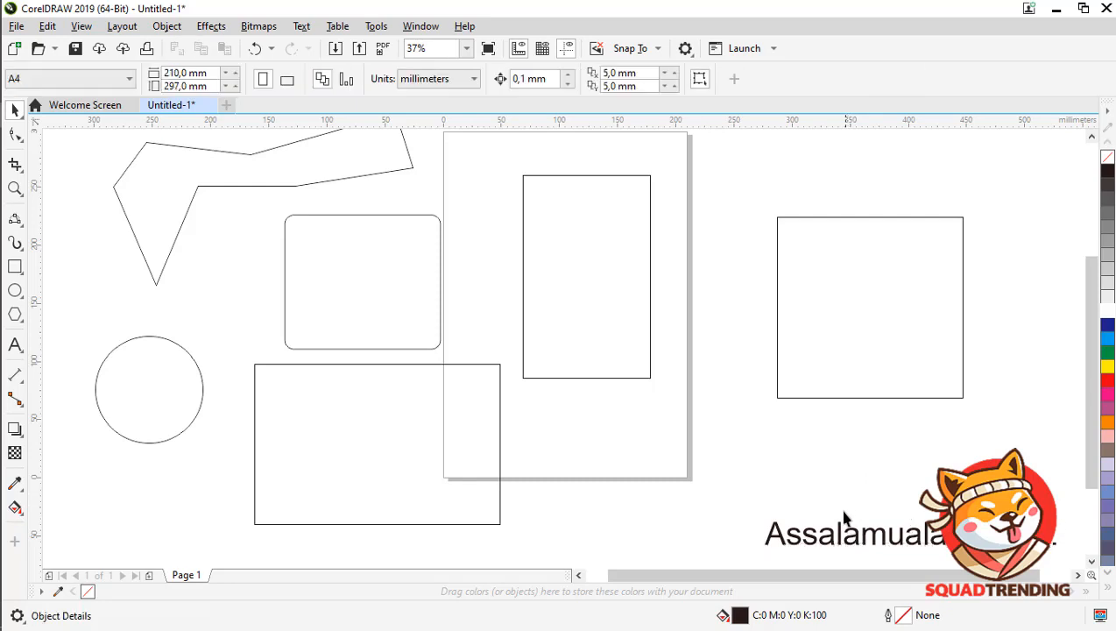
left_click(842, 540)
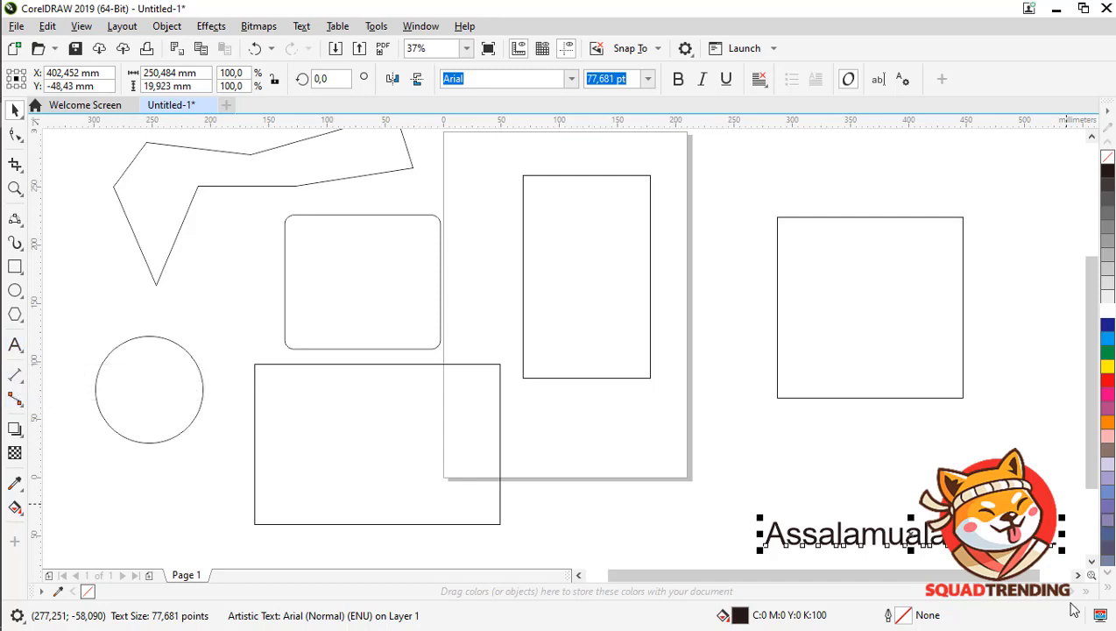
- Add a drop shadow at a 90° angle from the base of the greeting text and move the text about 45 mm up and left
left_click(14, 431)
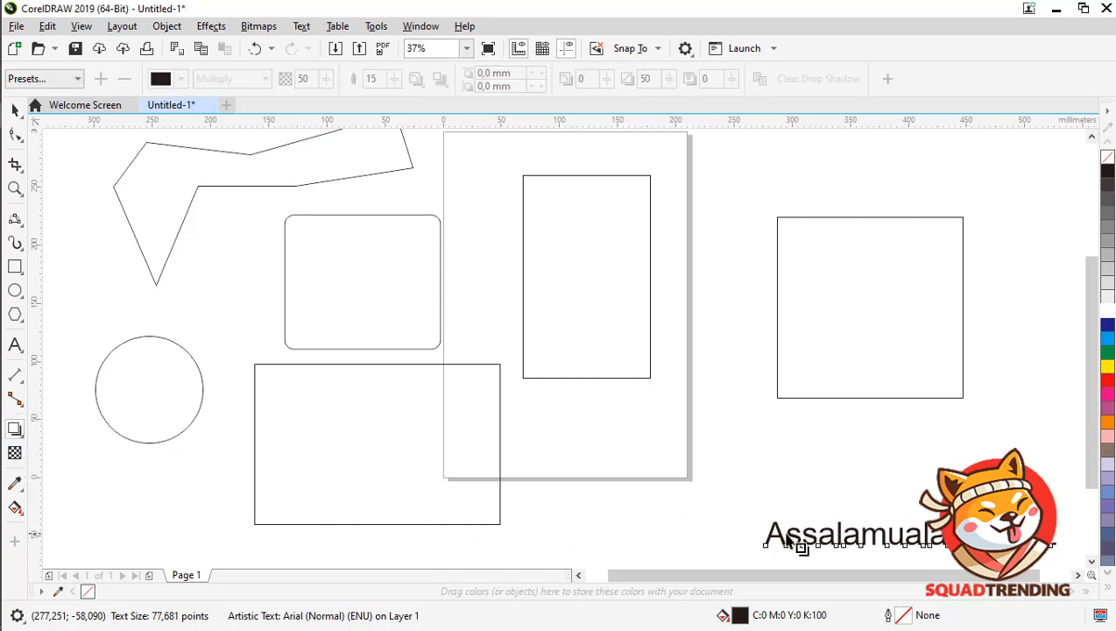
left_click_drag(944, 545, 911, 515)
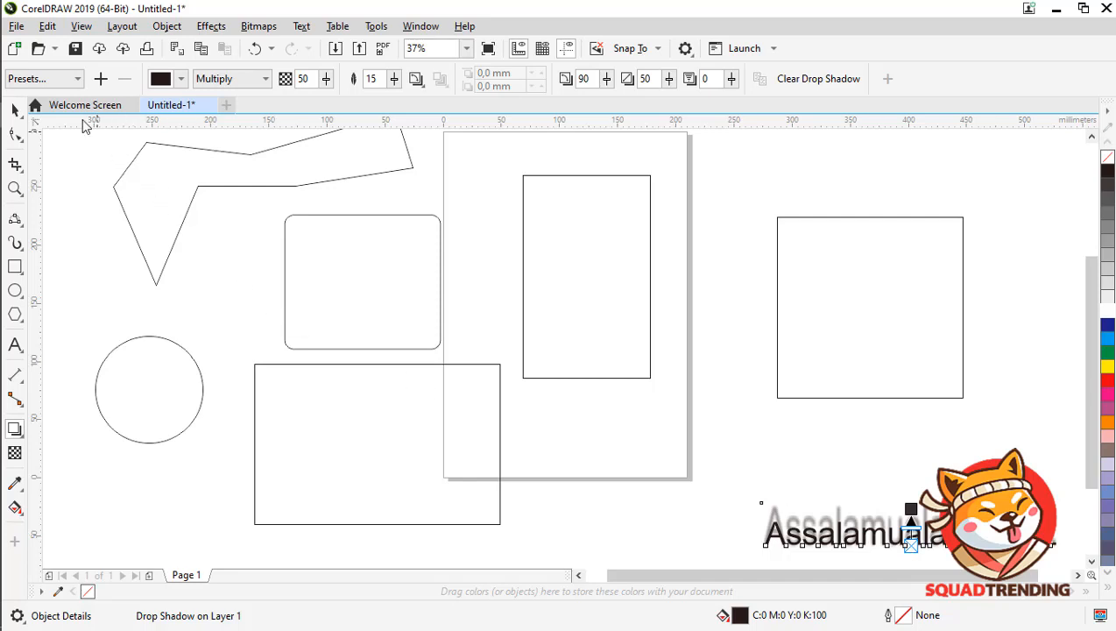
left_click(15, 109)
left_click_drag(848, 548, 818, 506)
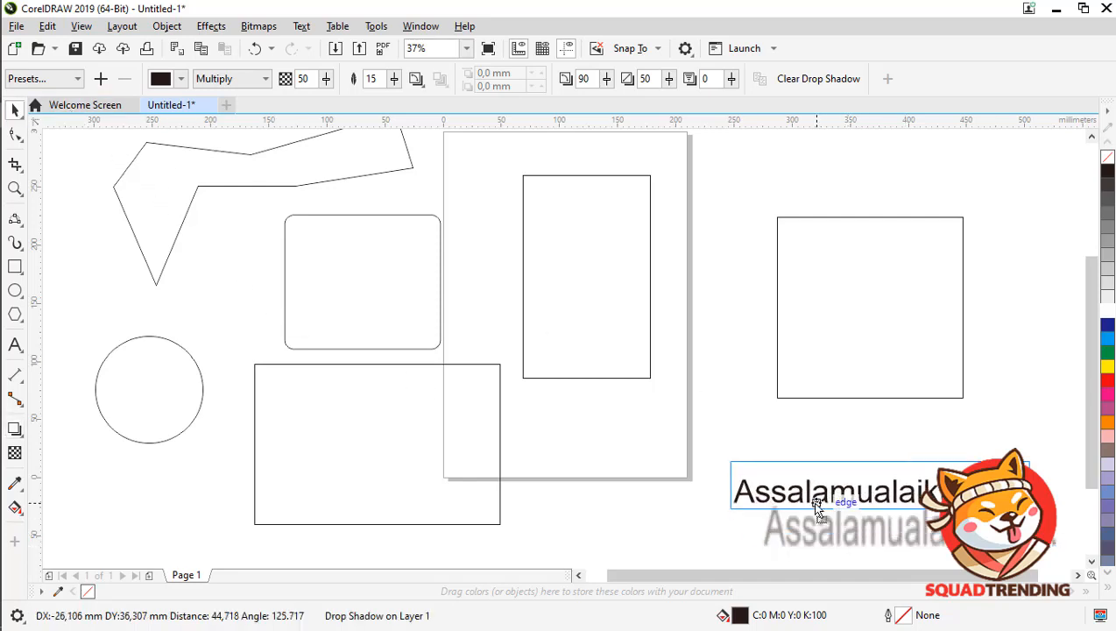
- Fill the square beside the page with blue (C:100 M:100 Y:0 K:0) and apply a uniform transparency of 68
left_click(702, 543)
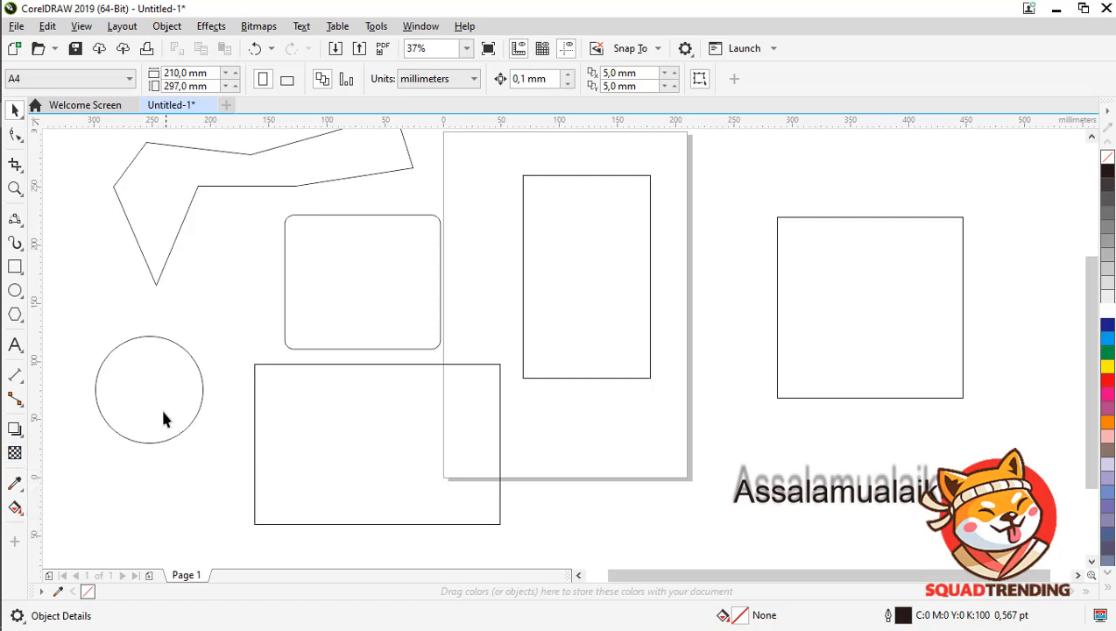
left_click(854, 395)
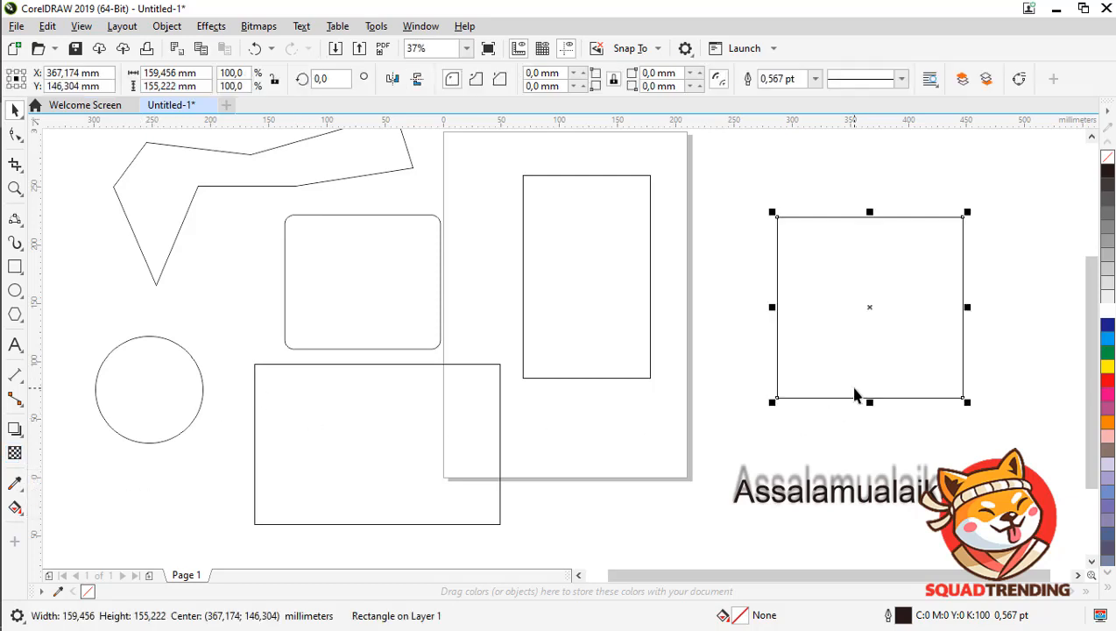
left_click(1106, 325)
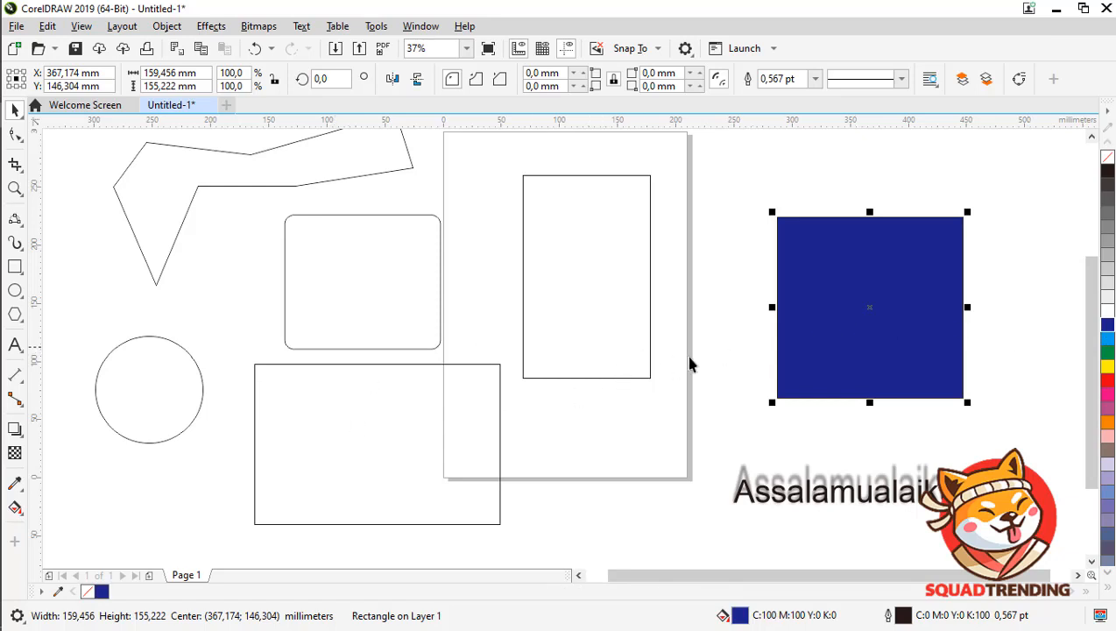
left_click(15, 452)
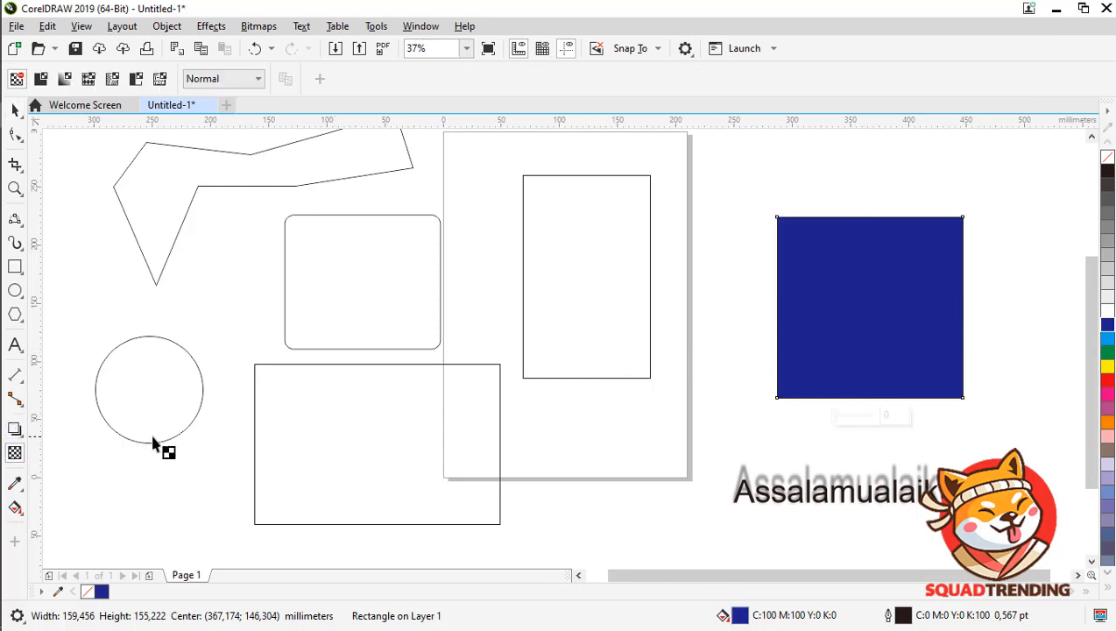
left_click_drag(833, 416, 861, 418)
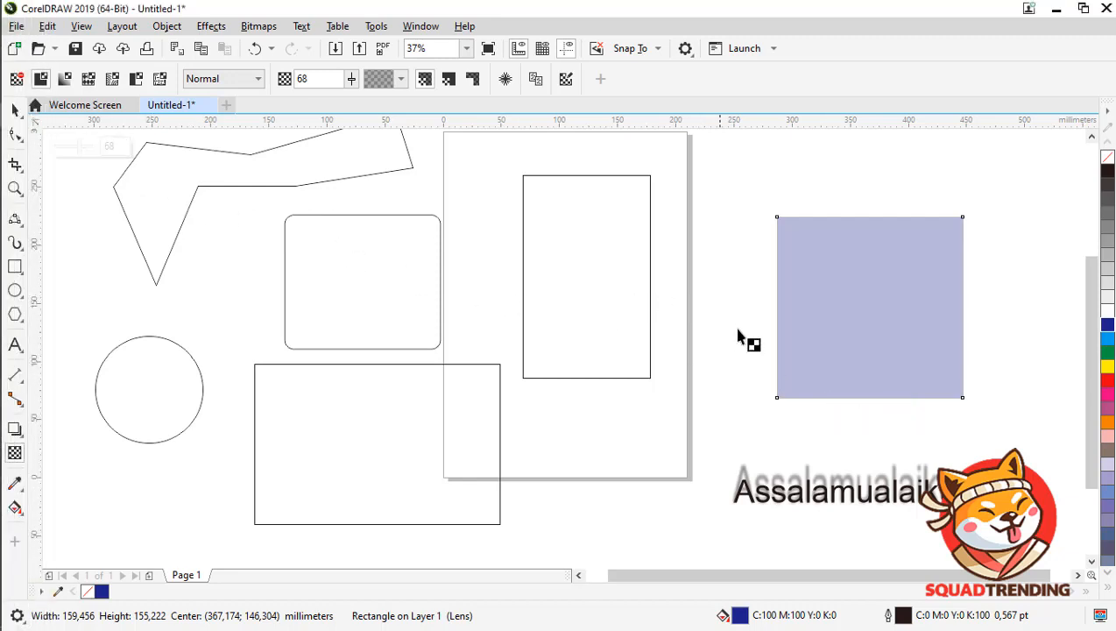
- Move the transparent blue square's centre to about X 359 mm, Y 125 mm
left_click(18, 112)
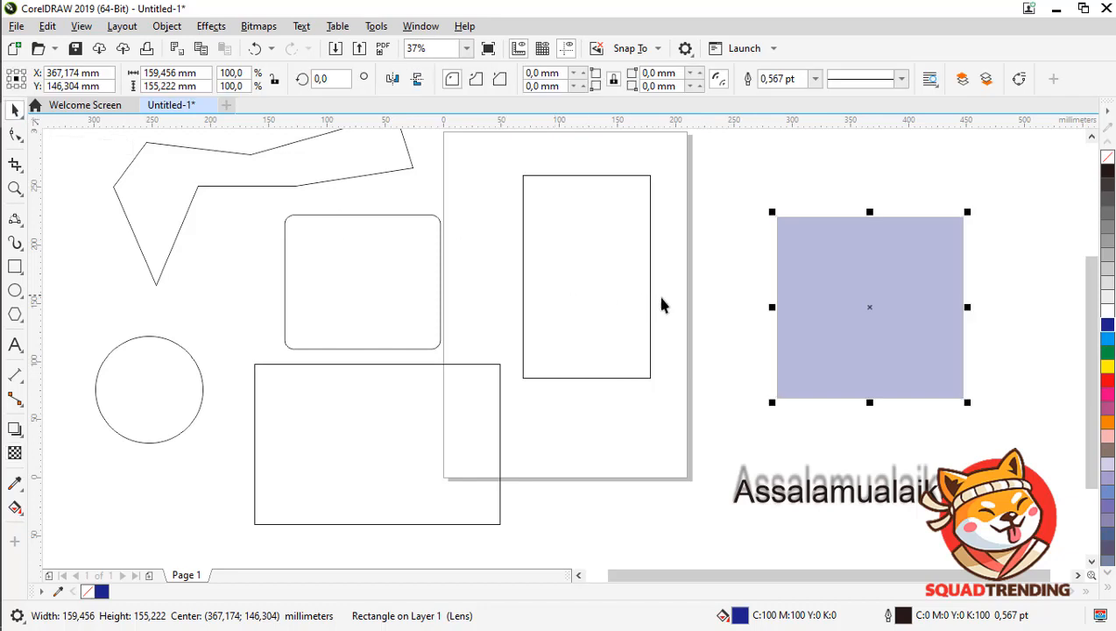
left_click_drag(820, 333, 822, 458)
left_click_drag(862, 414, 853, 335)
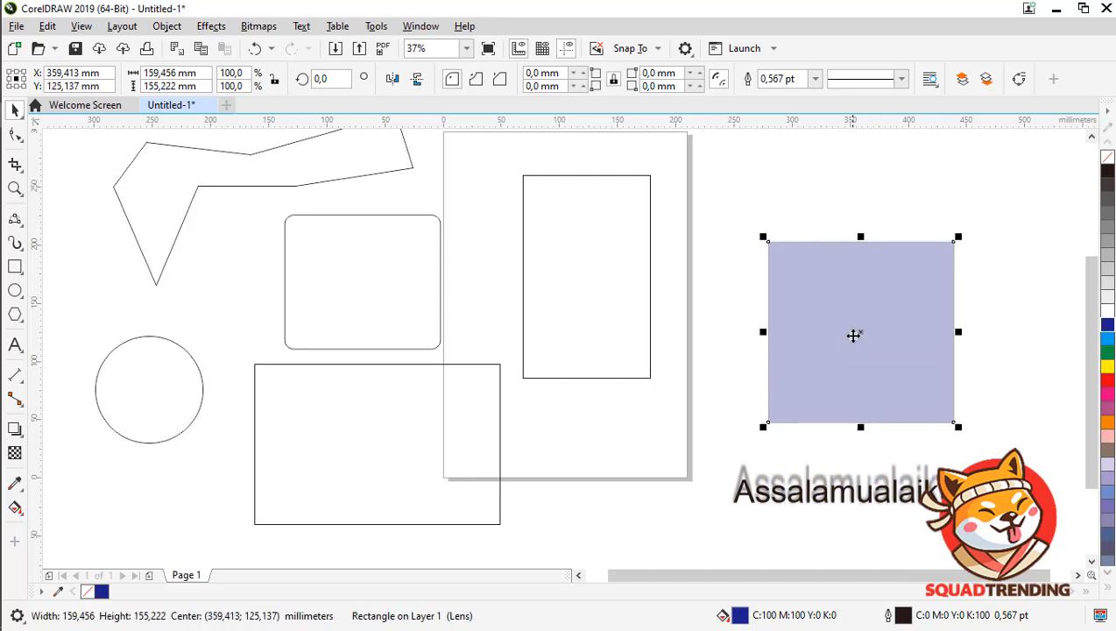
- Apply a linear fountain fill running slightly upward from left to right across the wide rectangle overlapping the page's lower-left edge
left_click(15, 508)
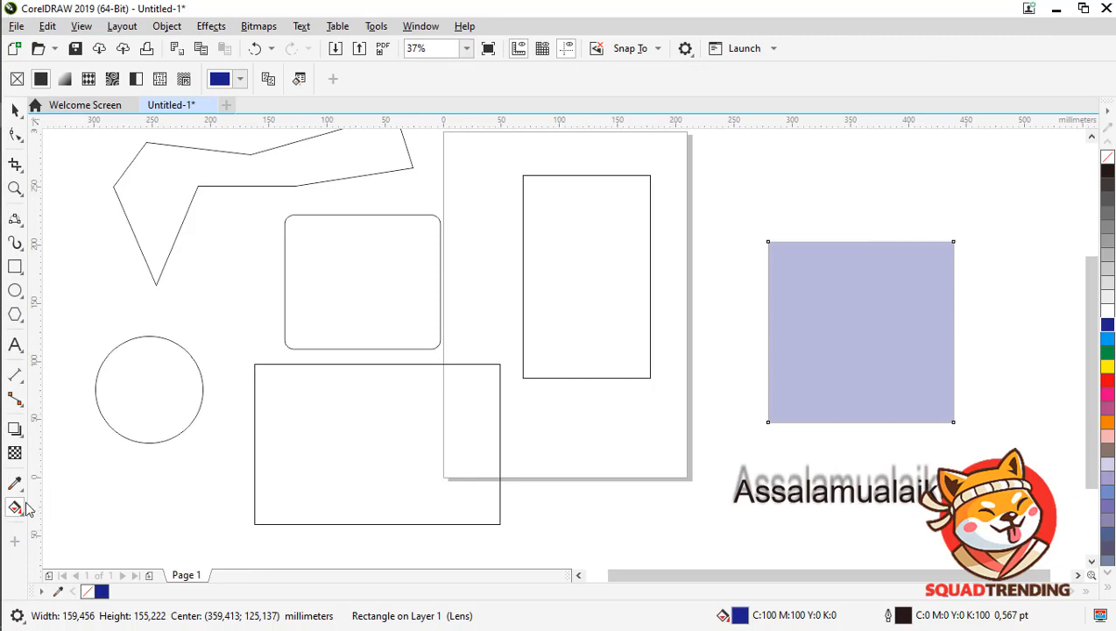
left_click(286, 495)
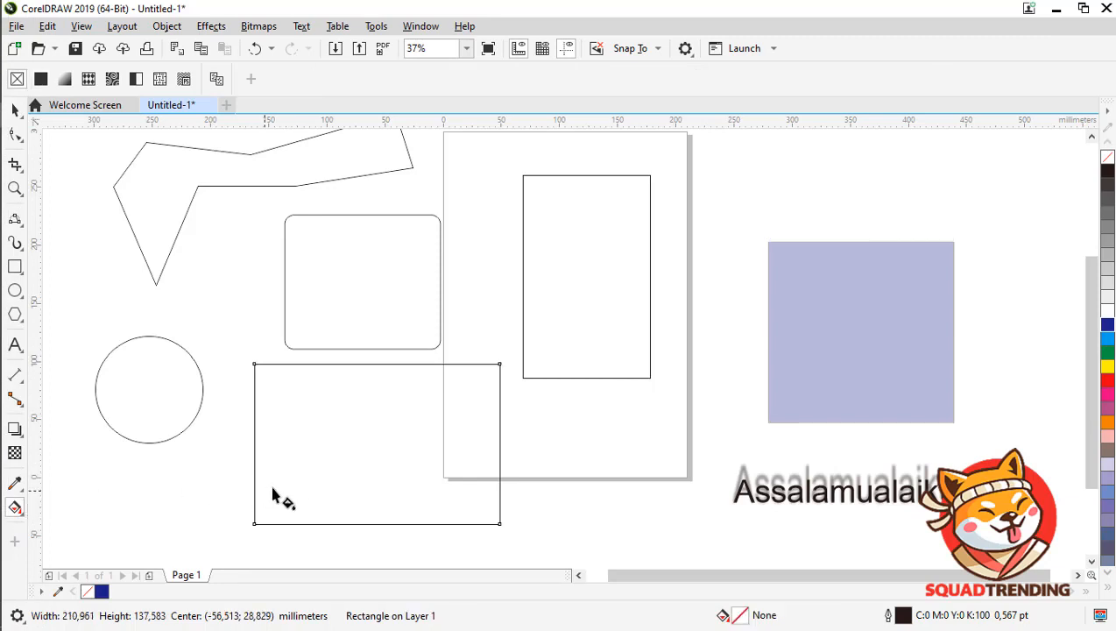
left_click_drag(264, 488, 515, 428)
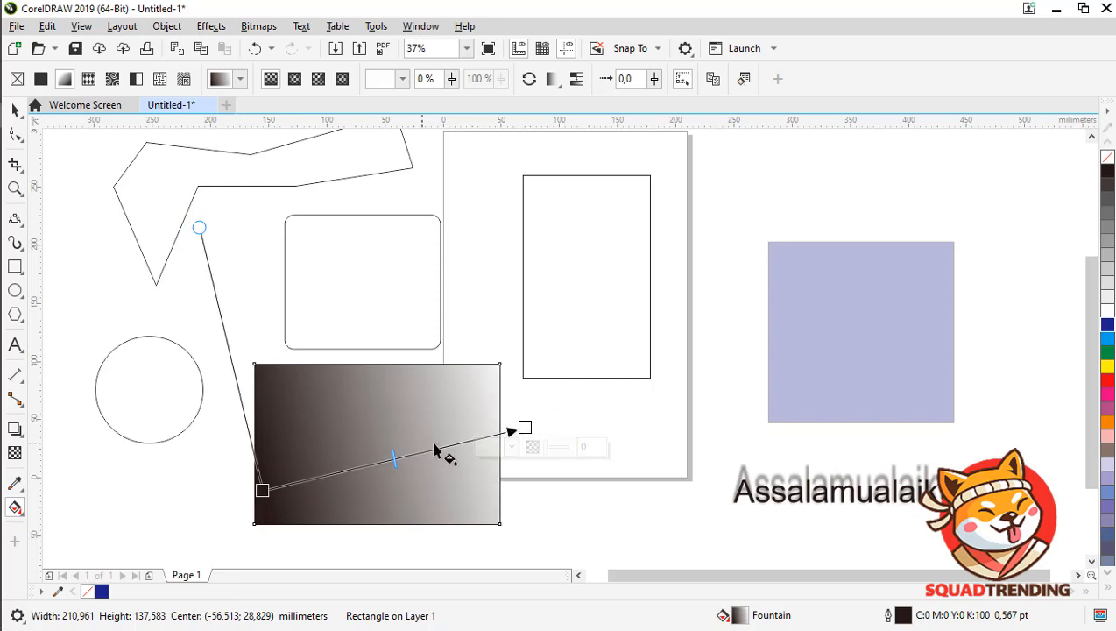
- Set the fountain fill's start colour to blue and its end colour to yellow, and extend its end point further up and right
left_click(262, 489)
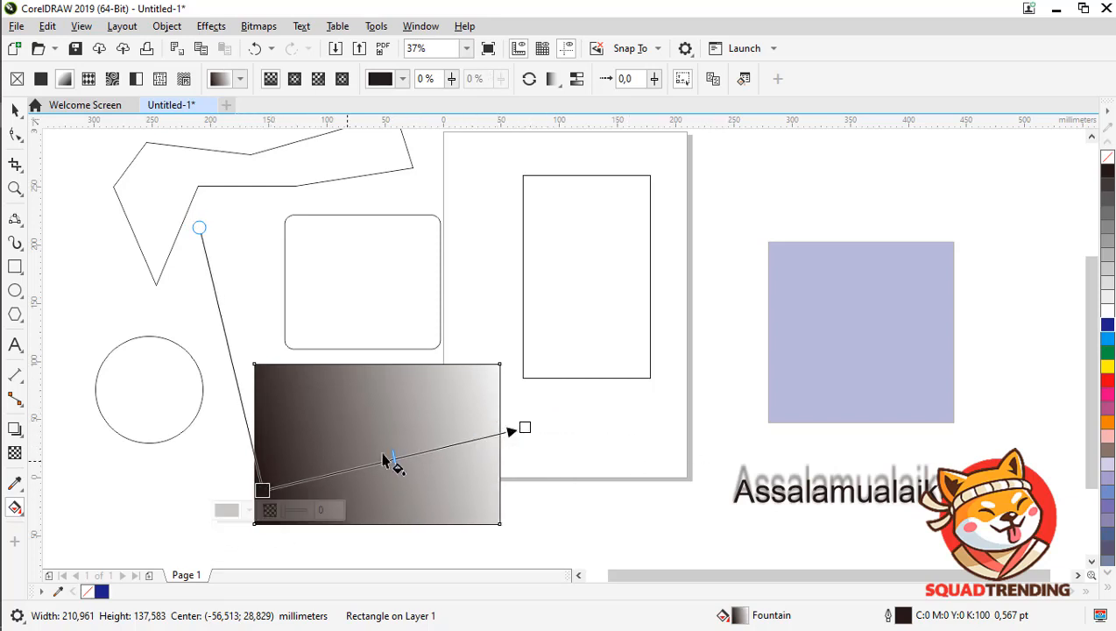
left_click(1106, 326)
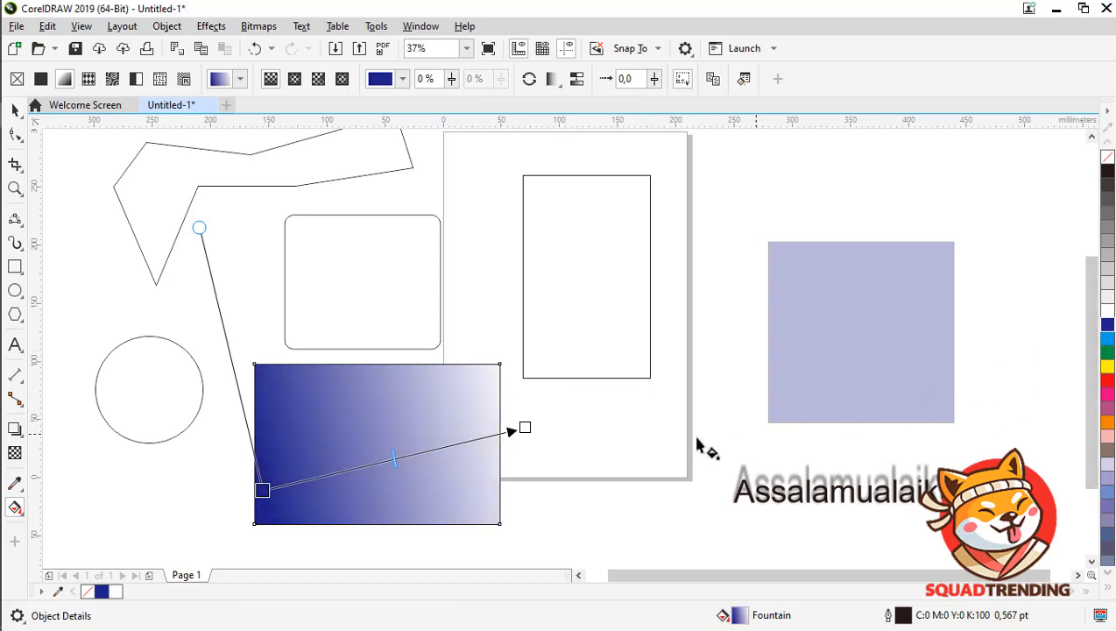
left_click(1107, 367)
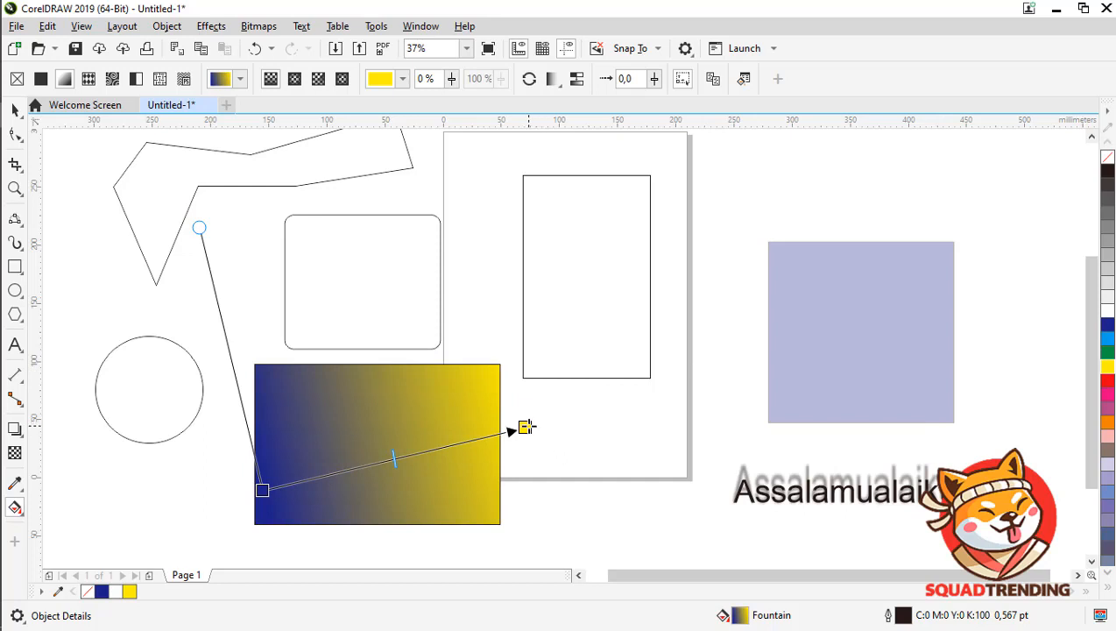
left_click_drag(526, 427, 573, 394)
- Move the blue-to-yellow rectangle's centre to about X -64 mm, Y 10 mm and deselect it
left_click(18, 107)
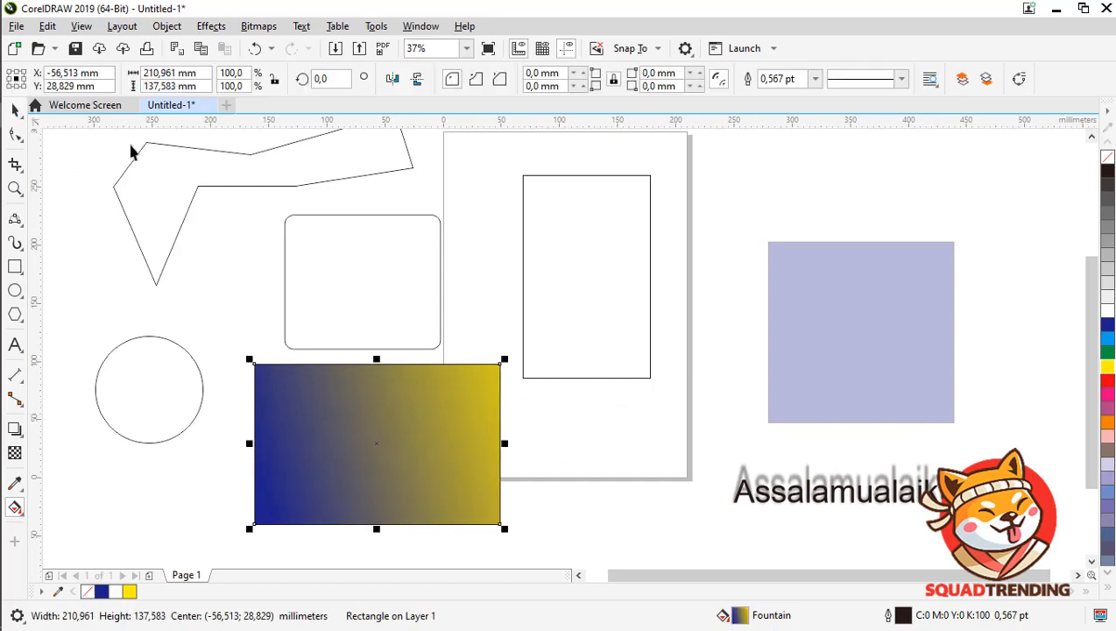
left_click(725, 197)
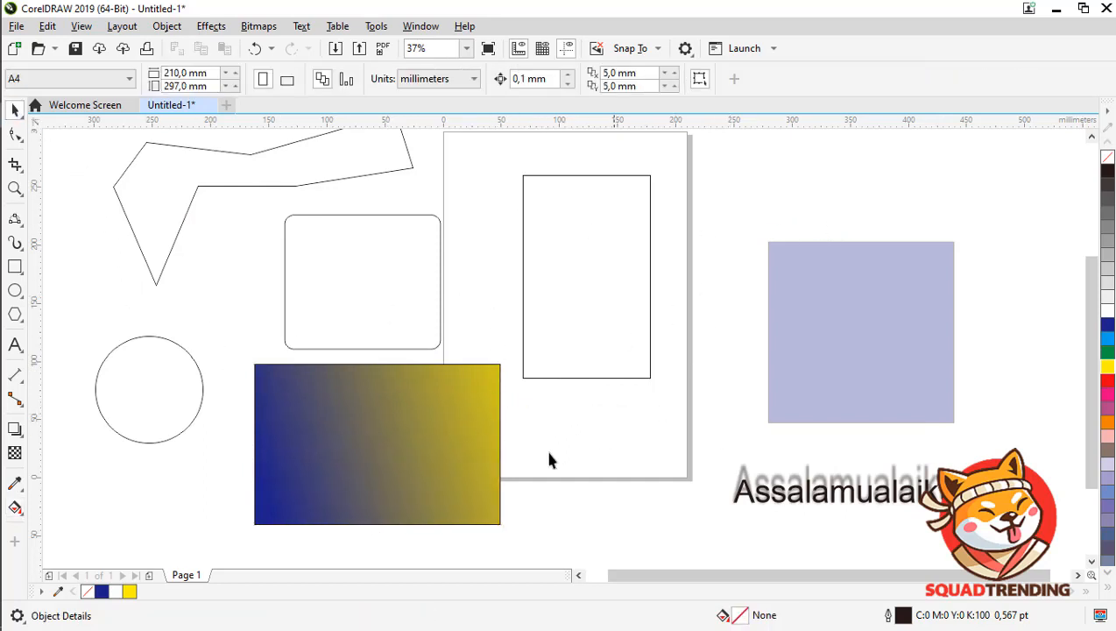
left_click(394, 413)
left_click_drag(393, 414, 349, 487)
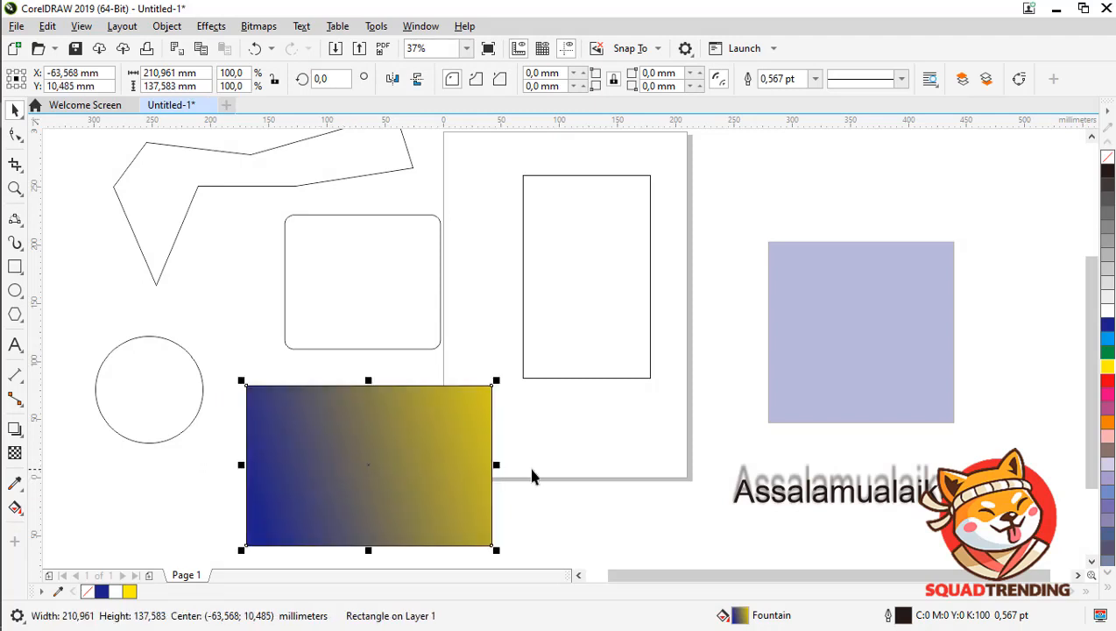
left_click(533, 476)
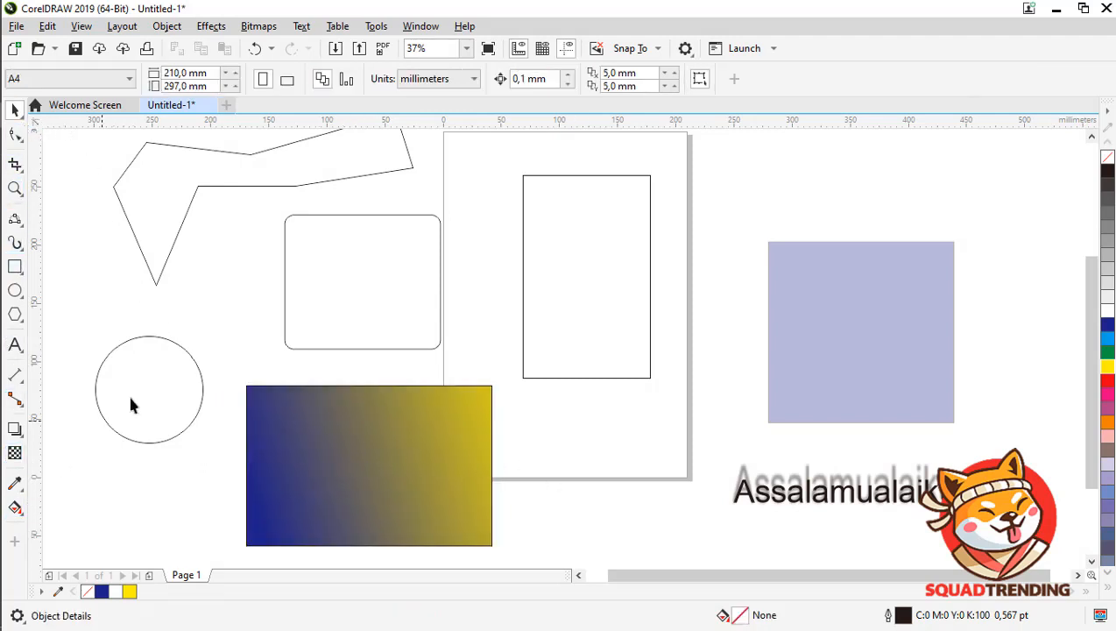
- Review the curve tools, Rectangle, Ellipse, Text, Drop Shadow, Transparency and Interactive Fill tools one after another without editing the drawing
scroll(551, 350, "down", 1)
scroll(551, 350, "up", 1)
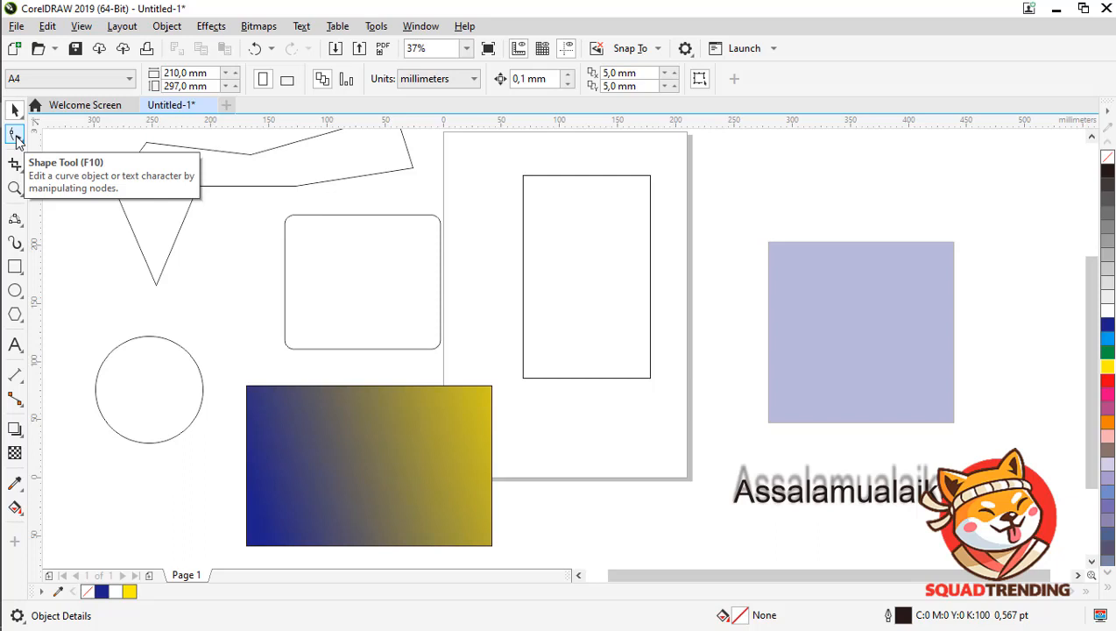
left_click(18, 223)
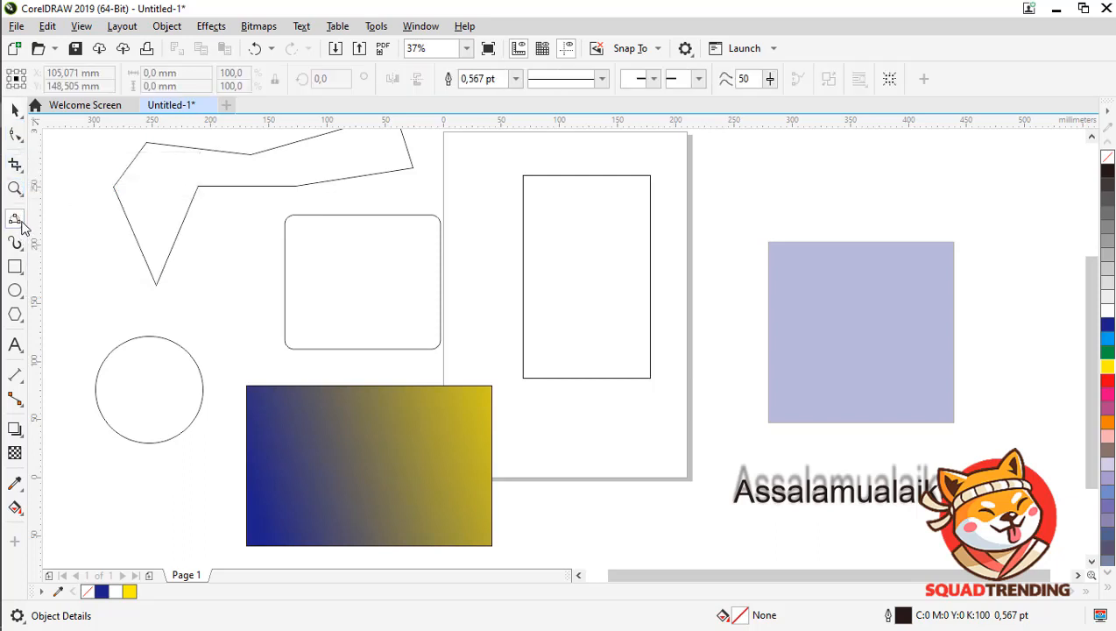
left_click(22, 226)
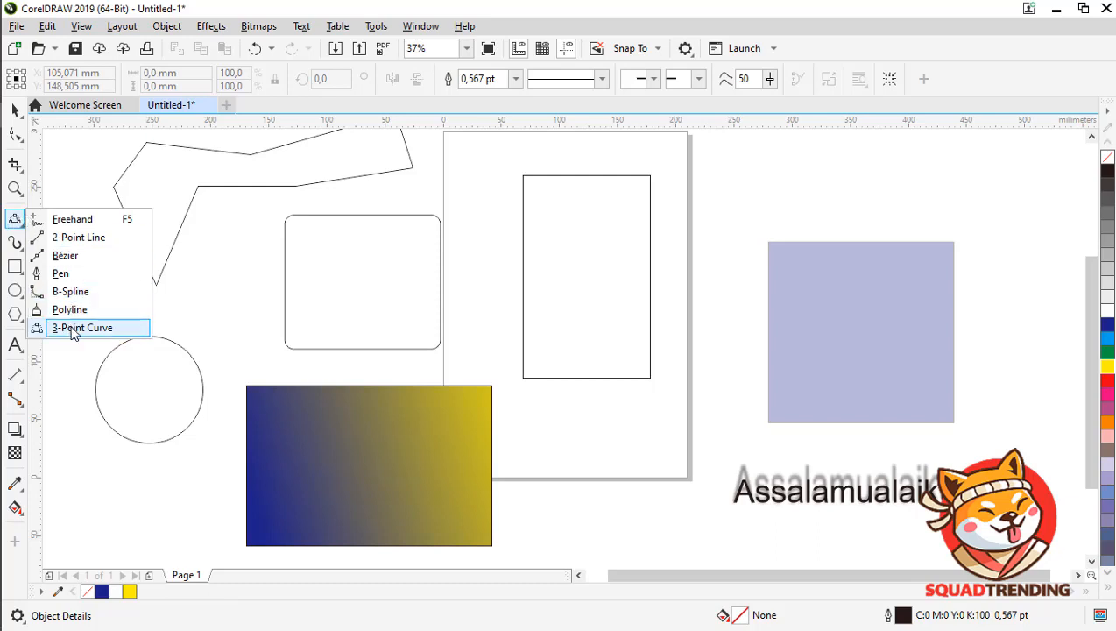
left_click(14, 272)
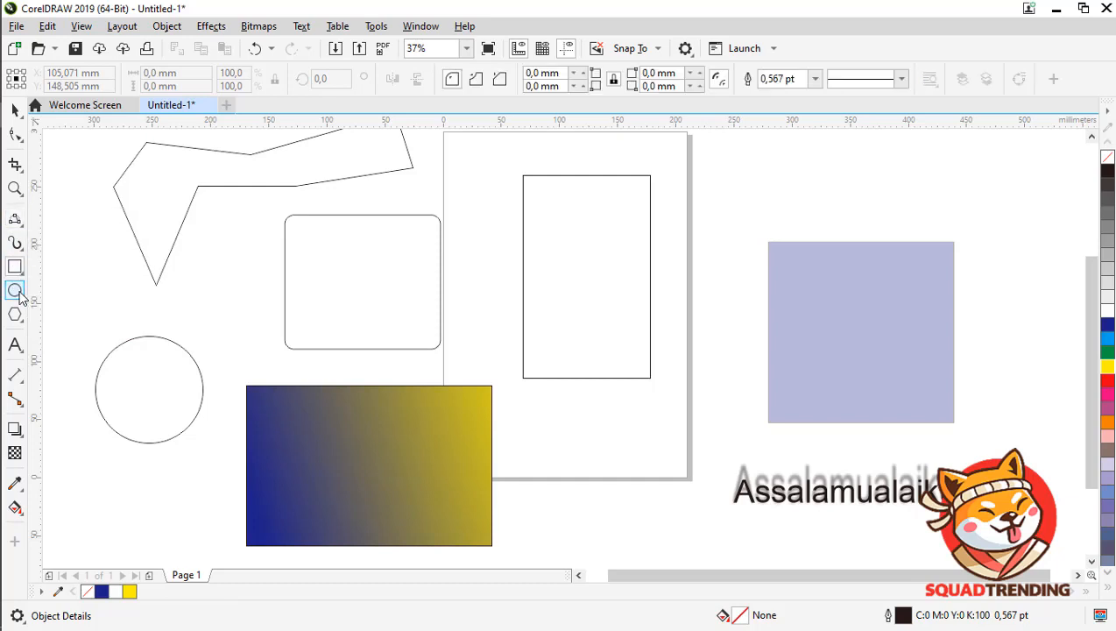
left_click(16, 294)
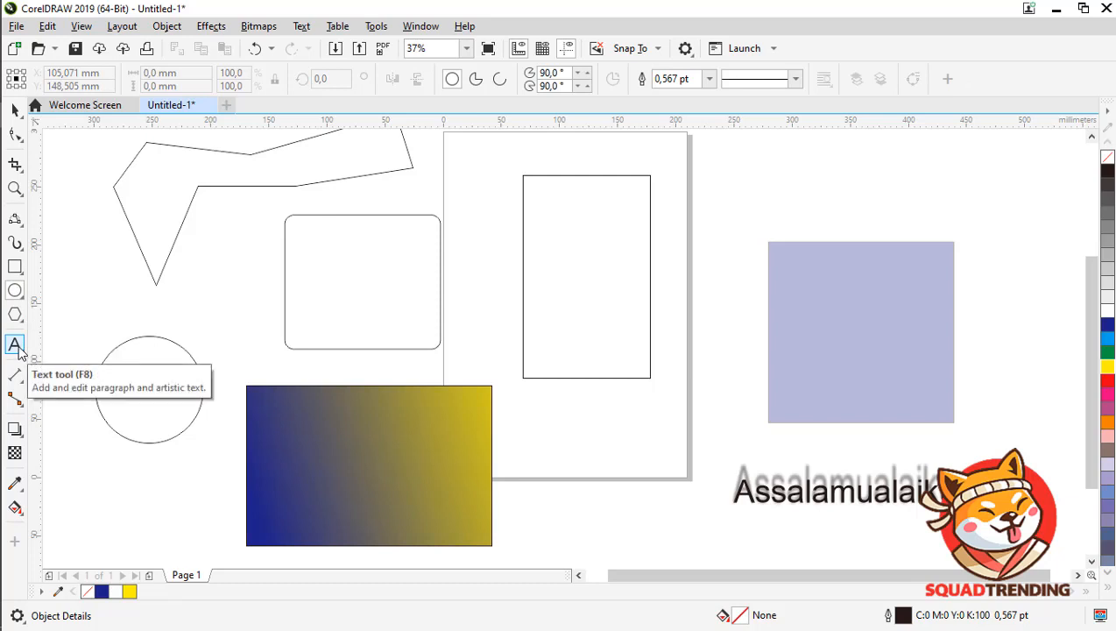
left_click(15, 345)
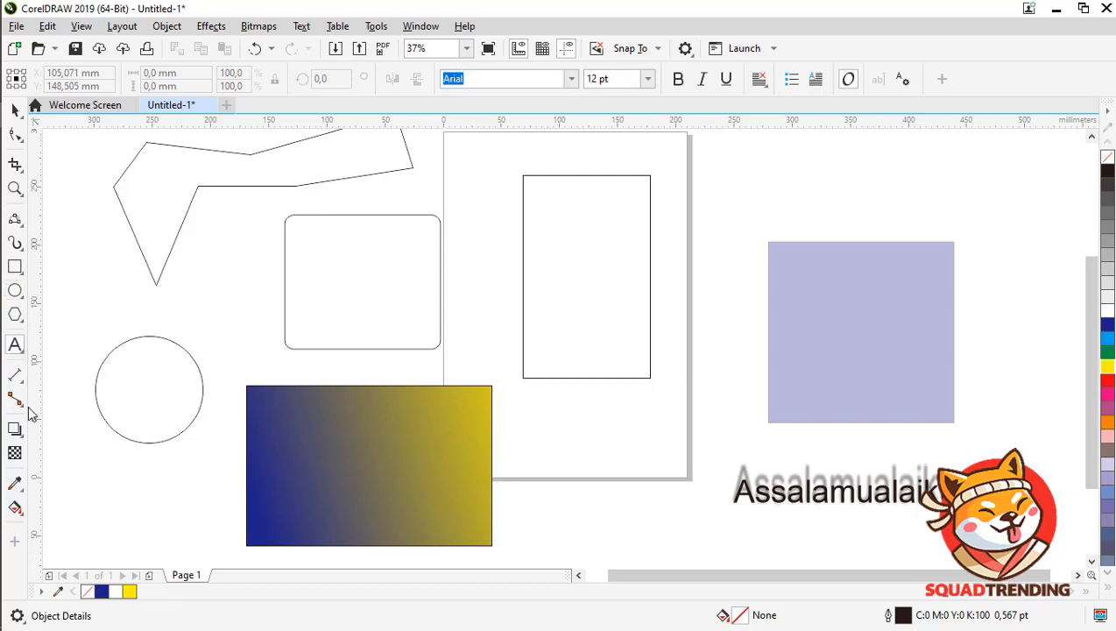
left_click(17, 437)
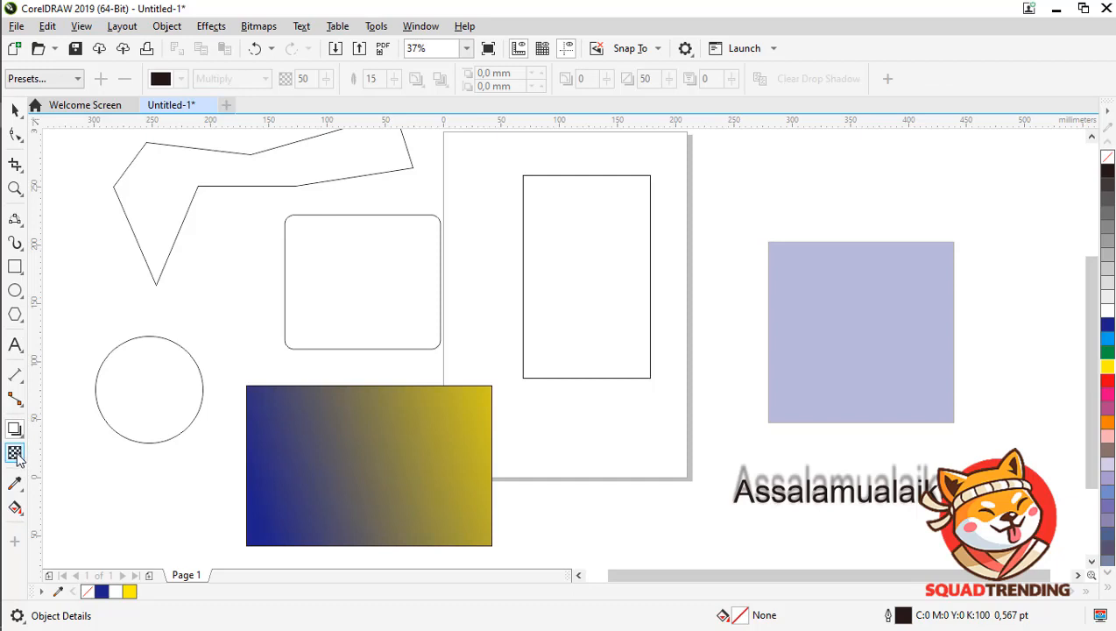
left_click(15, 454)
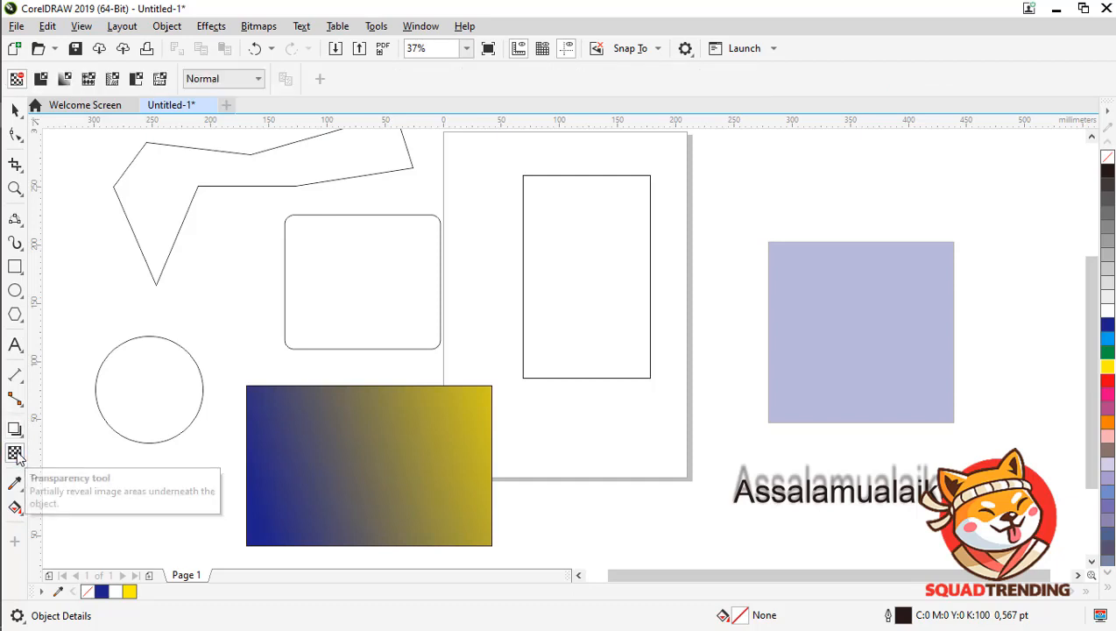
left_click(835, 415)
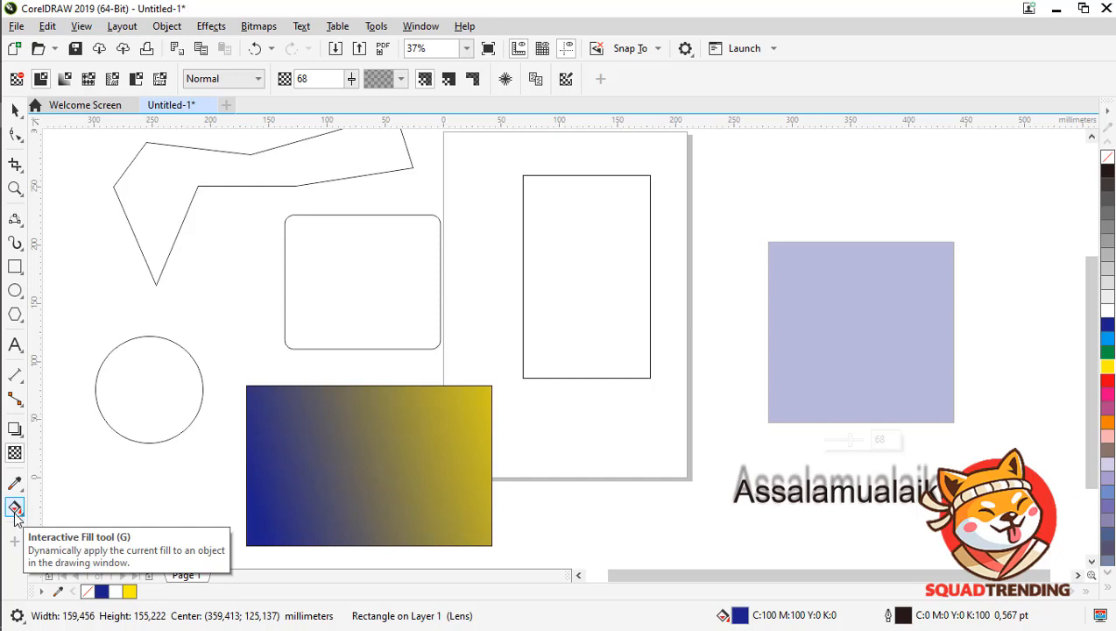
left_click(314, 515)
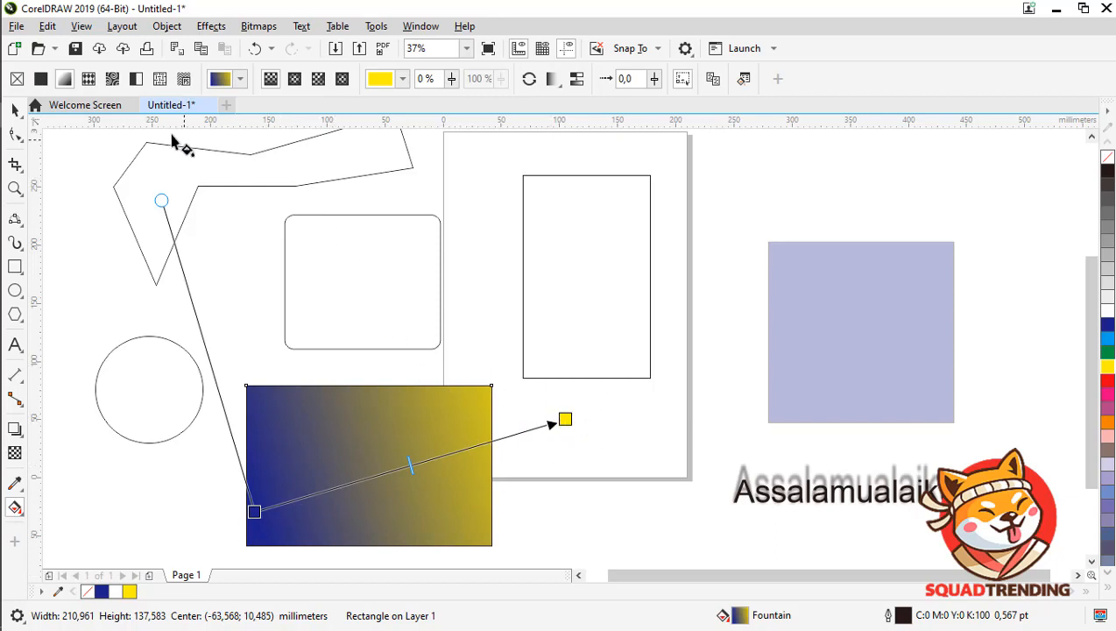
left_click(15, 110)
left_click(101, 151)
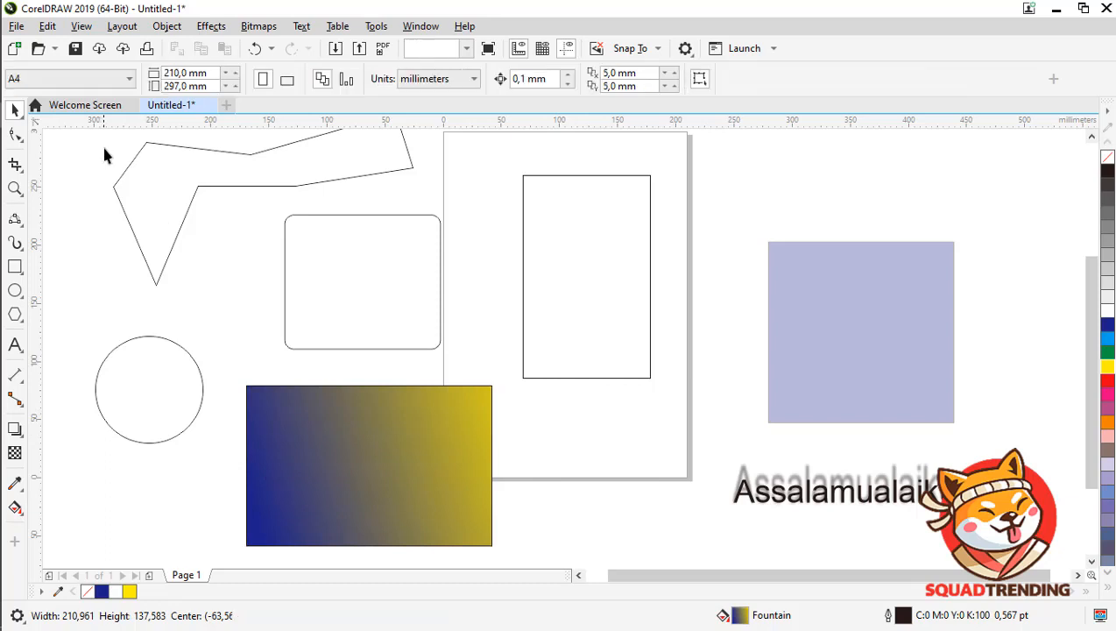
- Delete the irregular polygon, the rounded rectangle, the tall rectangle on the page and the transparent blue square
scroll(565, 289, "down", 3)
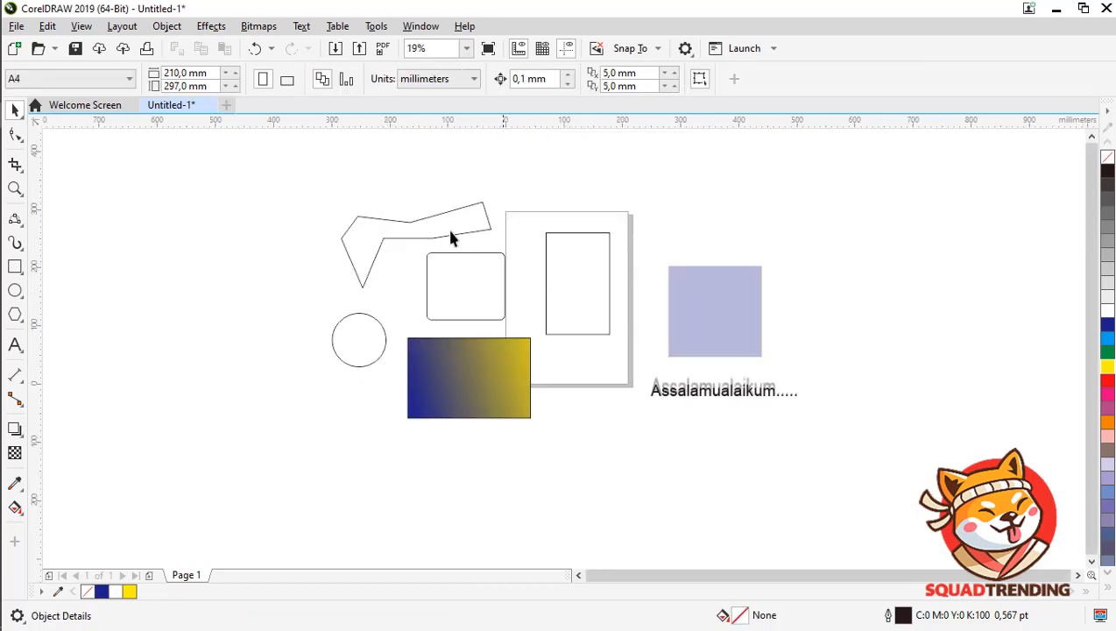
left_click_drag(274, 185, 633, 349)
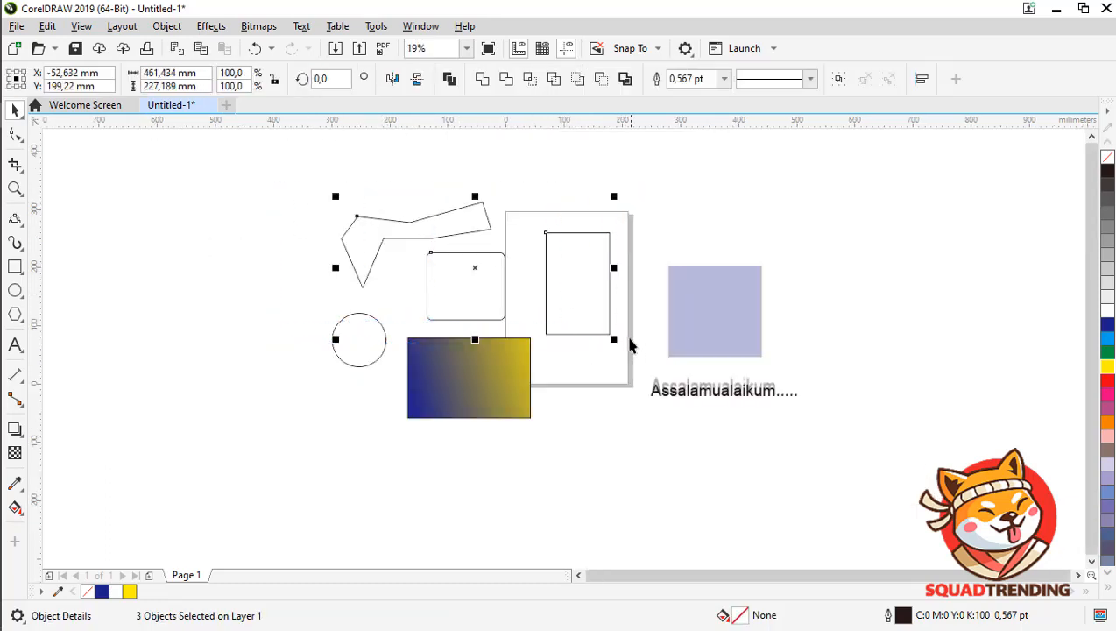
key("Delete")
left_click(689, 326)
key("Delete")
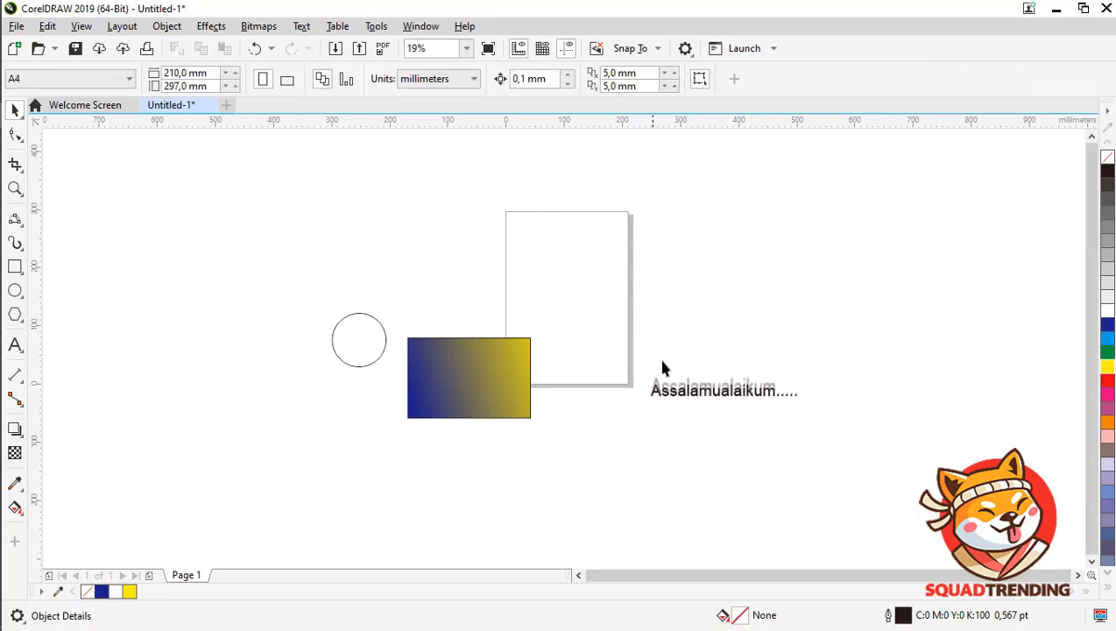
- Arrange the remaining objects over the page, with the circle above the greeting text and the gradient rectangle below it
left_click_drag(683, 397, 551, 299)
left_click(495, 379)
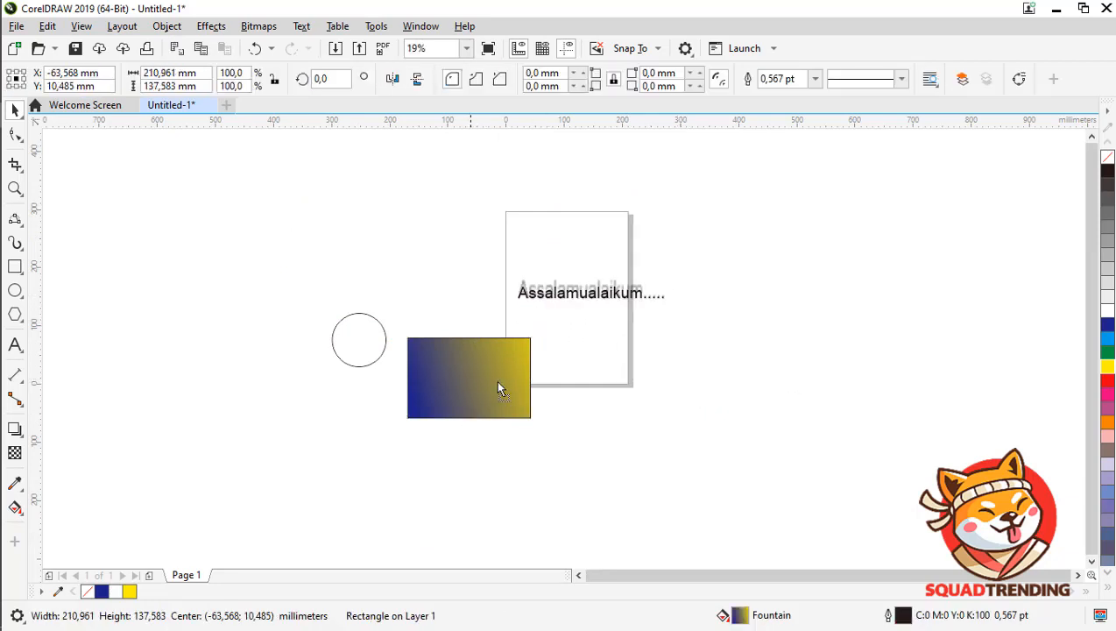
left_click_drag(495, 379, 603, 354)
left_click_drag(353, 354, 586, 259)
scroll(586, 259, "up", 3)
scroll(586, 259, "down", 2)
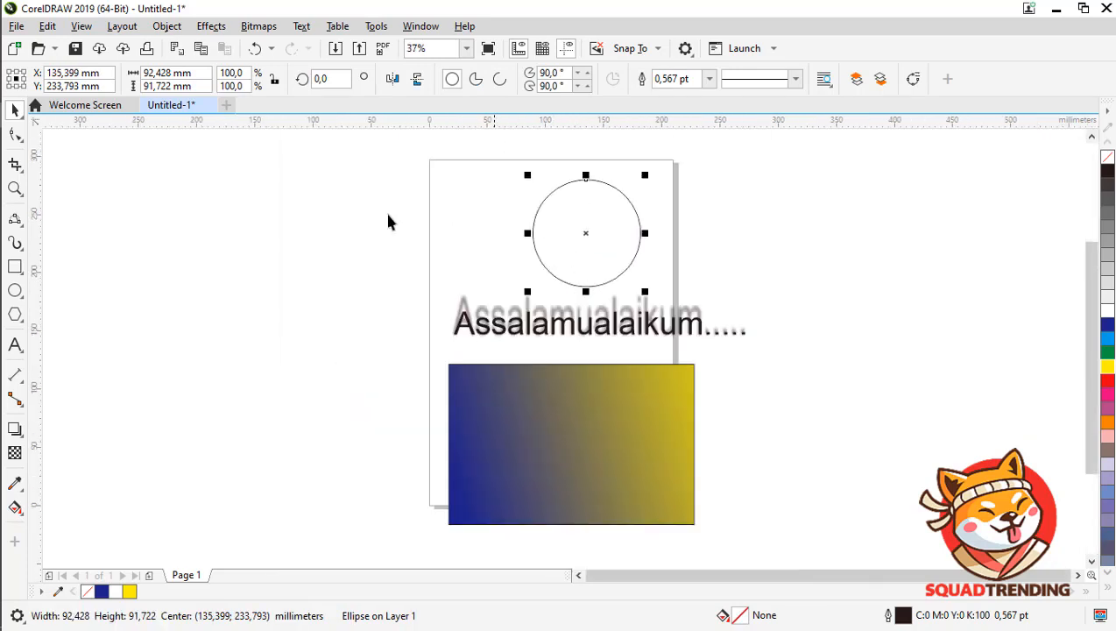
left_click(292, 202)
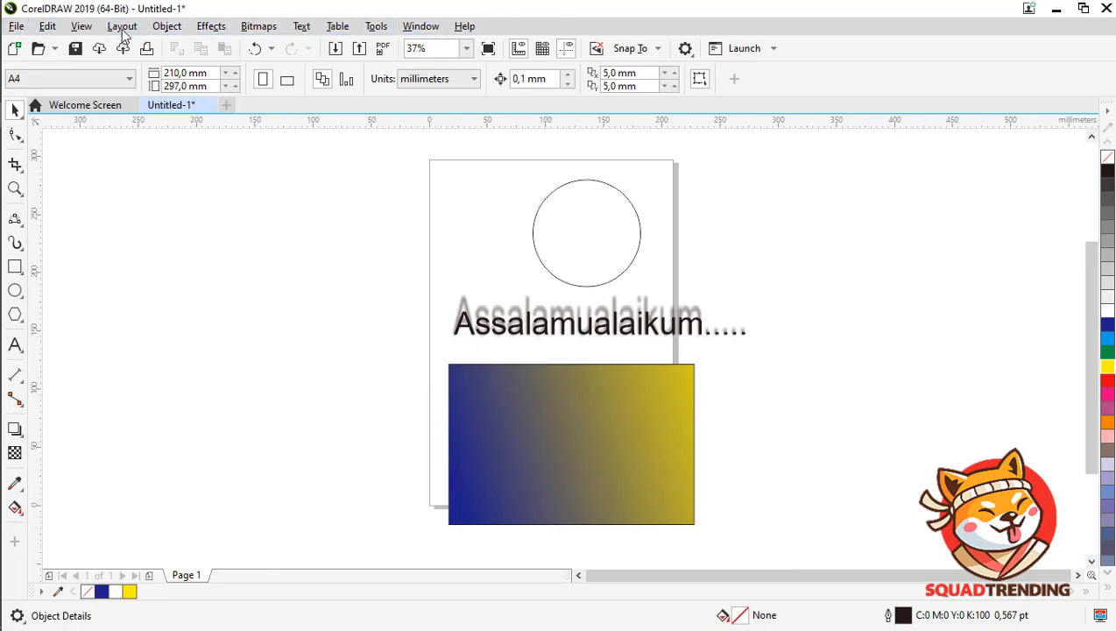
- Examine the file formats offered for exporting the drawing, keeping PNG, and close the export without saving
left_click(16, 27)
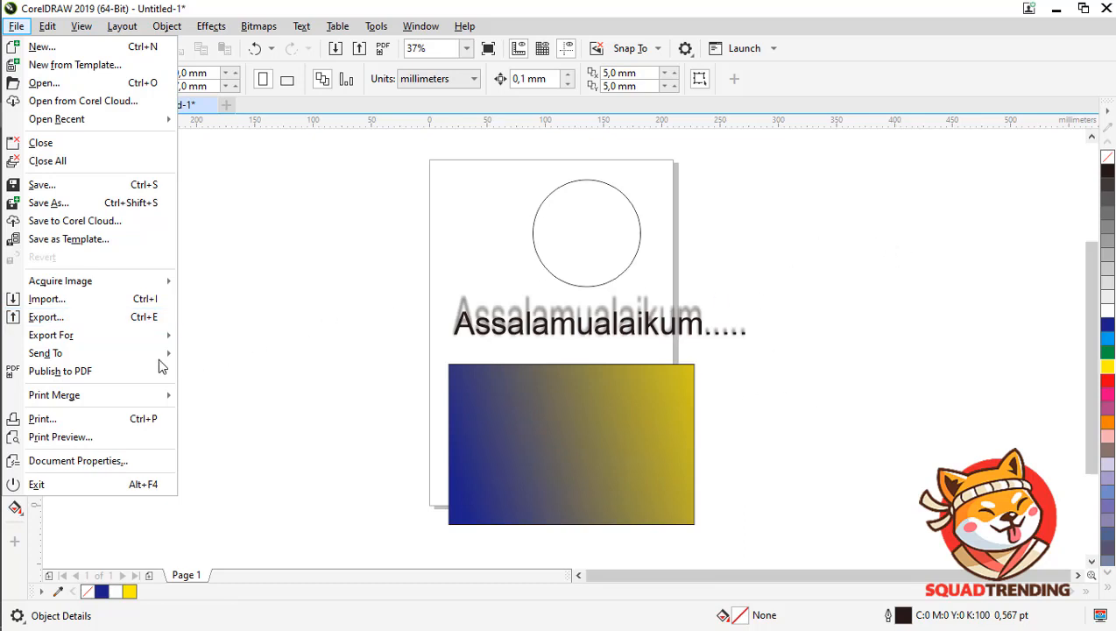
mouse_move(77, 333)
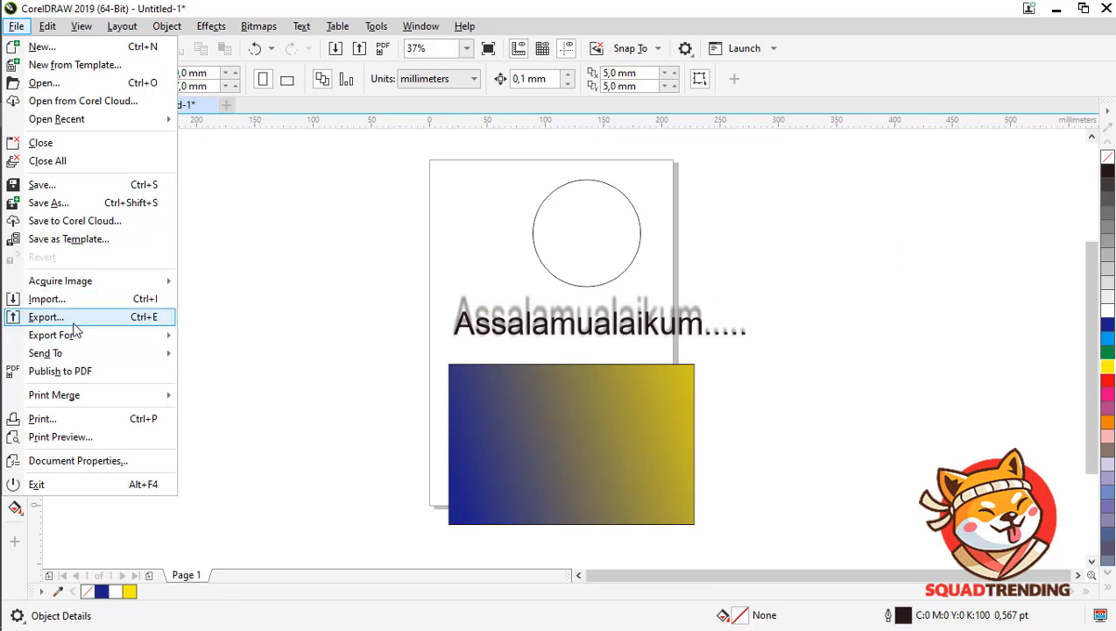
left_click(74, 319)
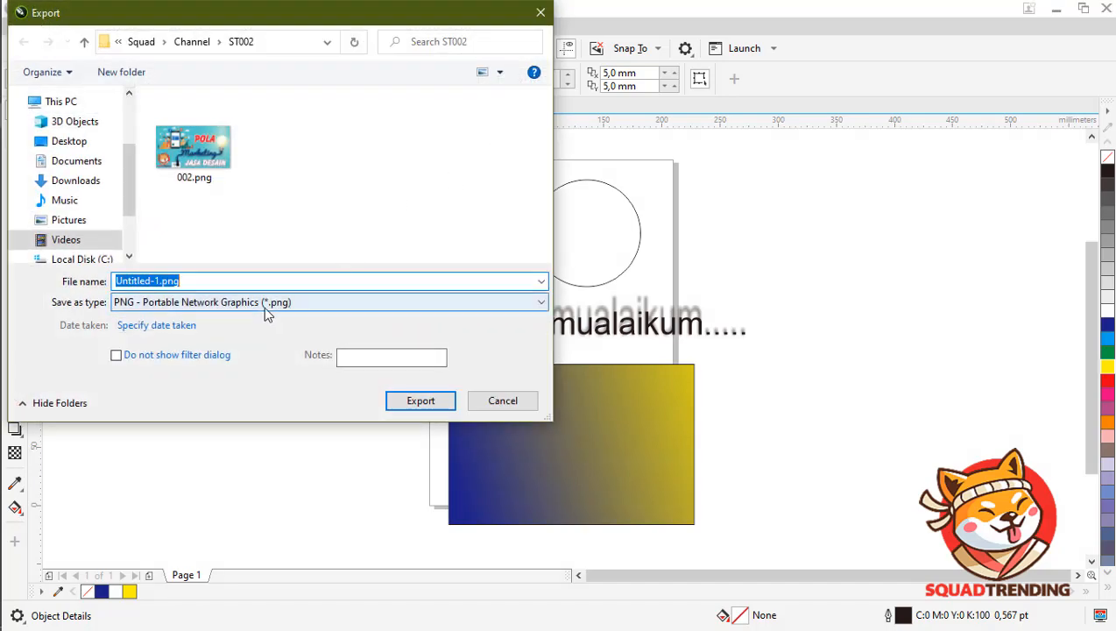
left_click(333, 302)
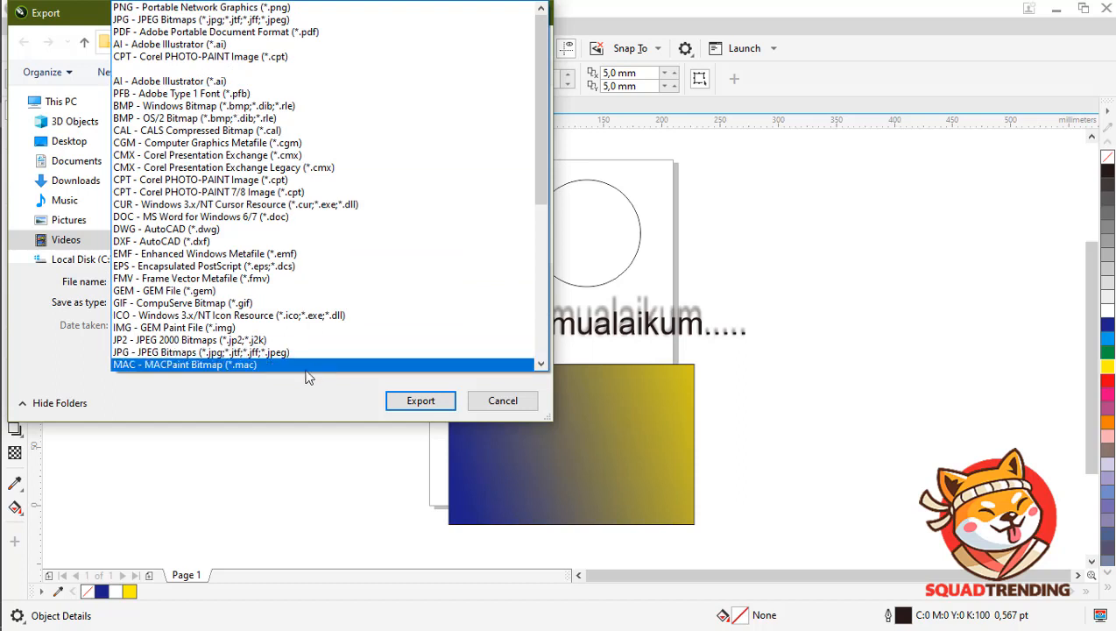
left_click(269, 388)
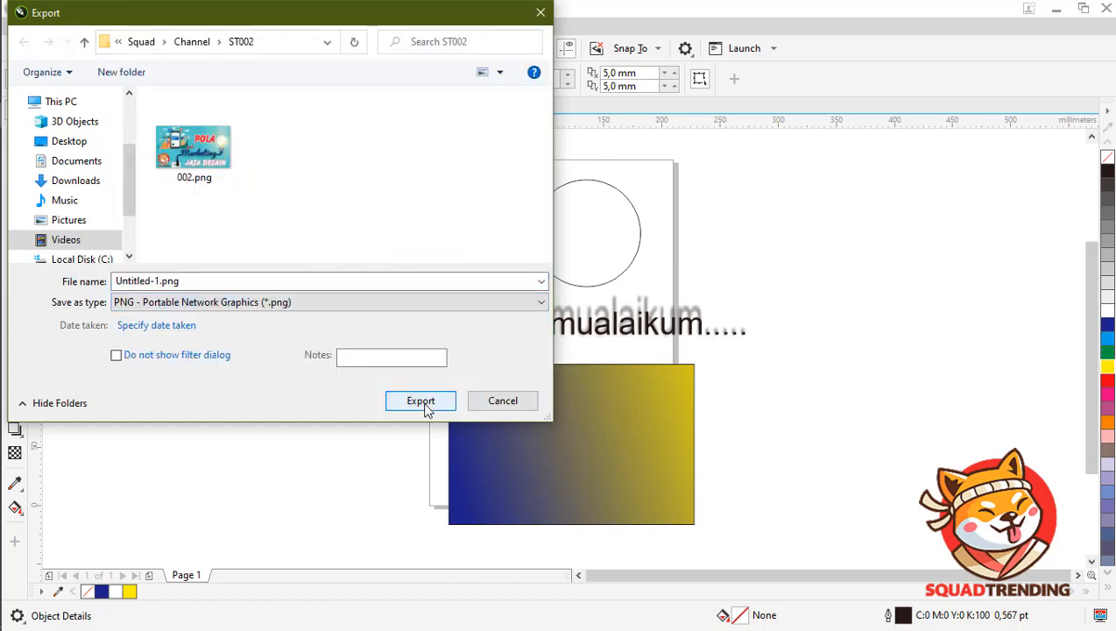
left_click(493, 404)
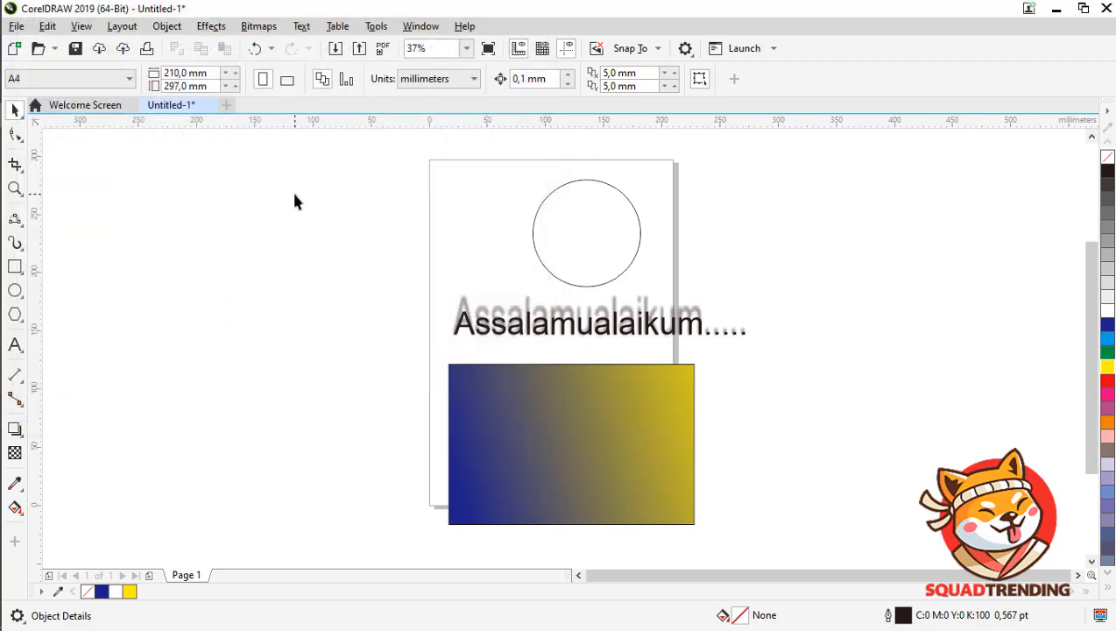
- Select the circle and review the Edit, View and Object commands without applying any of them
left_click(47, 28)
left_click(366, 179)
left_click(639, 222)
left_click(52, 28)
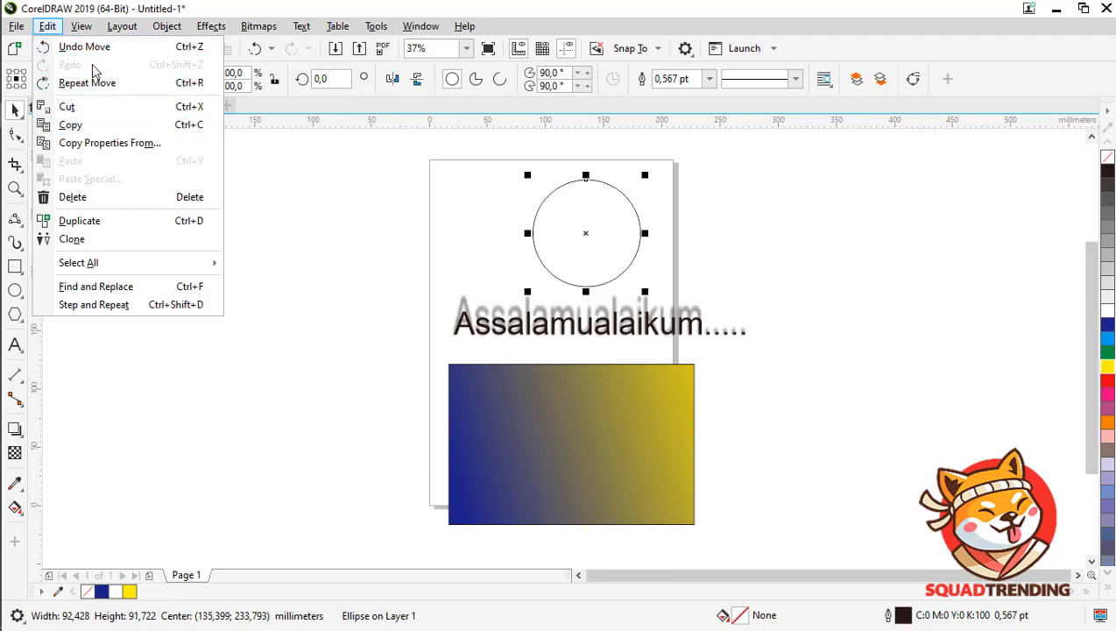
left_click(314, 175)
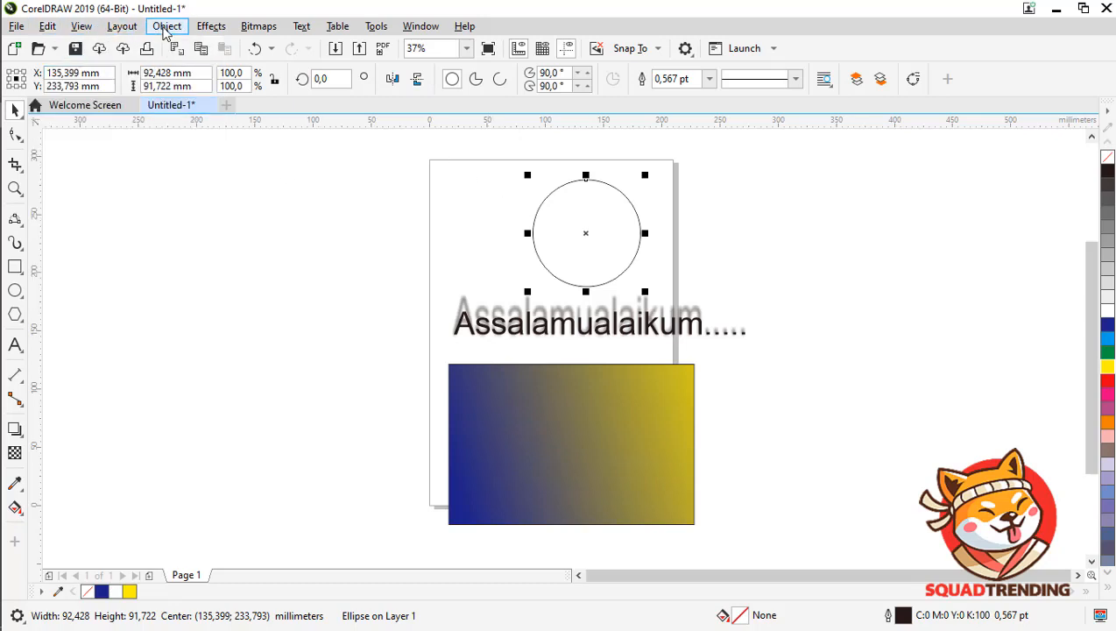
left_click(84, 30)
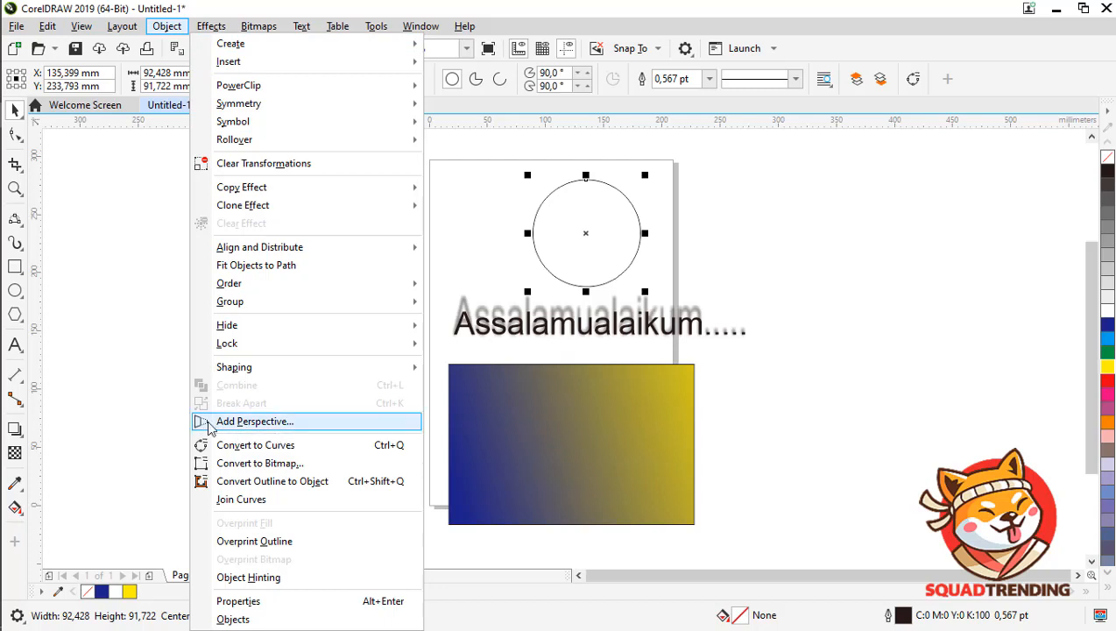
left_click(521, 437)
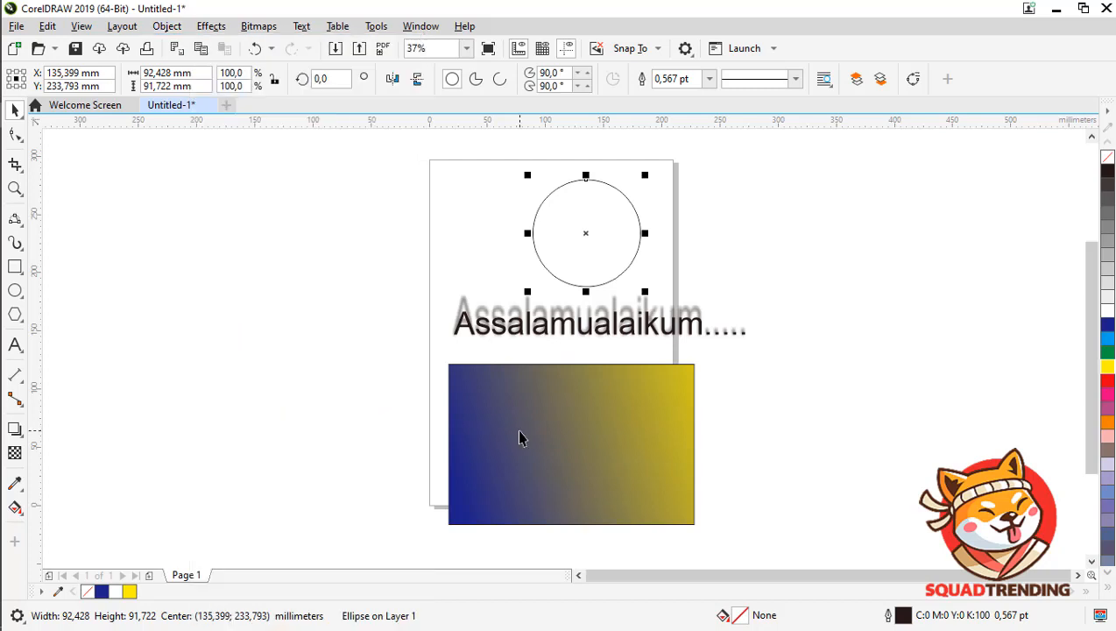
- Move the gradient rectangle's centre off the page to about X -134 mm, Y 97 mm, and add a perspective to it
left_click_drag(524, 414, 249, 381)
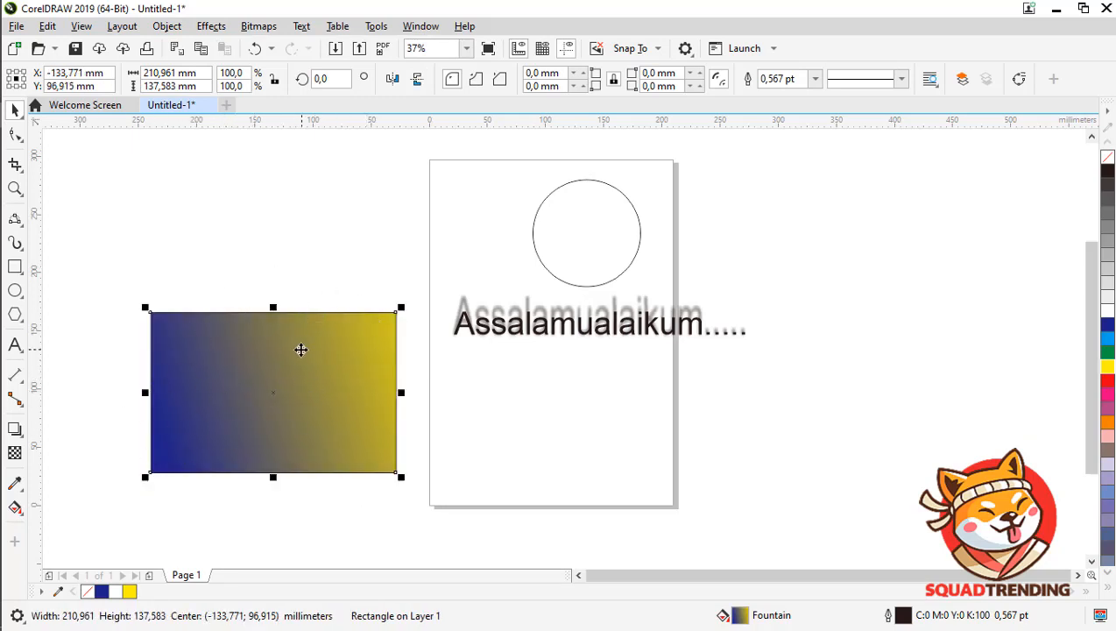
left_click(171, 26)
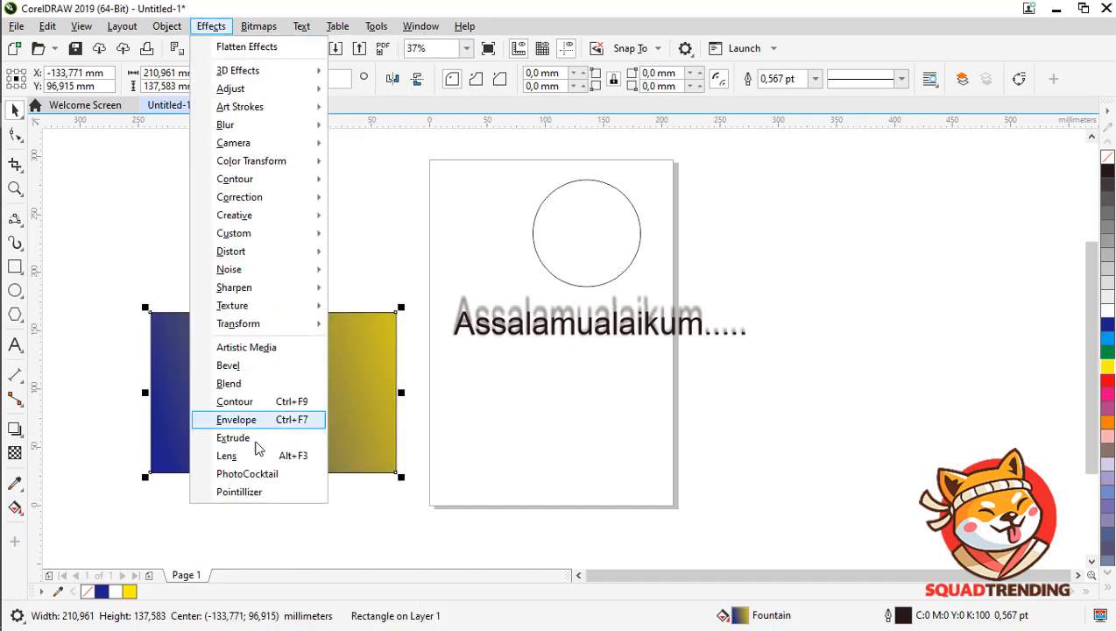
left_click(211, 27)
left_click(166, 26)
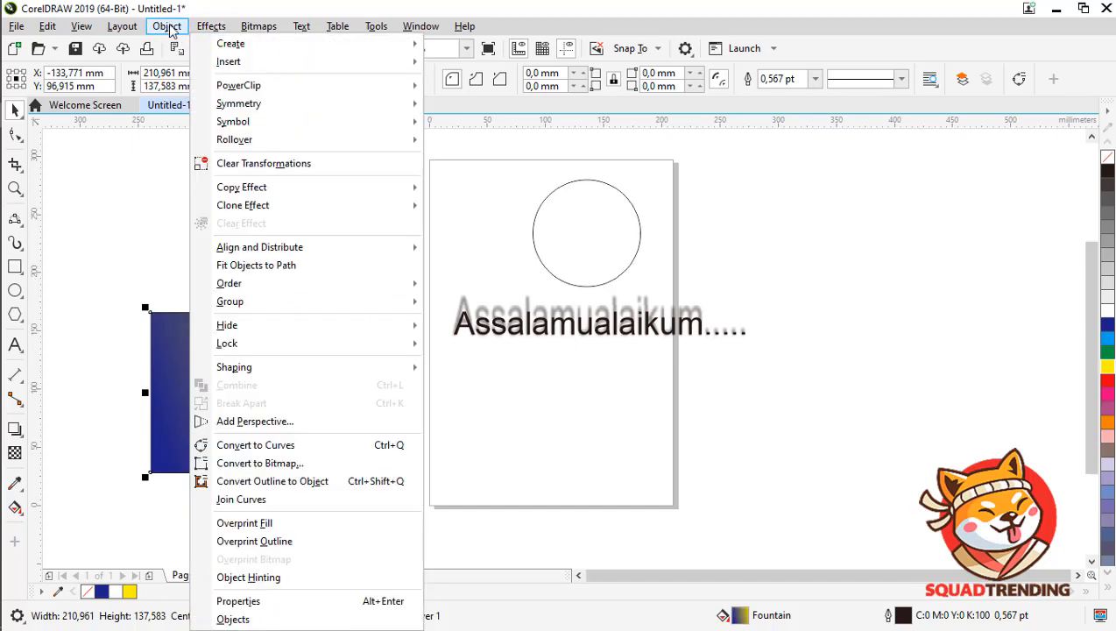
left_click(282, 423)
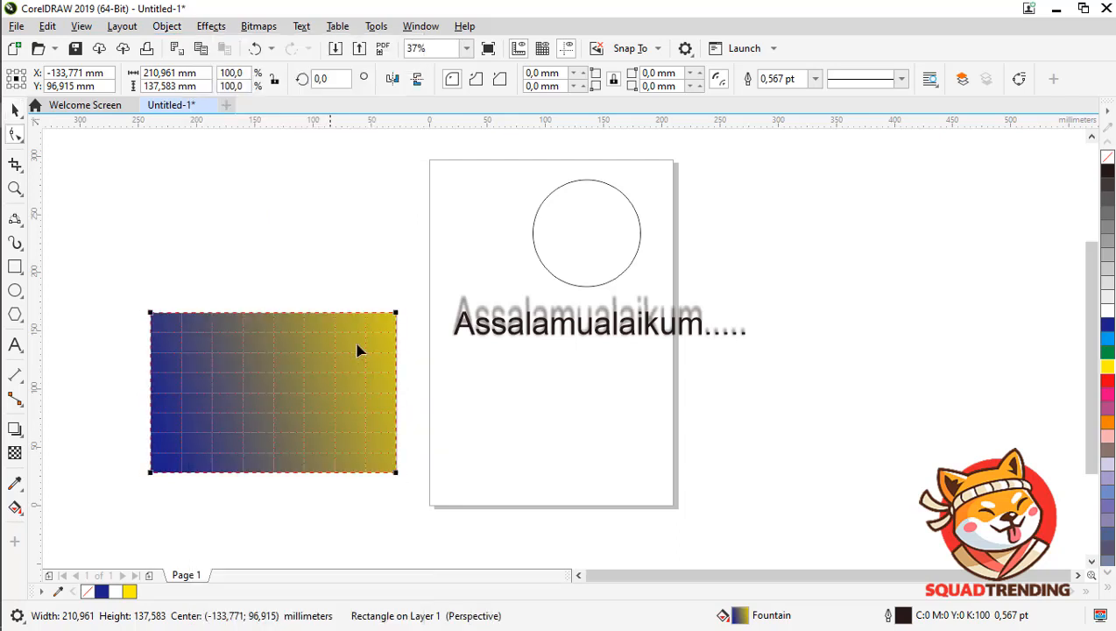
- Pull the rectangle's two right perspective corners inward so it tapers to the right, about 132 mm wide, and deselect it
left_click_drag(395, 313, 305, 352)
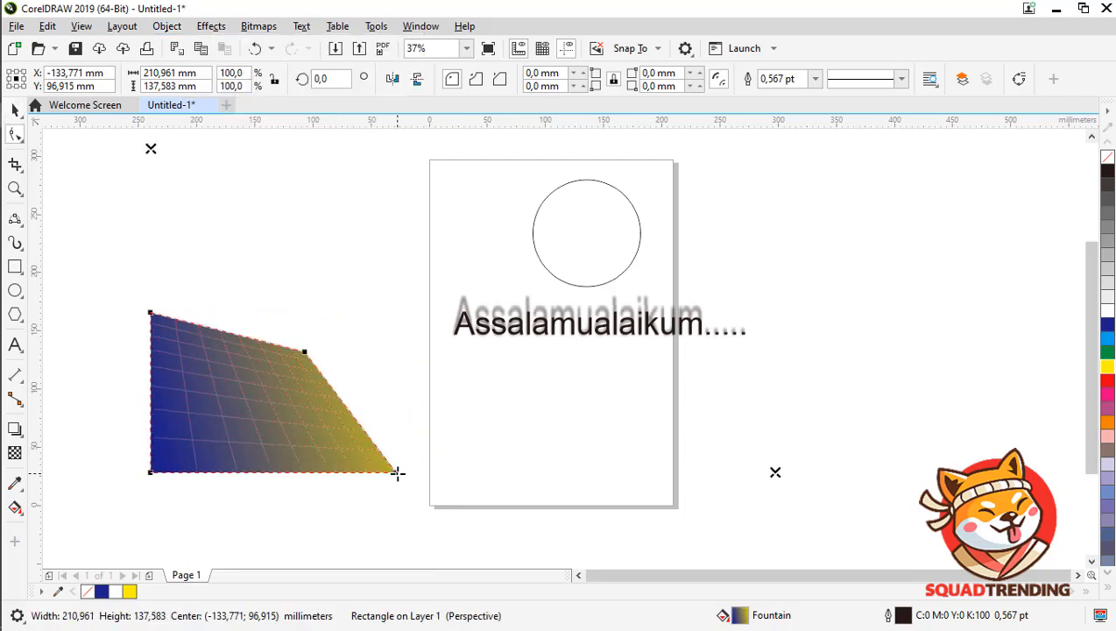
left_click_drag(396, 473, 308, 430)
left_click_drag(306, 351, 304, 351)
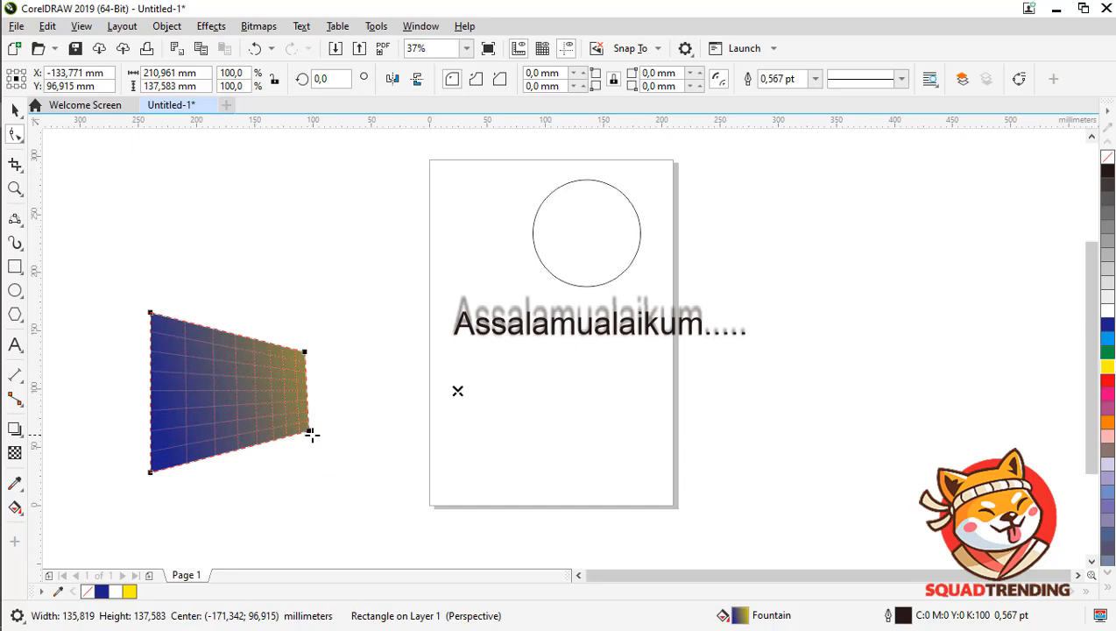
mouse_move(310, 431)
left_mouse_down()
mouse_move(336, 443)
mouse_move(303, 430)
left_mouse_up()
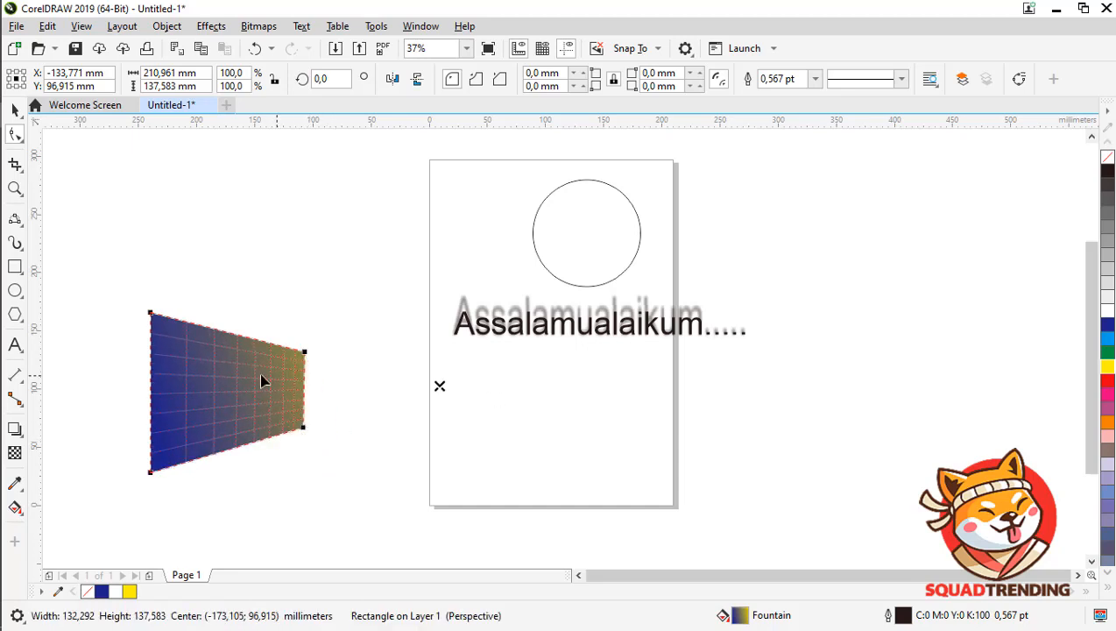
left_click(15, 109)
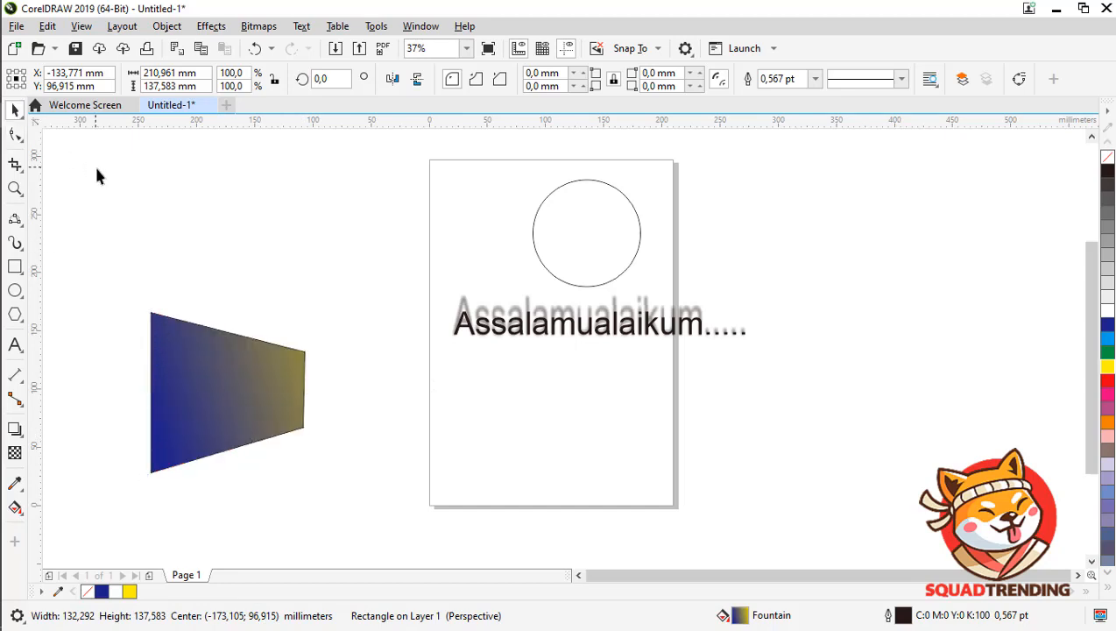
left_click(94, 163)
- Move the tapered gradient shape's centre to about X -38 mm, Y 65 mm and deselect it
left_click(229, 401)
left_click_drag(229, 401, 387, 438)
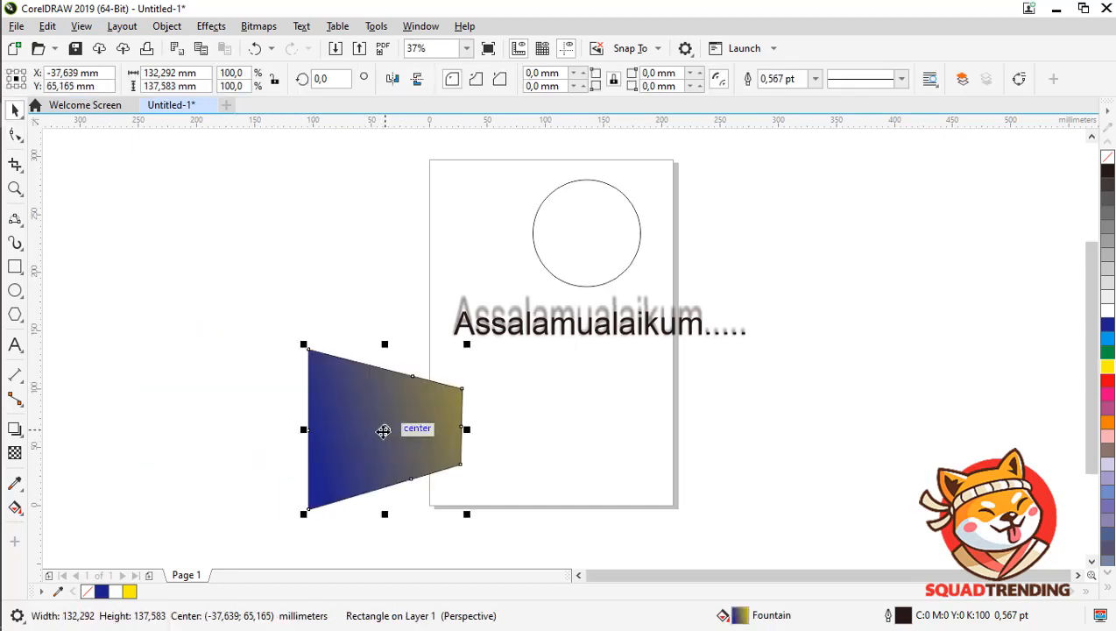
left_click(247, 342)
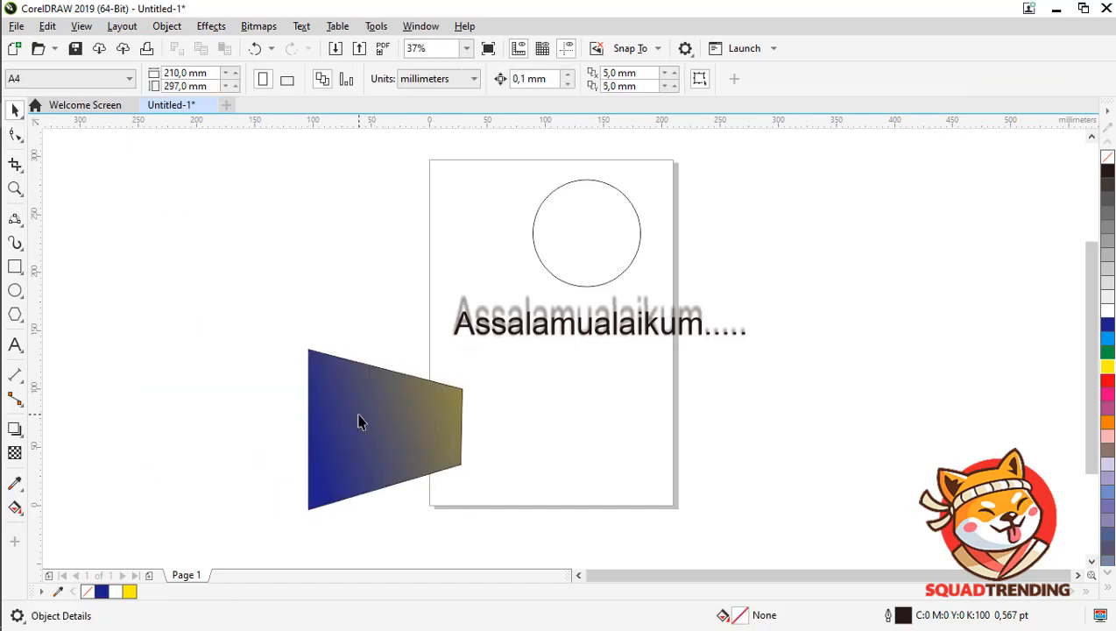
- Reshape the gradient shape's perspective corners into an irregular quadrilateral about 313 × 183 mm, widest along its upper edge, and deselect it
left_click(361, 419)
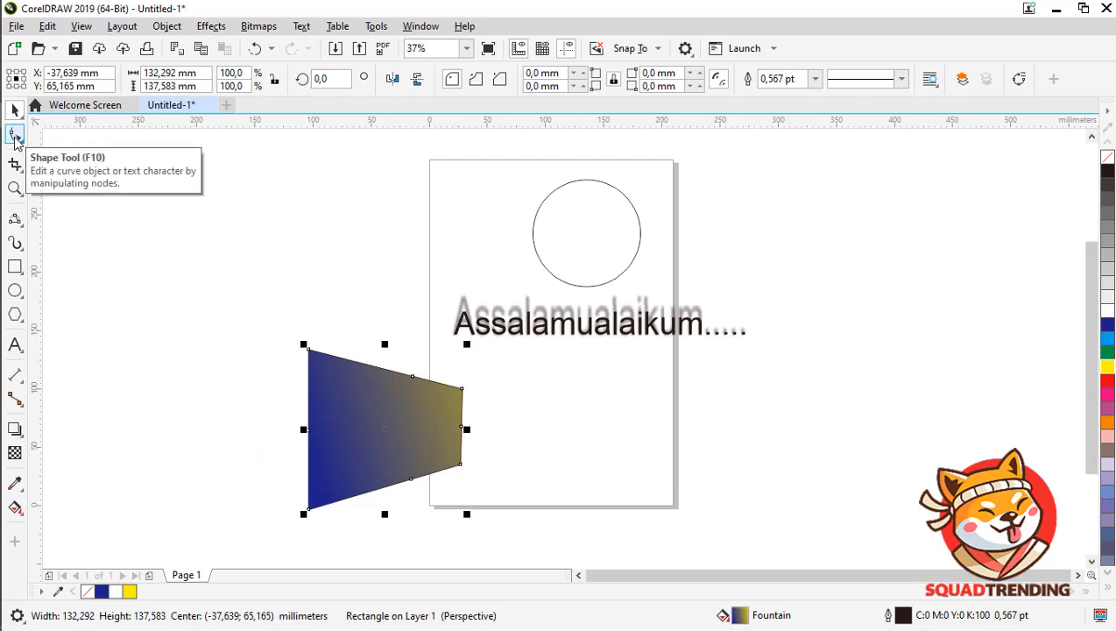
left_click(15, 137)
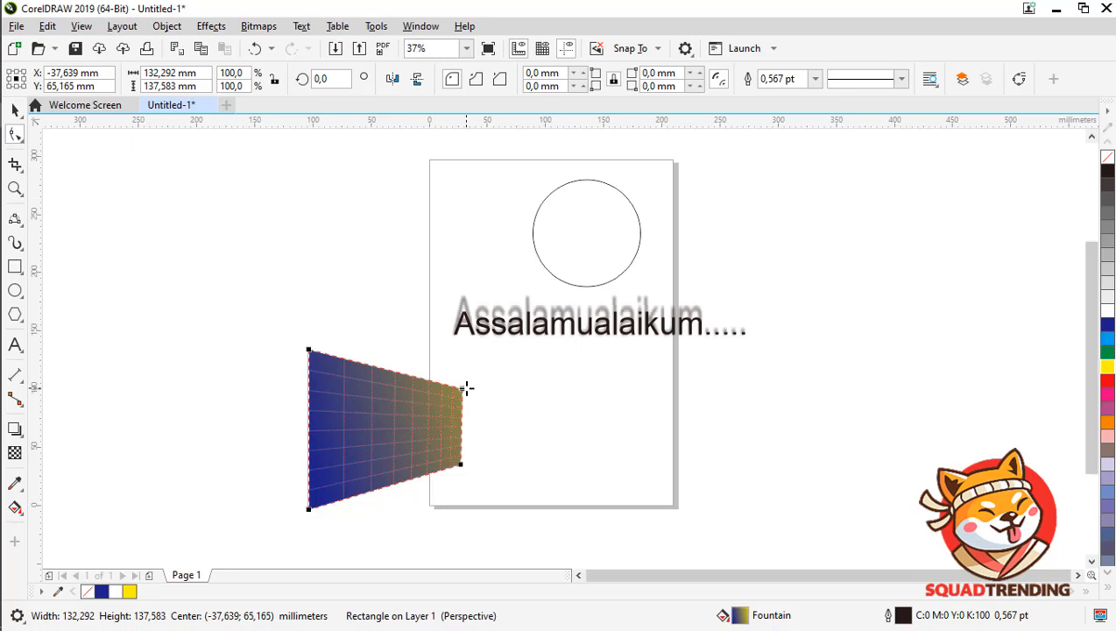
left_click_drag(467, 388, 592, 373)
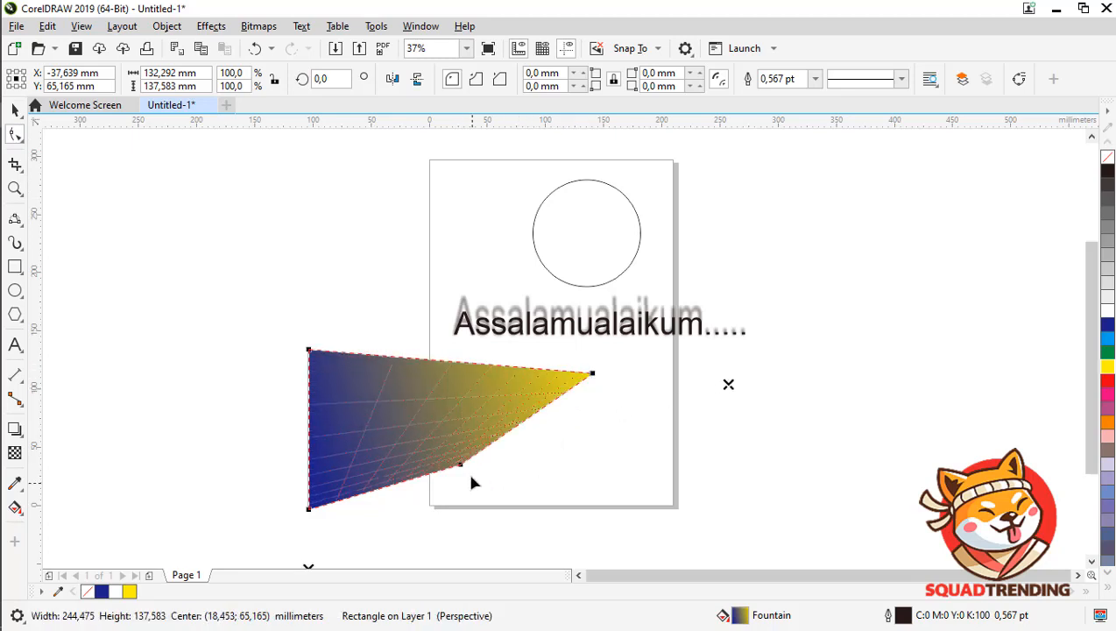
left_click_drag(309, 351, 371, 415)
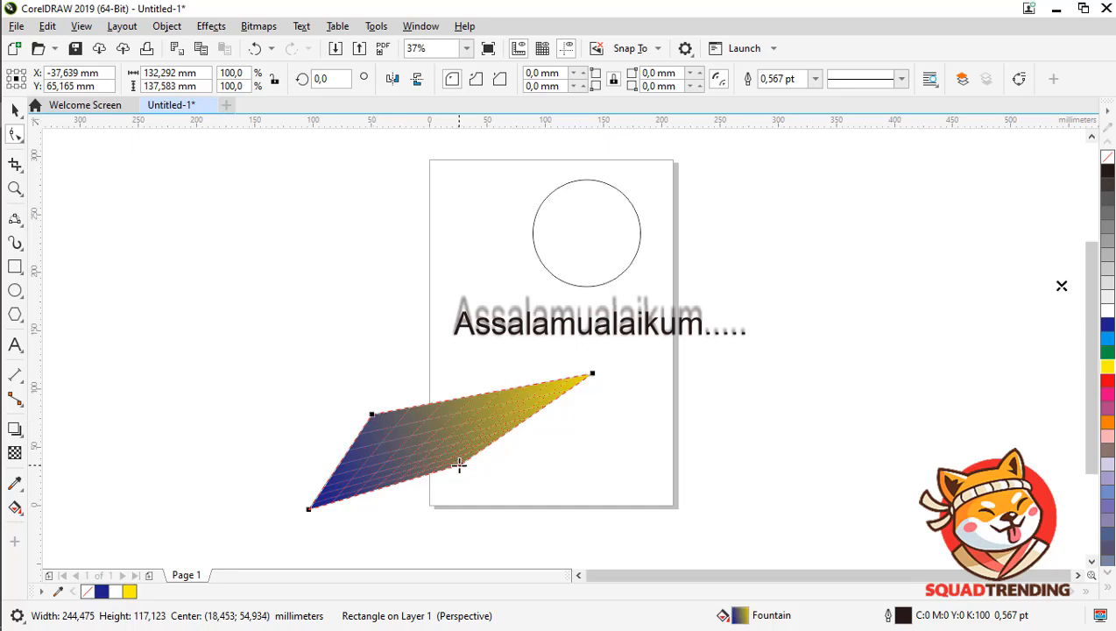
left_click_drag(458, 465, 436, 461)
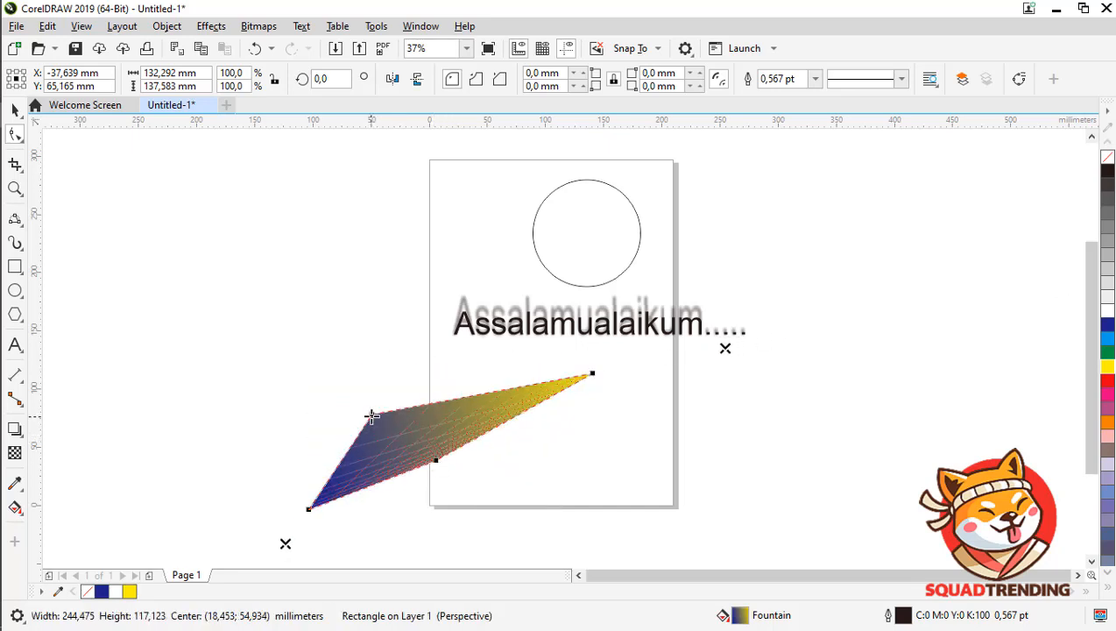
left_click_drag(372, 417, 229, 297)
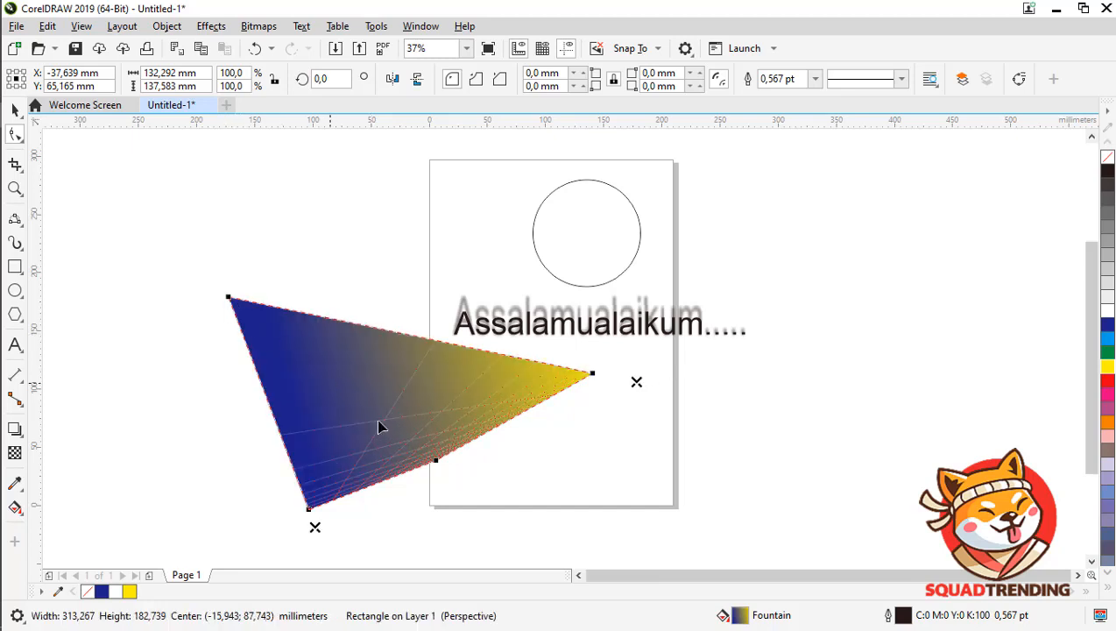
left_click_drag(436, 460, 482, 492)
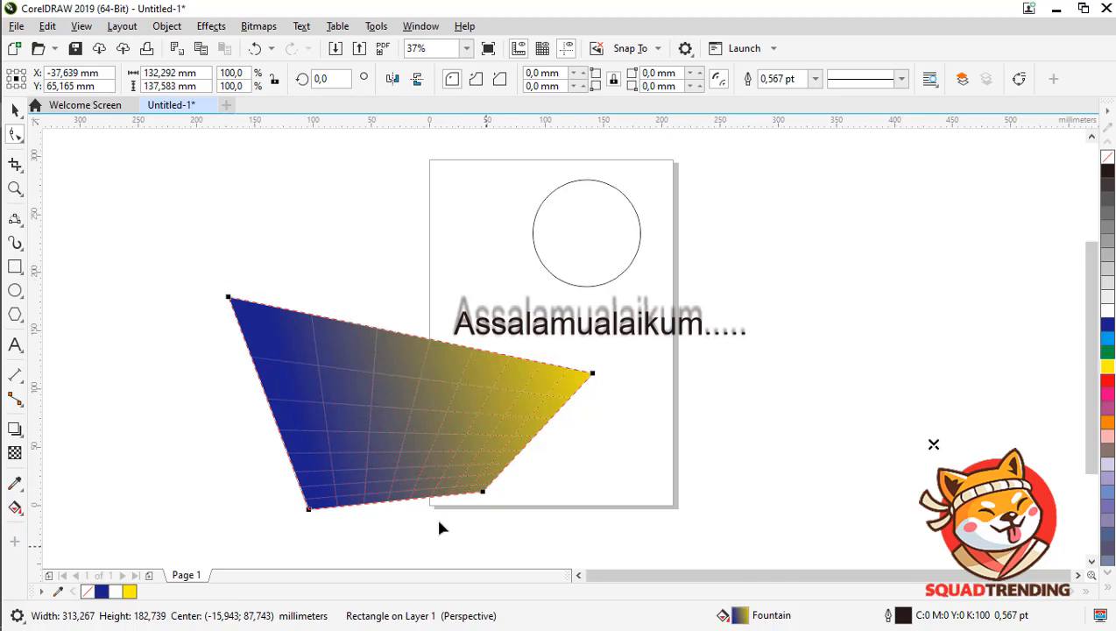
left_click_drag(484, 495, 473, 497)
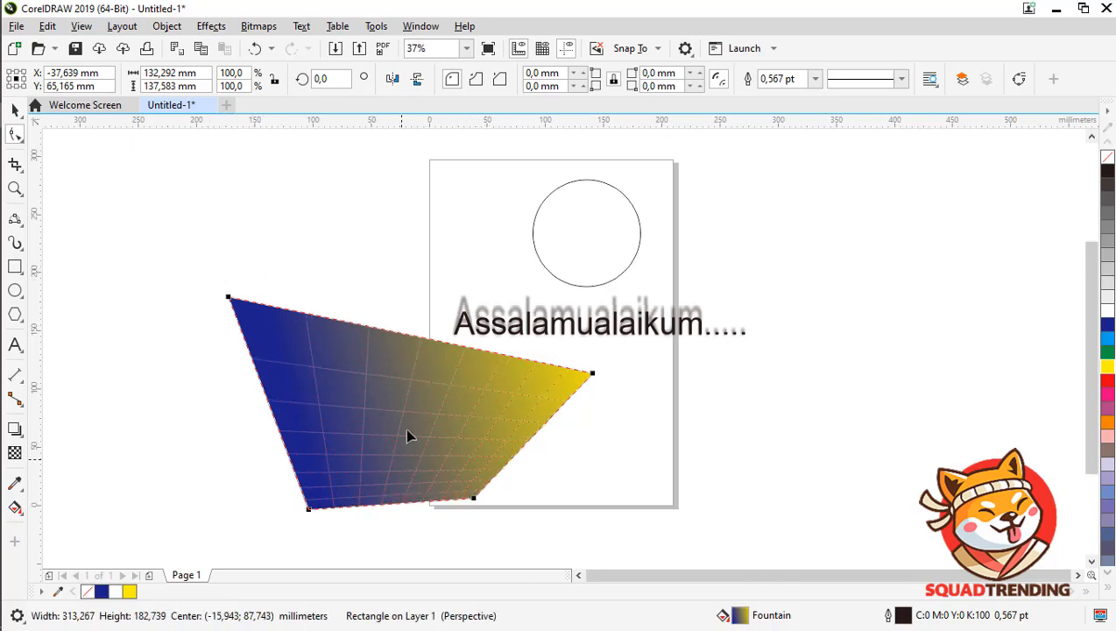
left_click(14, 110)
left_click(303, 302)
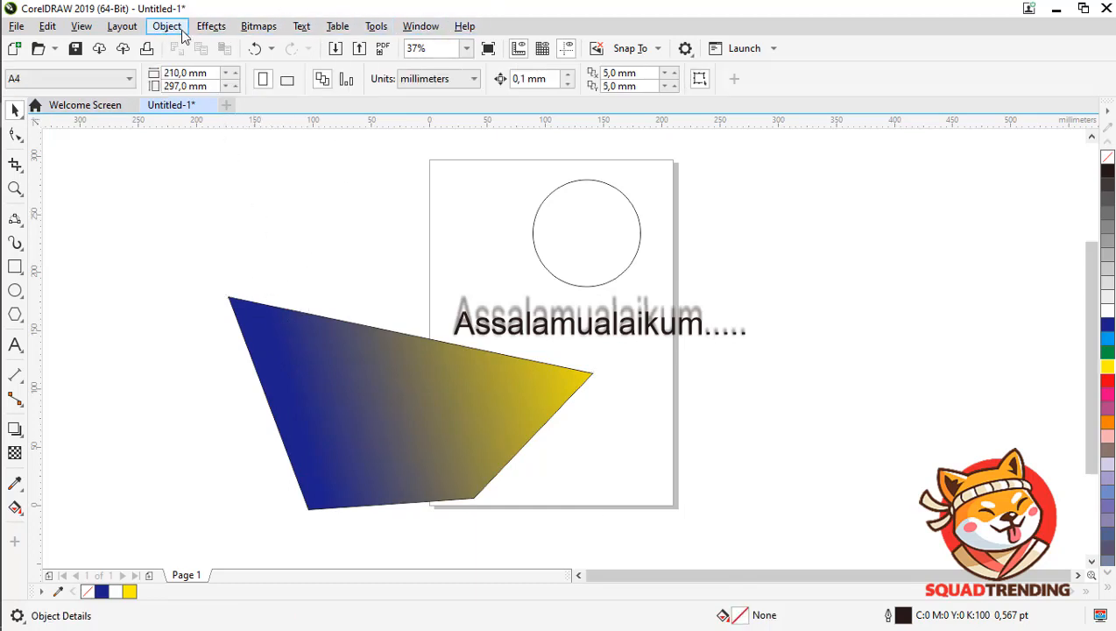
- Move the distorted gradient shape off the page to the lower right and deselect it
left_click(384, 394)
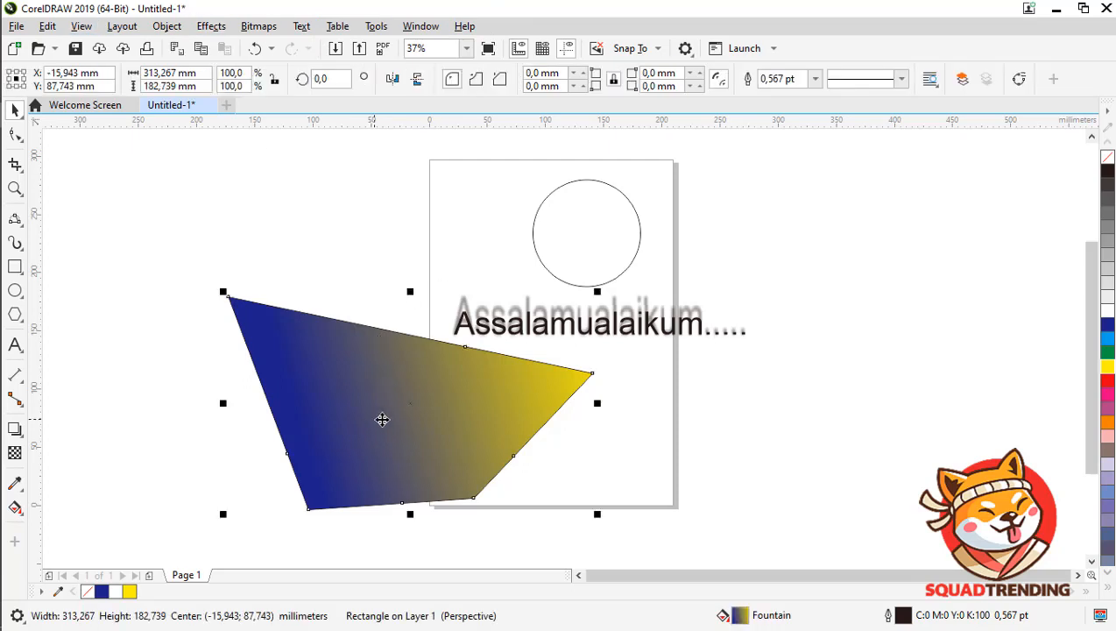
left_click_drag(381, 419, 832, 472)
left_click(145, 259)
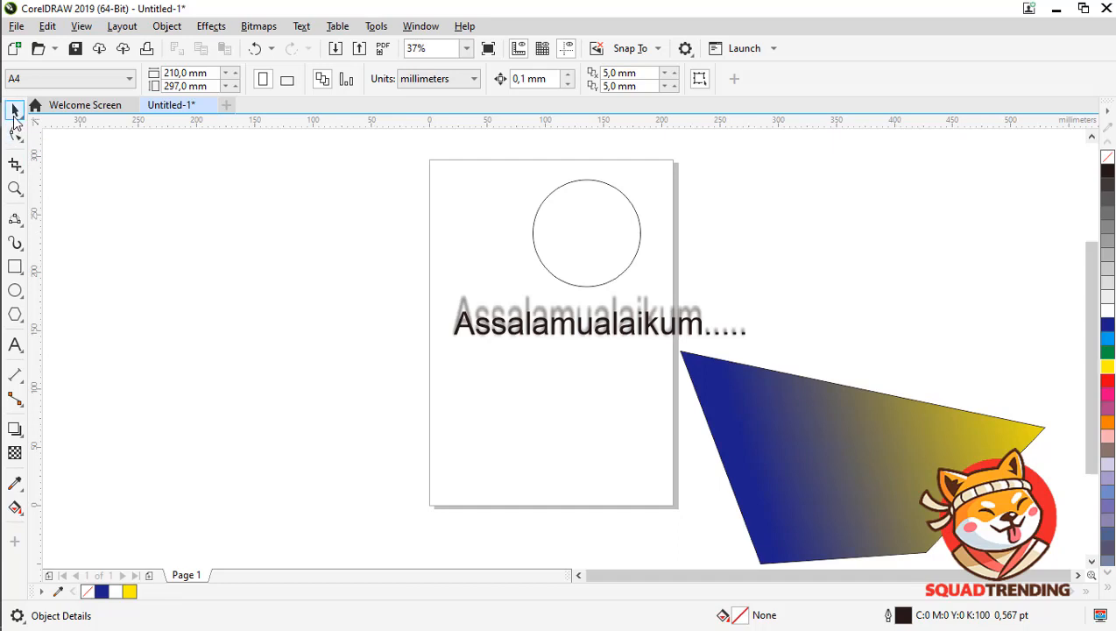
- Draw a rectangle about 110 × 100 mm in the empty area left of the page
left_click(15, 267)
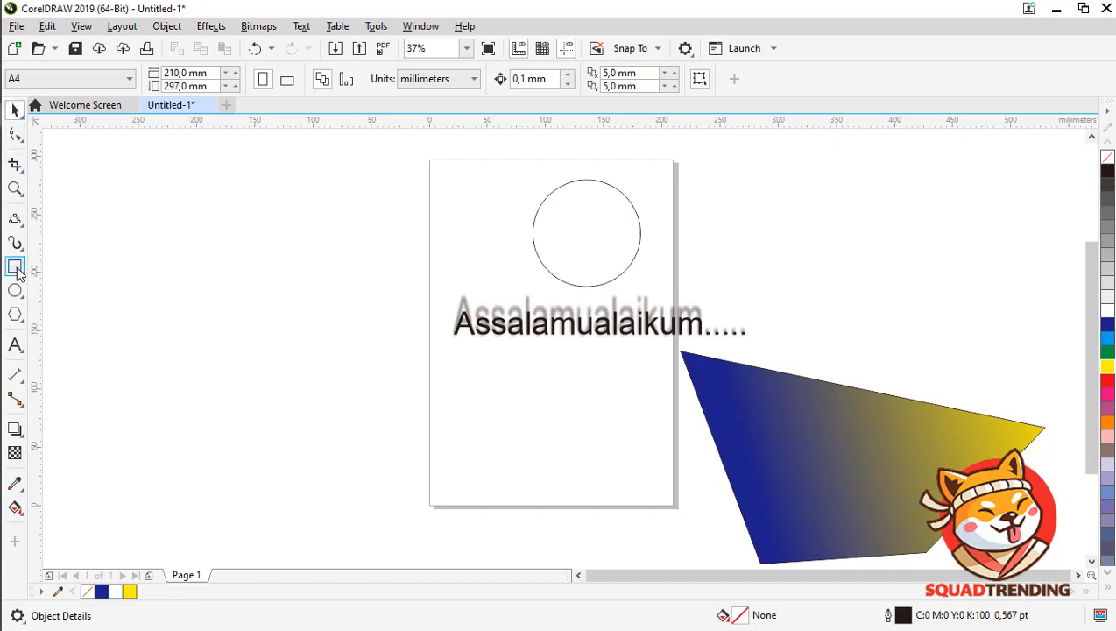
left_click_drag(152, 235, 279, 351)
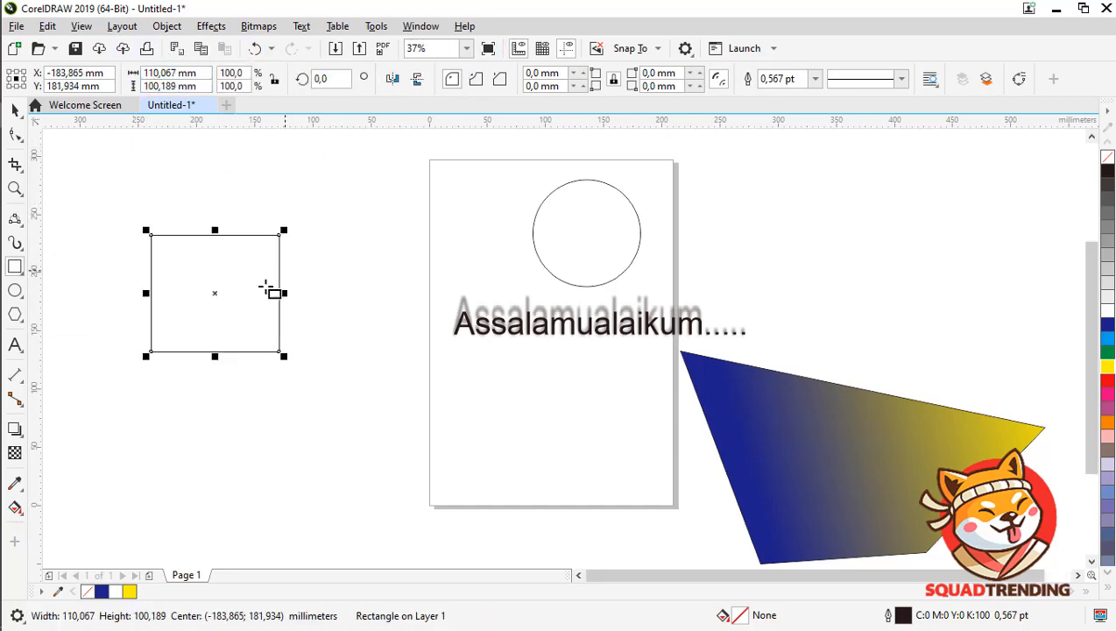
scroll(162, 277, "up", 2)
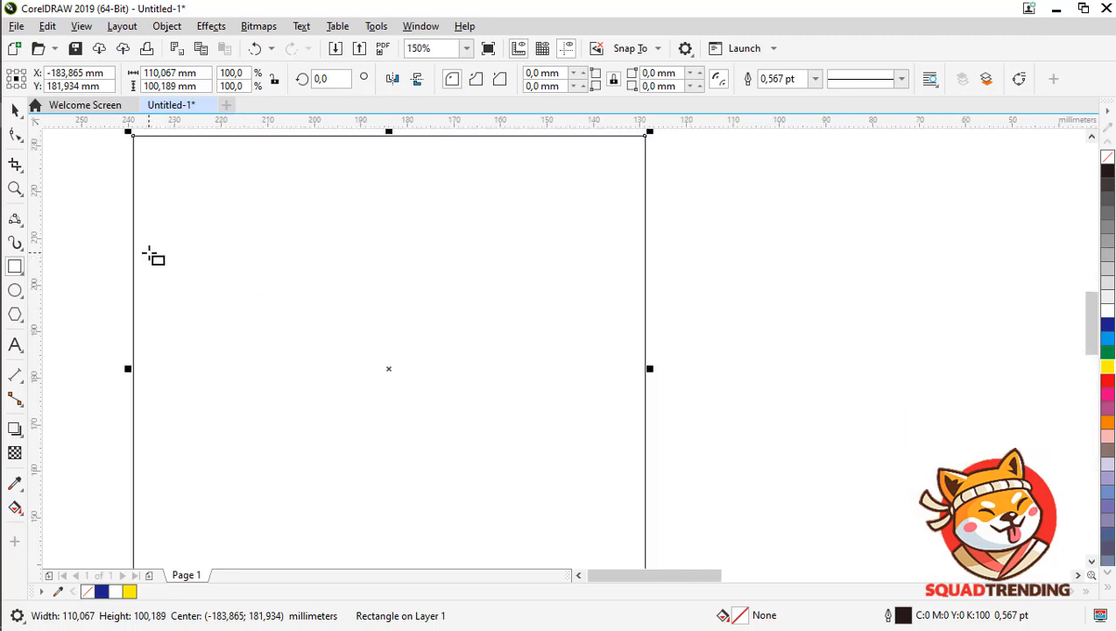
scroll(149, 254, "down", 1)
scroll(95, 257, "up", 1)
scroll(254, 196, "down", 1)
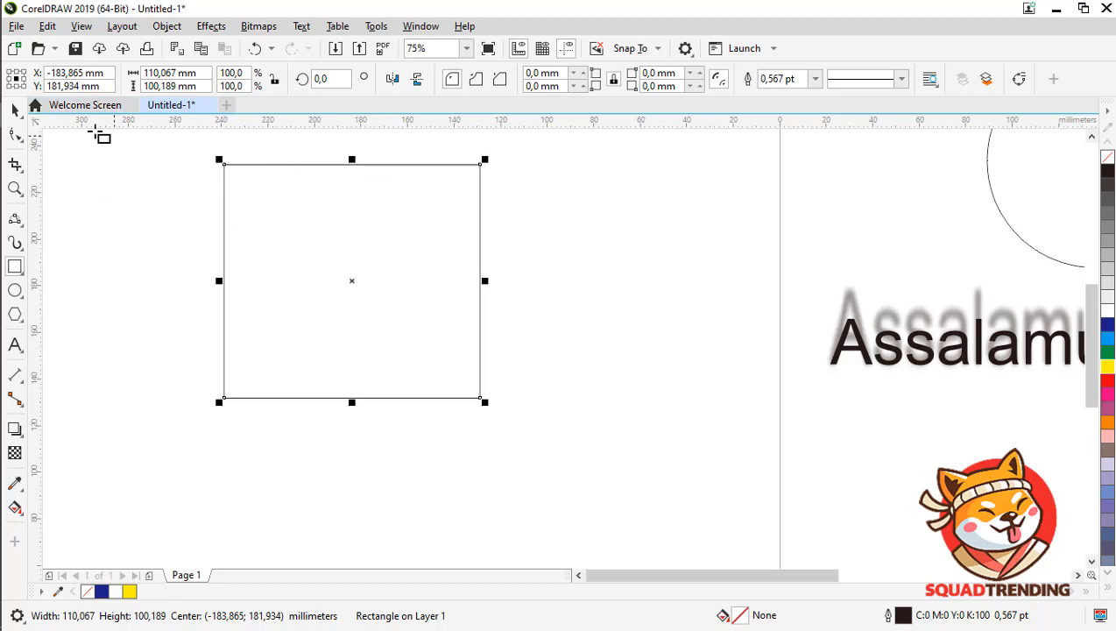
- Chamfer all four corners of the empty rectangle with the Shape tool, adjusting the corner size to about 10.9 mm
left_click(14, 110)
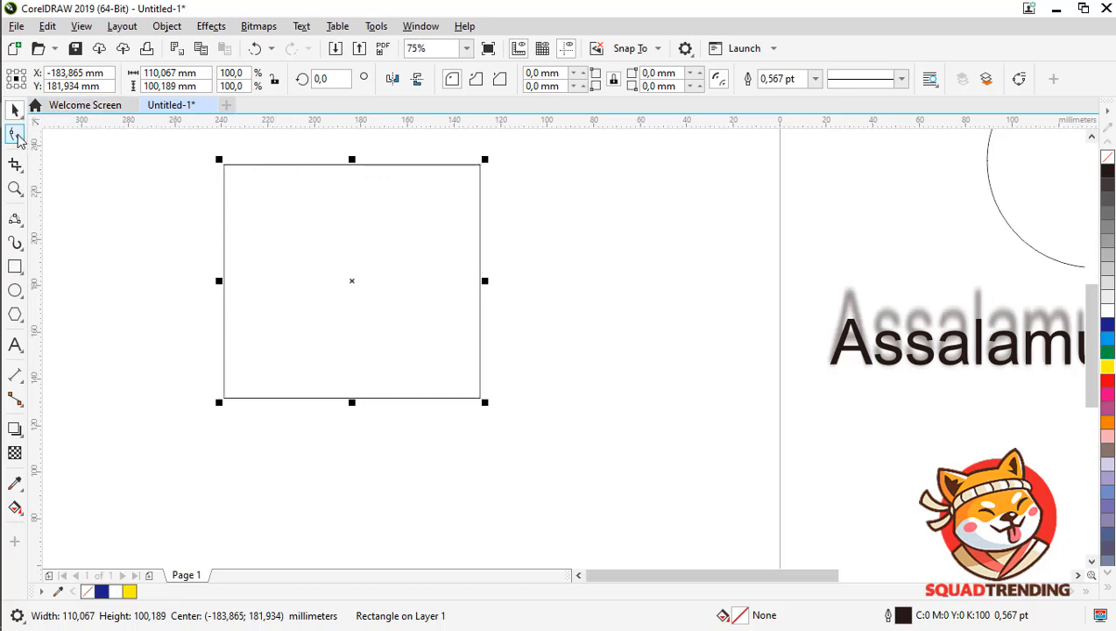
left_click(15, 135)
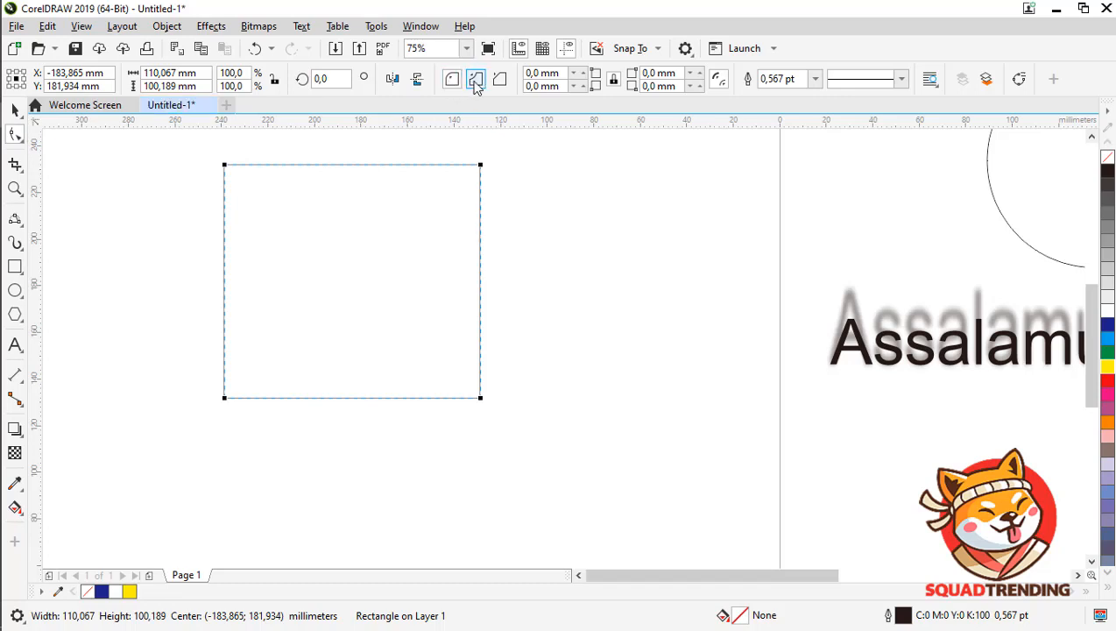
left_click(496, 84)
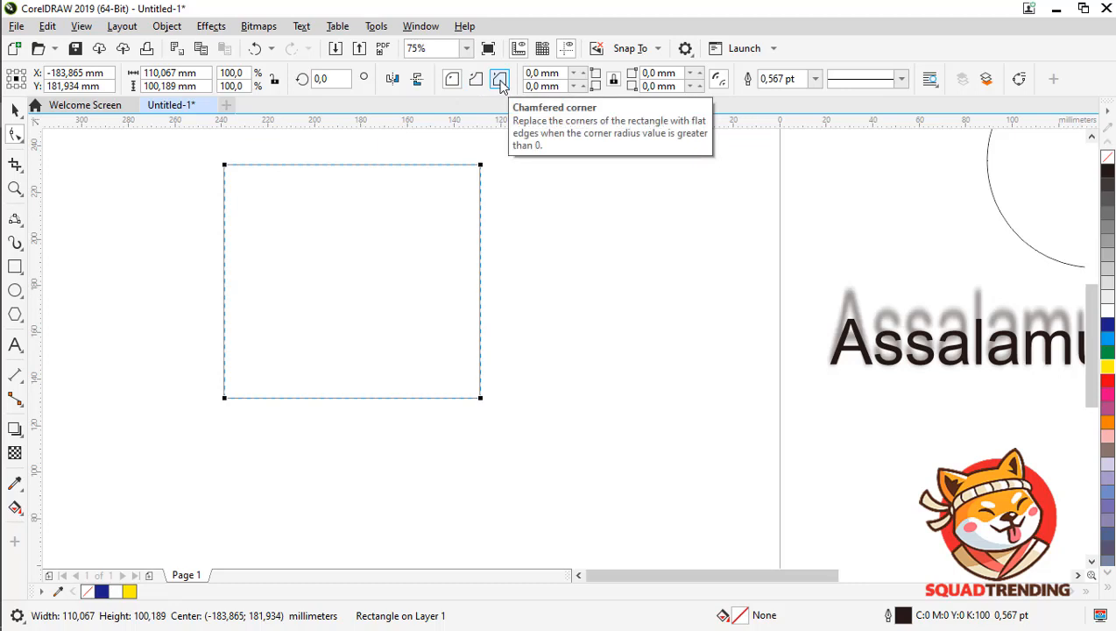
left_click(502, 85)
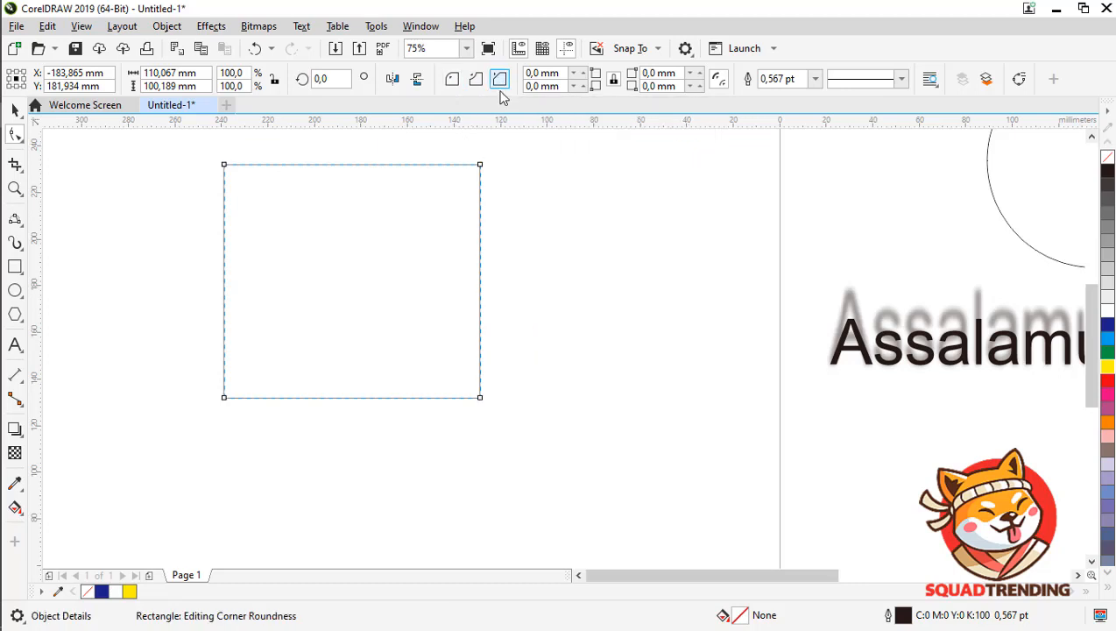
left_click_drag(480, 169, 481, 210)
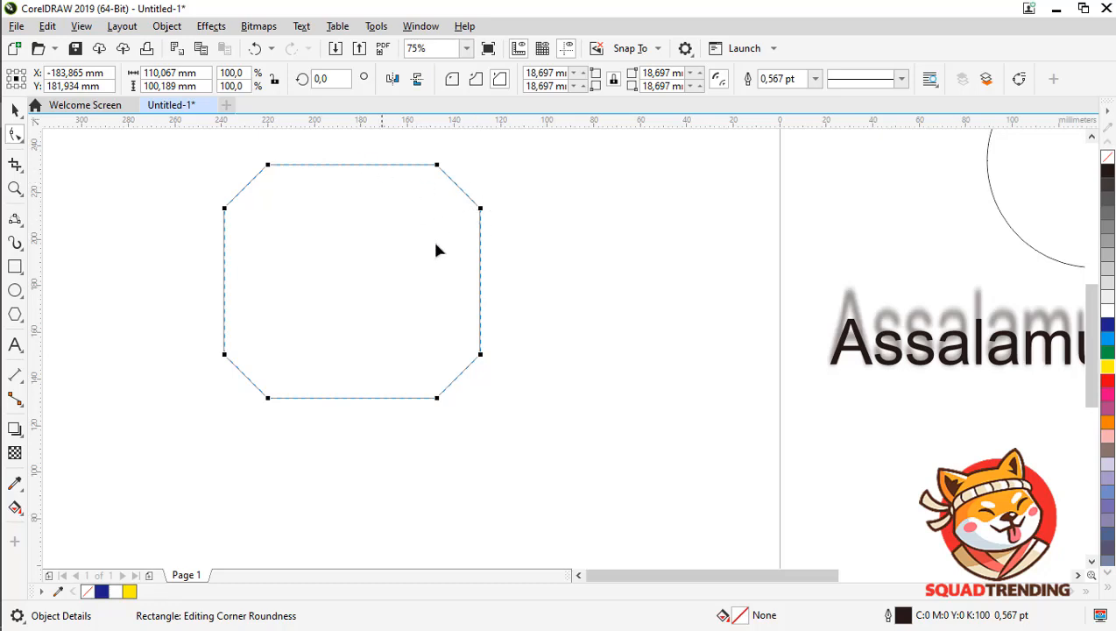
left_click_drag(481, 206, 480, 189)
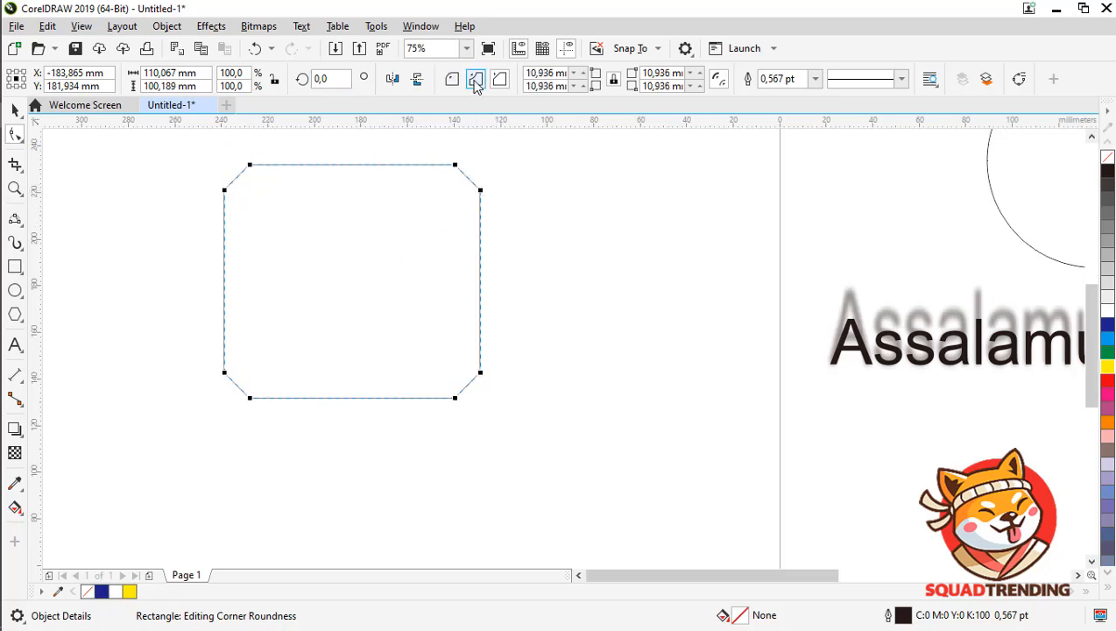
- Try scalloped corners on the rectangle, and finish with round corners of about 6.25 mm radius
left_click(474, 80)
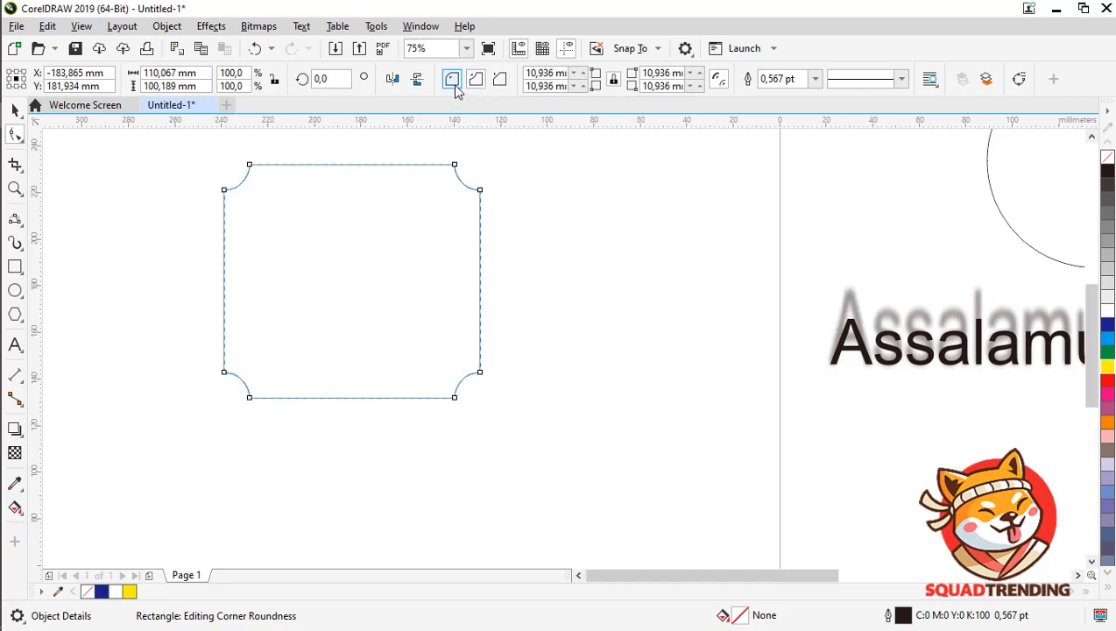
left_click(454, 84)
left_click_drag(481, 194, 481, 181)
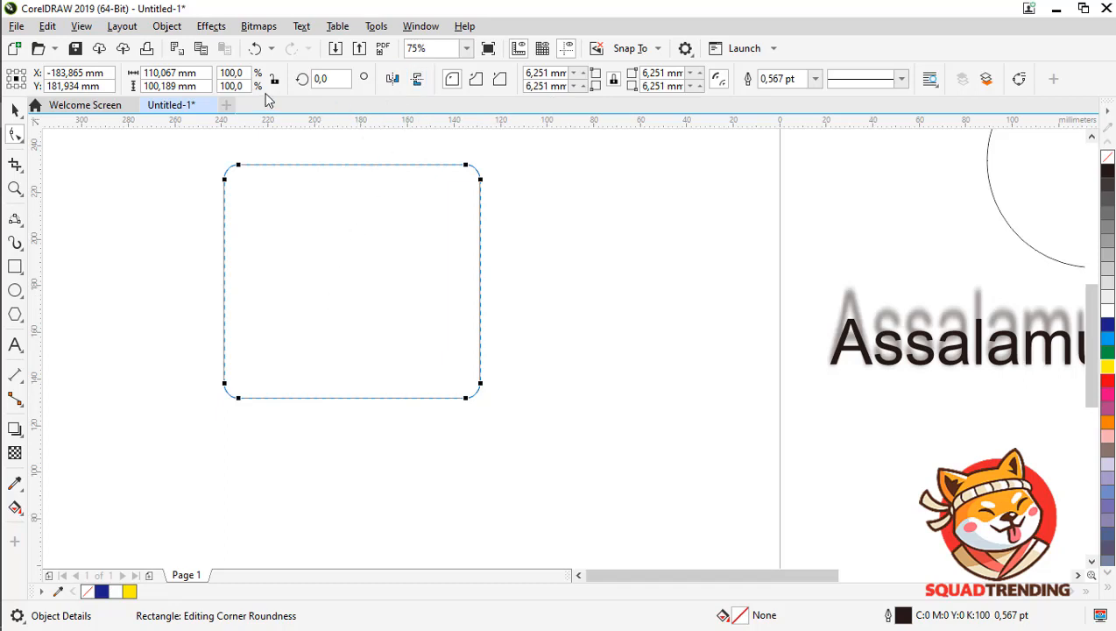
- Fill the rounded rectangle with a linear fountain fill from black at the lower left to yellow at the upper right
left_click(16, 507)
left_click_drag(240, 311, 479, 179)
left_click_drag(240, 311, 223, 344)
left_click(479, 179)
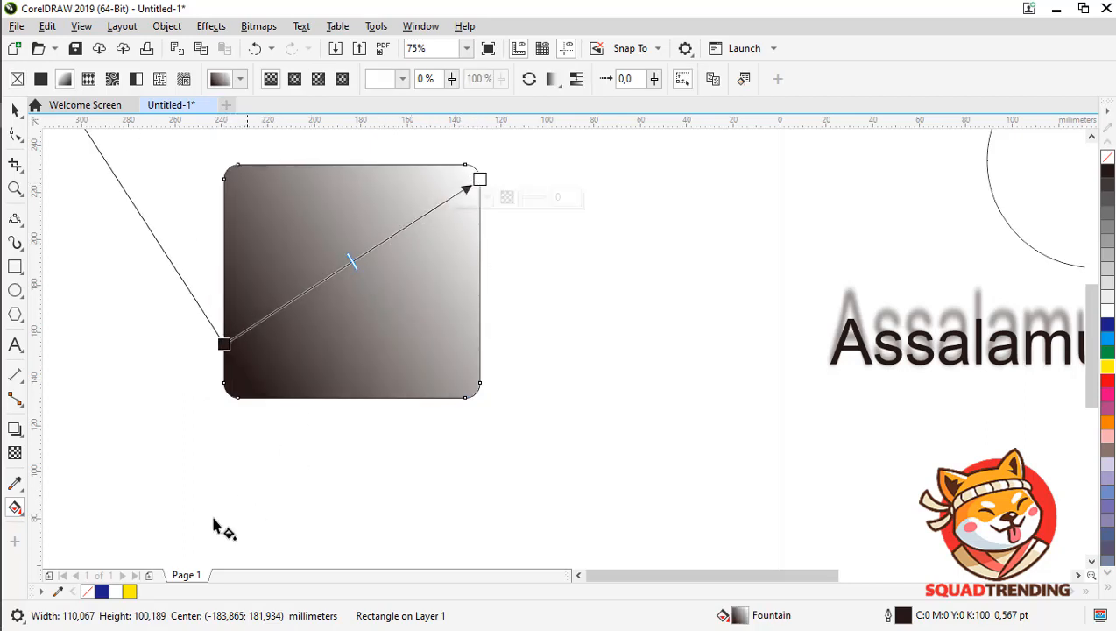
left_click(130, 591)
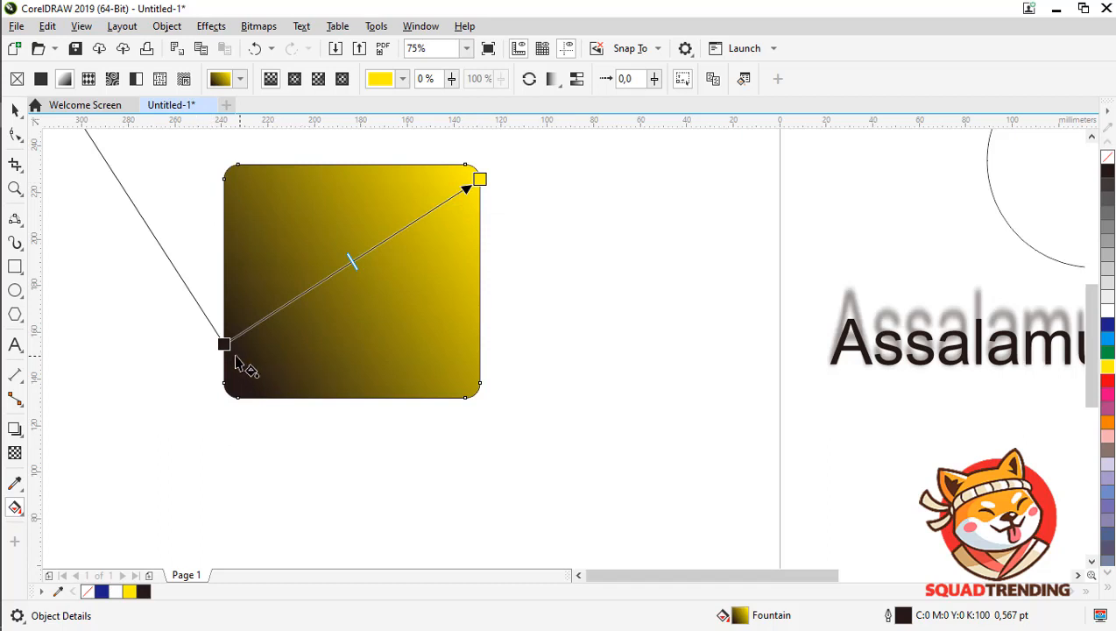
left_click_drag(226, 342, 274, 356)
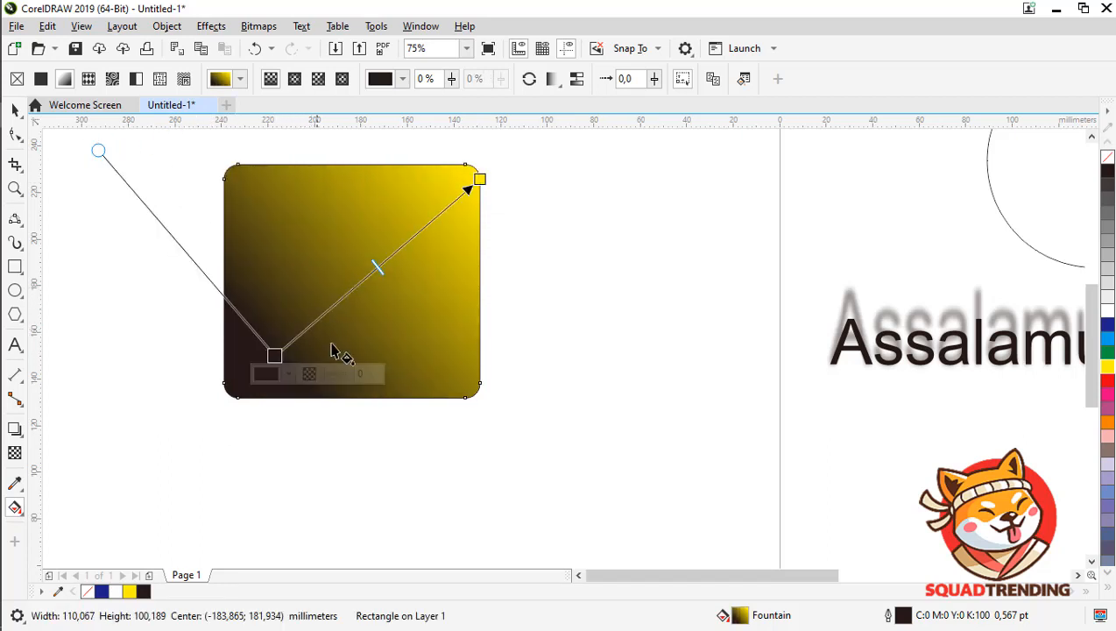
- Mirror the gradient rectangle horizontally and vertically
left_click(16, 110)
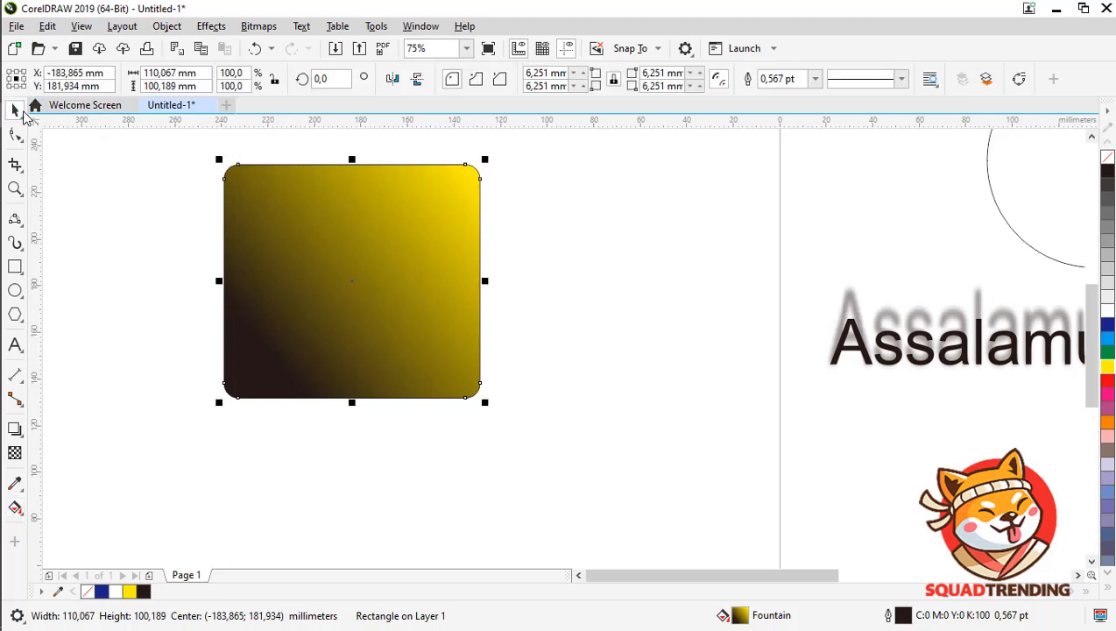
left_click(394, 79)
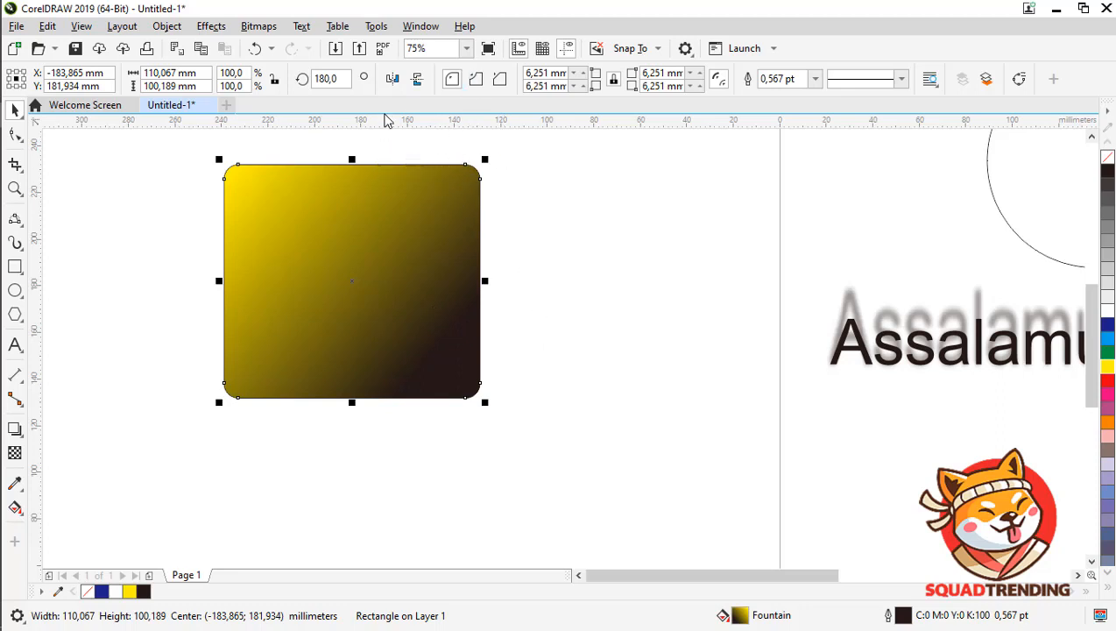
left_click(412, 83)
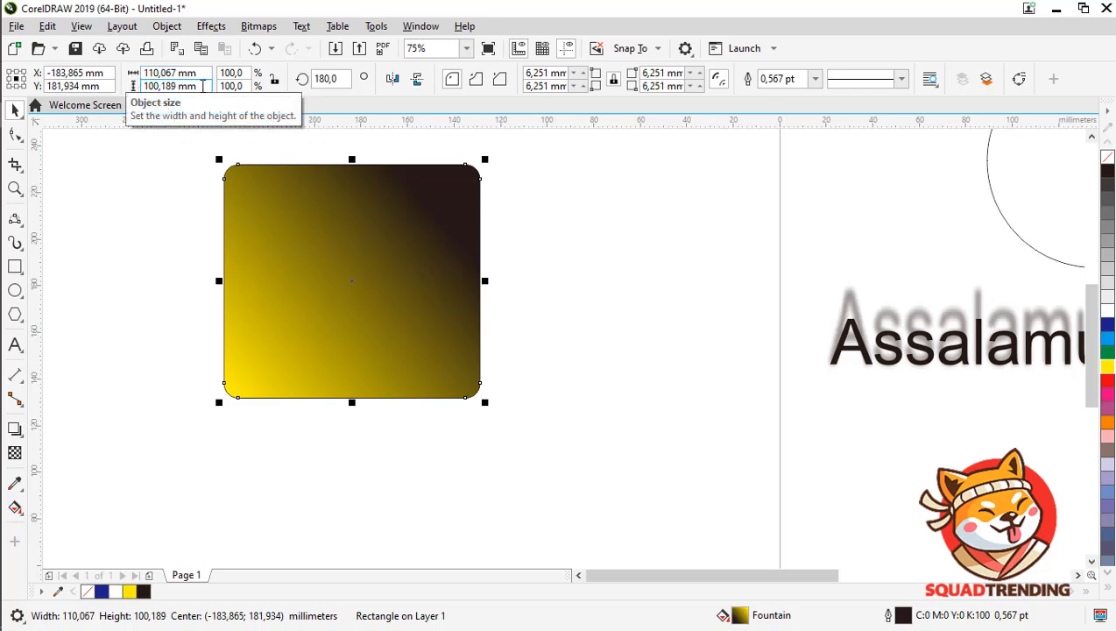
- Make the gradient rectangle square by copying its height into its width, 100,189 mm
left_click_drag(202, 86, 129, 86)
key("ctrl+c")
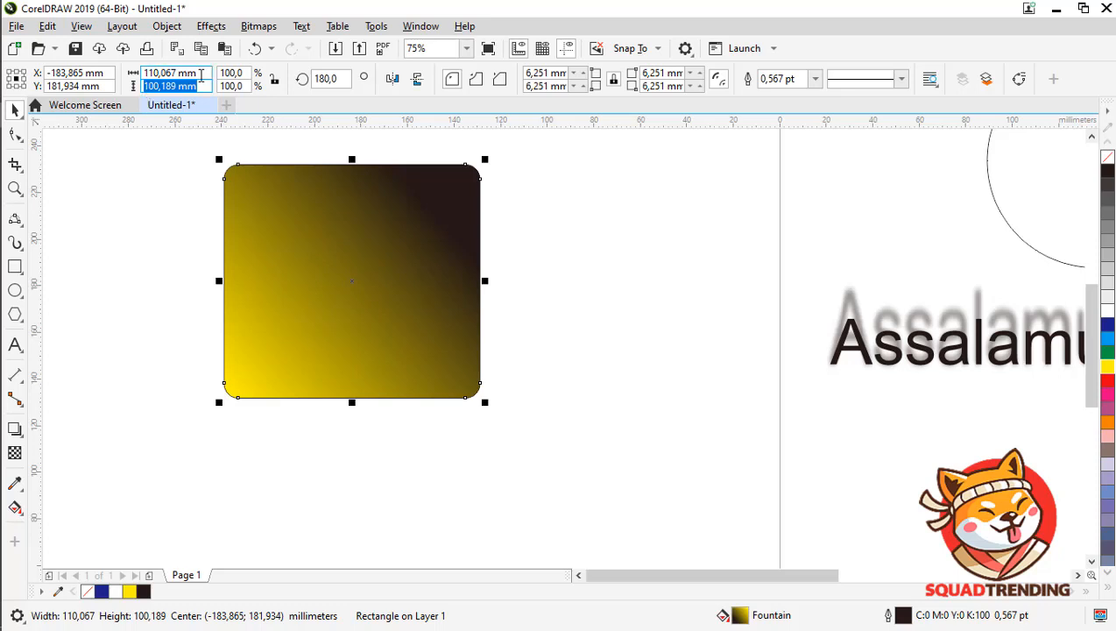
left_click(144, 74)
key("ctrl+v")
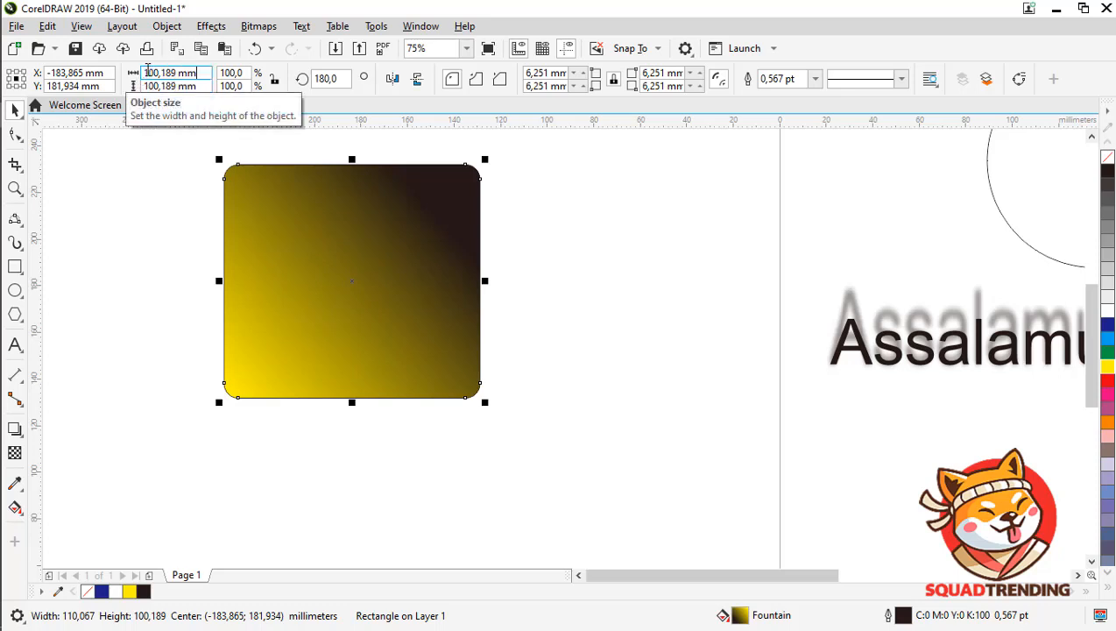
key("Return")
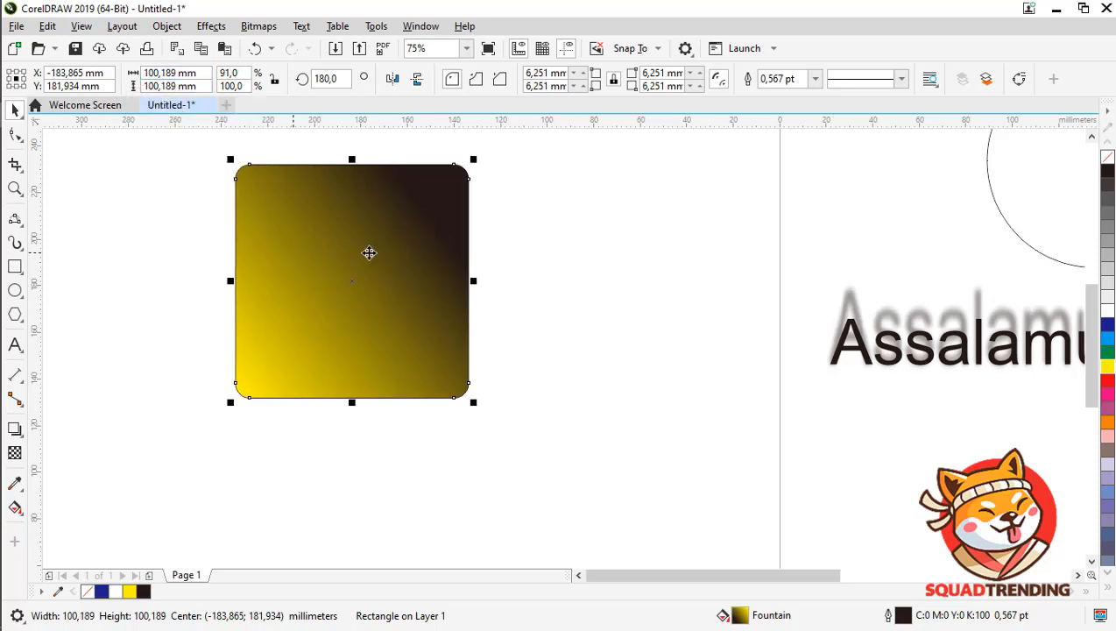
- Move the gradient square's centre down to about X -182 mm, Y 166 mm
left_click_drag(369, 252, 373, 290)
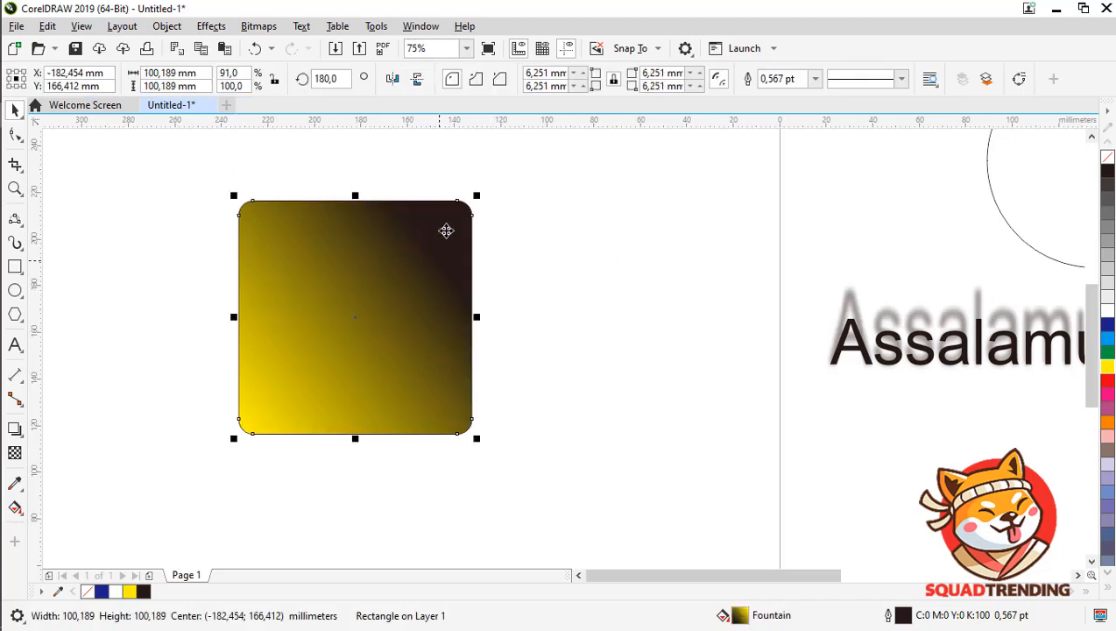
left_click(203, 230)
left_click(282, 227)
- Convert the circle on the page to an arc and a pie, and restore it to a full ellipse
left_click(14, 290)
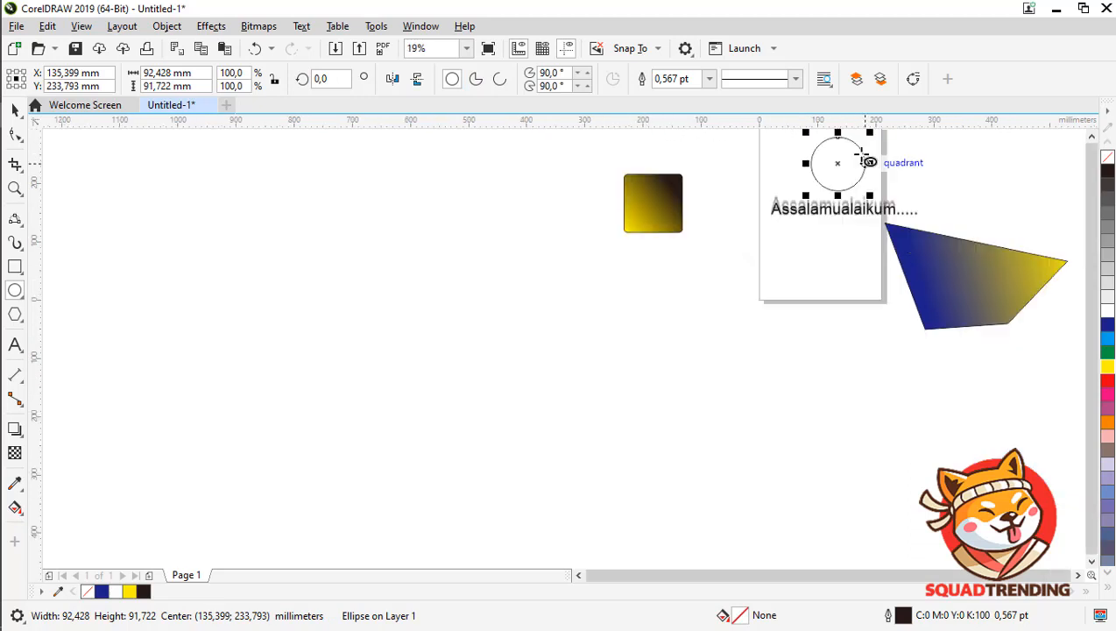
scroll(867, 158, "down", 1)
scroll(872, 138, "up", 2)
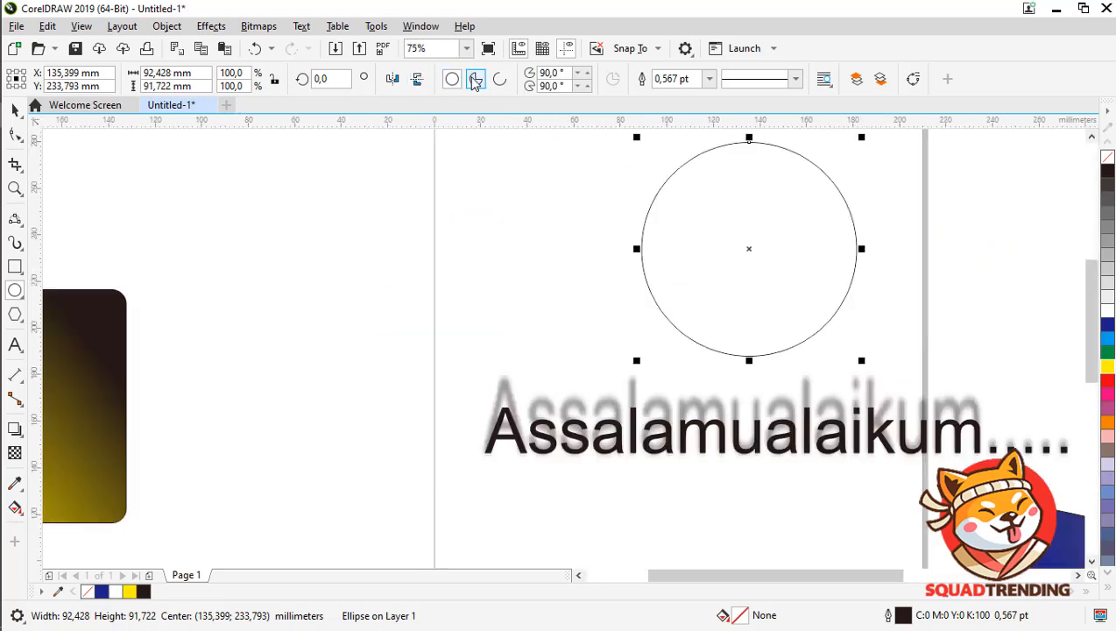
left_click(500, 81)
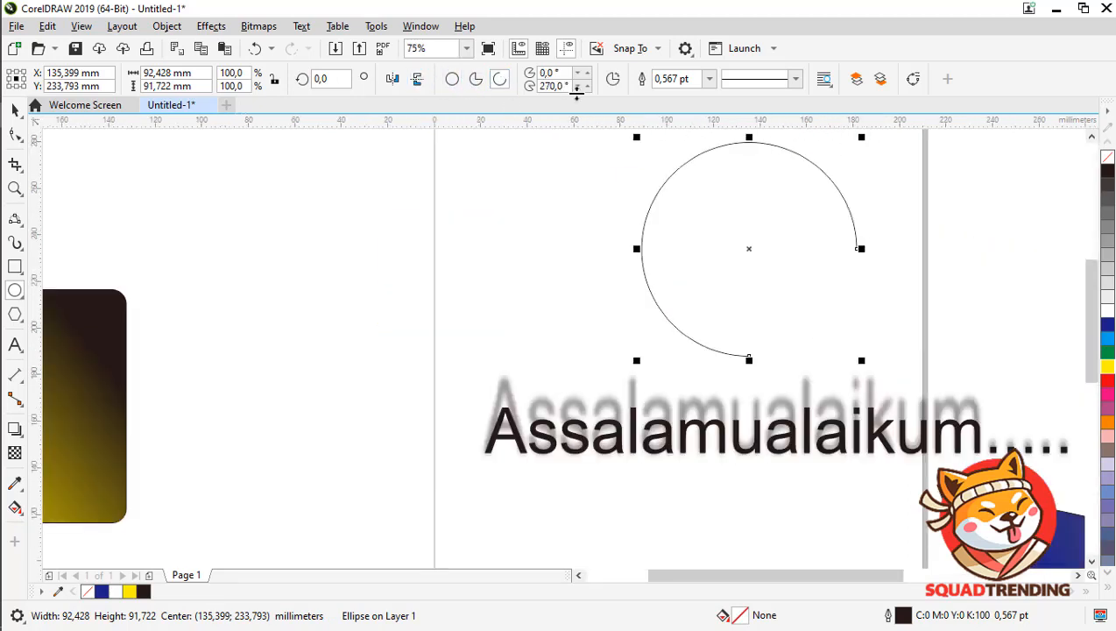
left_click(478, 80)
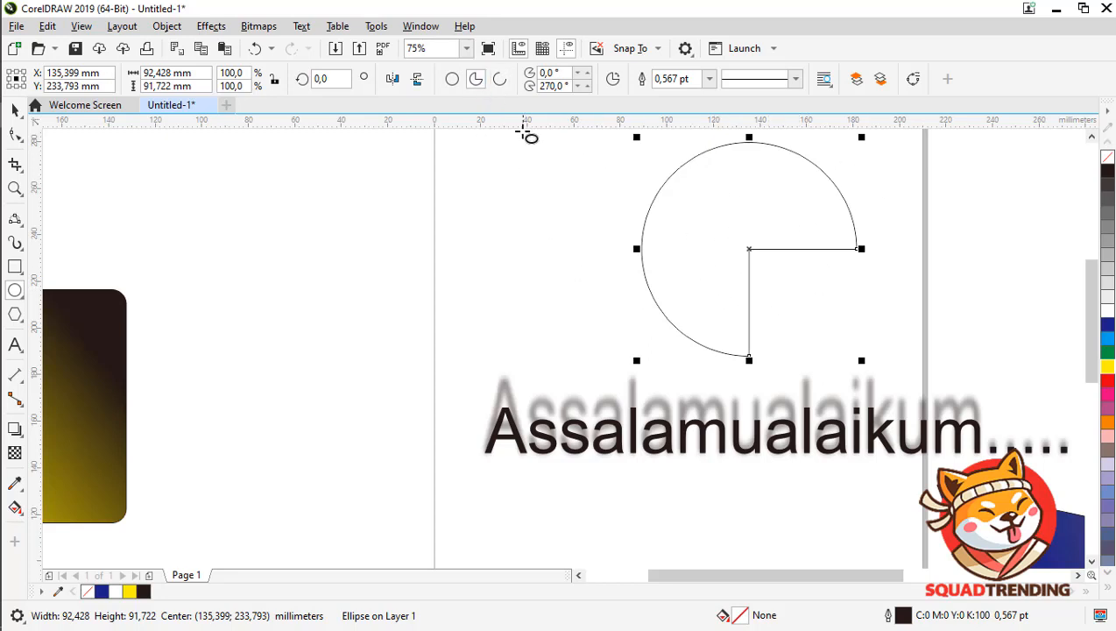
left_click(450, 80)
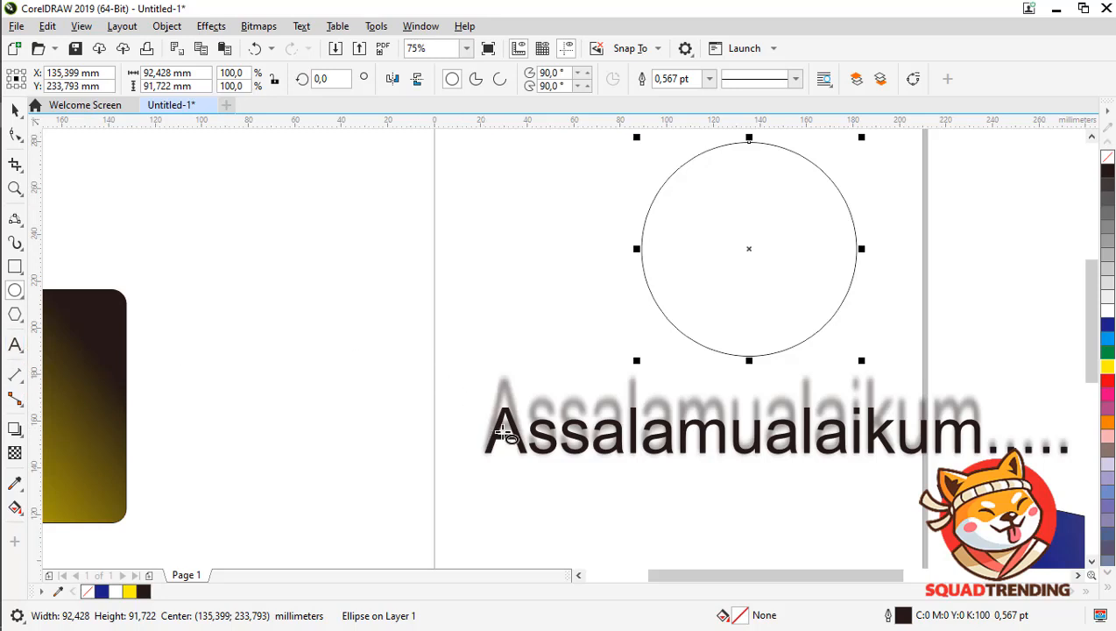
- Move the shadowed "Assalamualaikum....." text off the page above the gradient square, centred at about X -146 mm, Y 302 mm
left_click(15, 110)
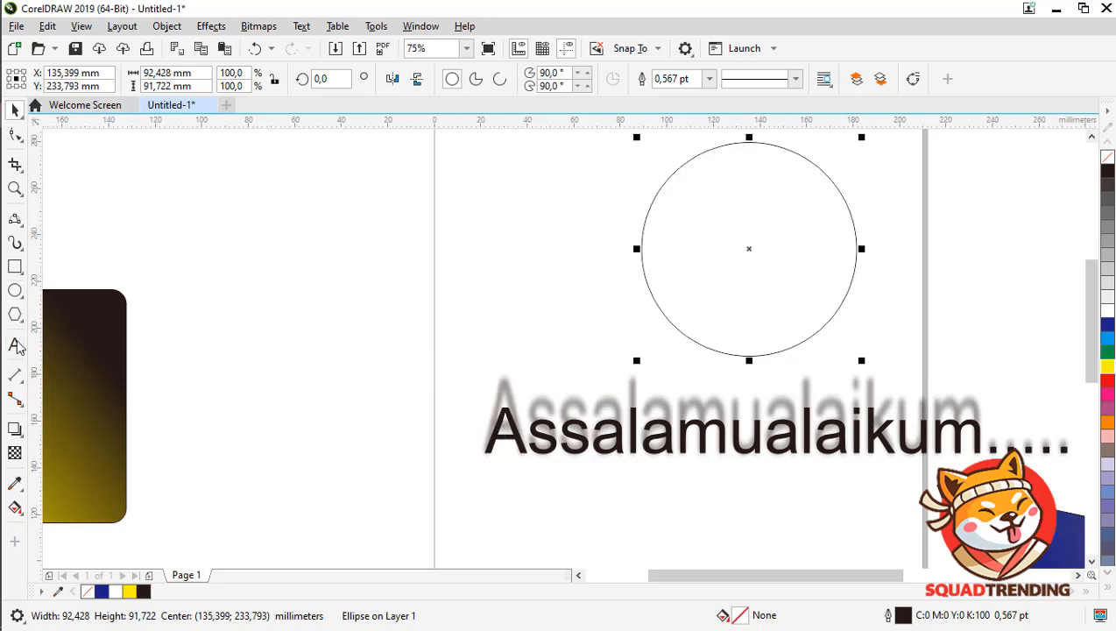
left_click(520, 442)
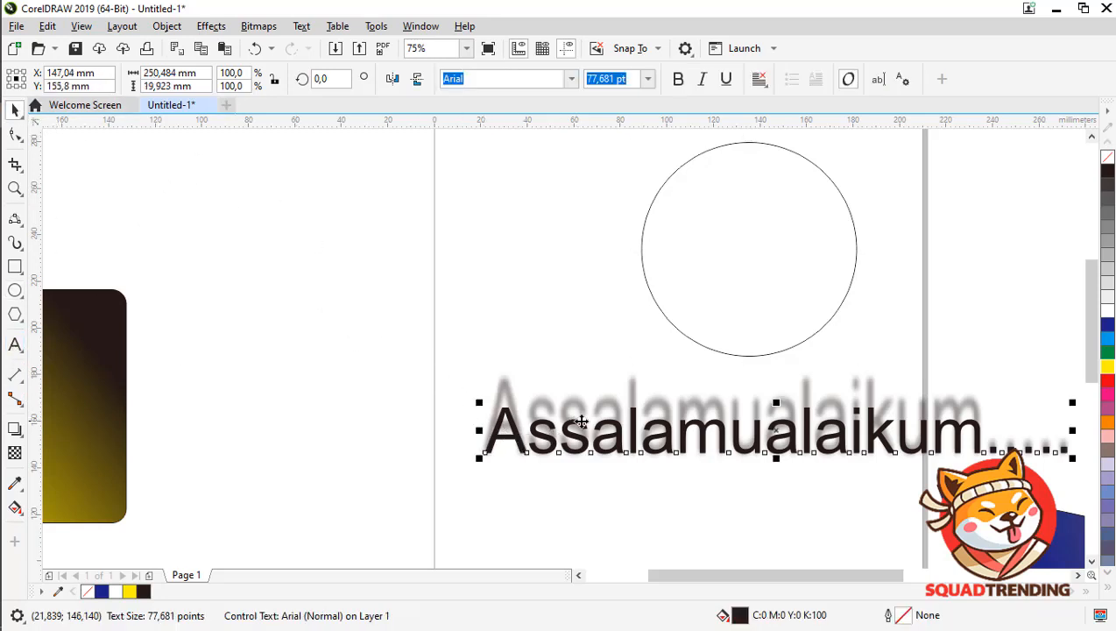
scroll(585, 423, "down", 1)
left_click_drag(586, 424, 473, 457)
scroll(467, 464, "up", 1)
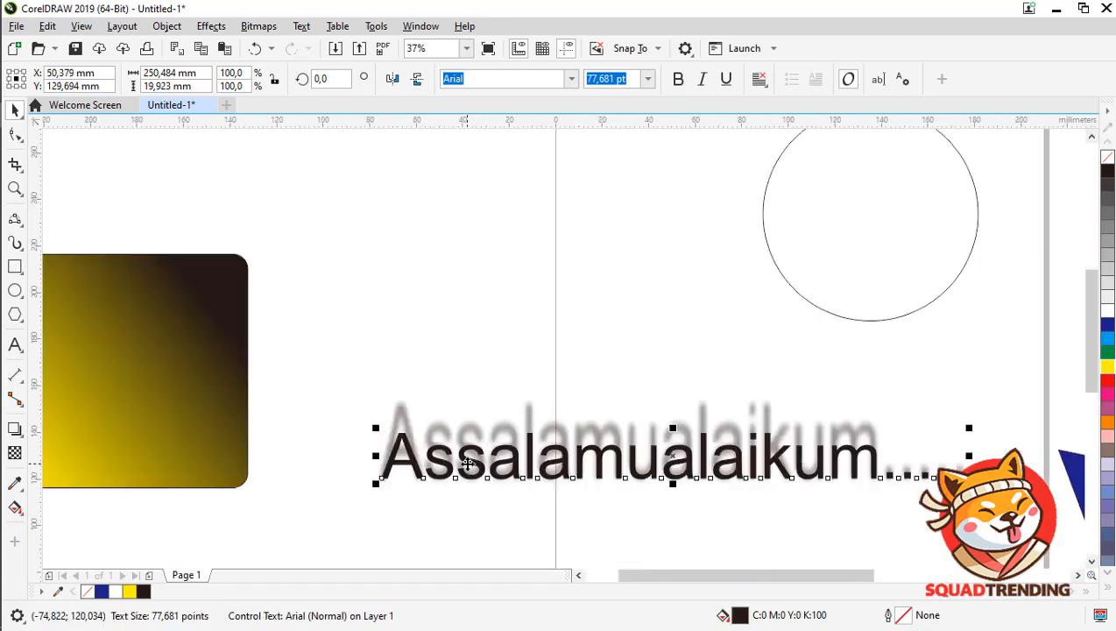
scroll(468, 463, "down", 1)
left_click_drag(464, 419, 232, 219)
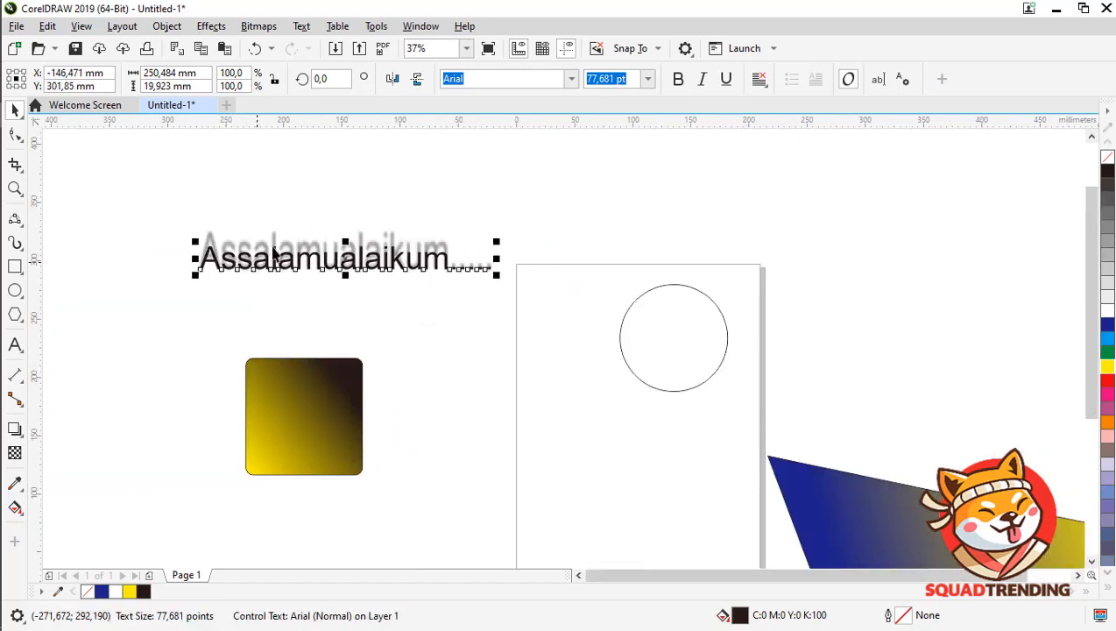
- Set the "Assalamualaikum....." text to 48 pt in the BengasiBold font
scroll(249, 217, "up", 2)
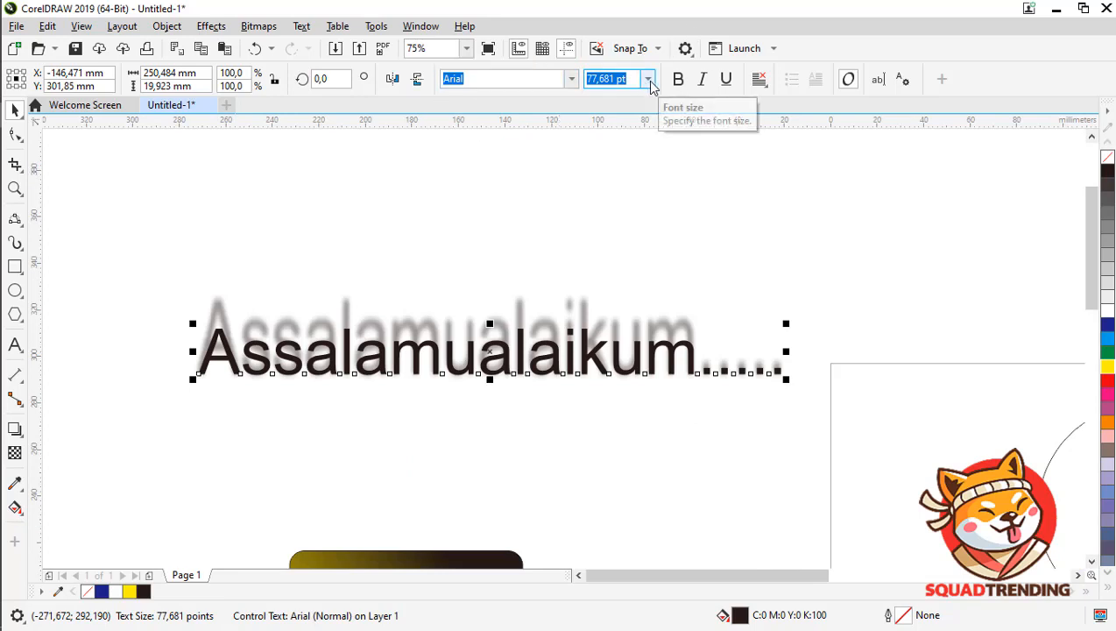
left_click(649, 80)
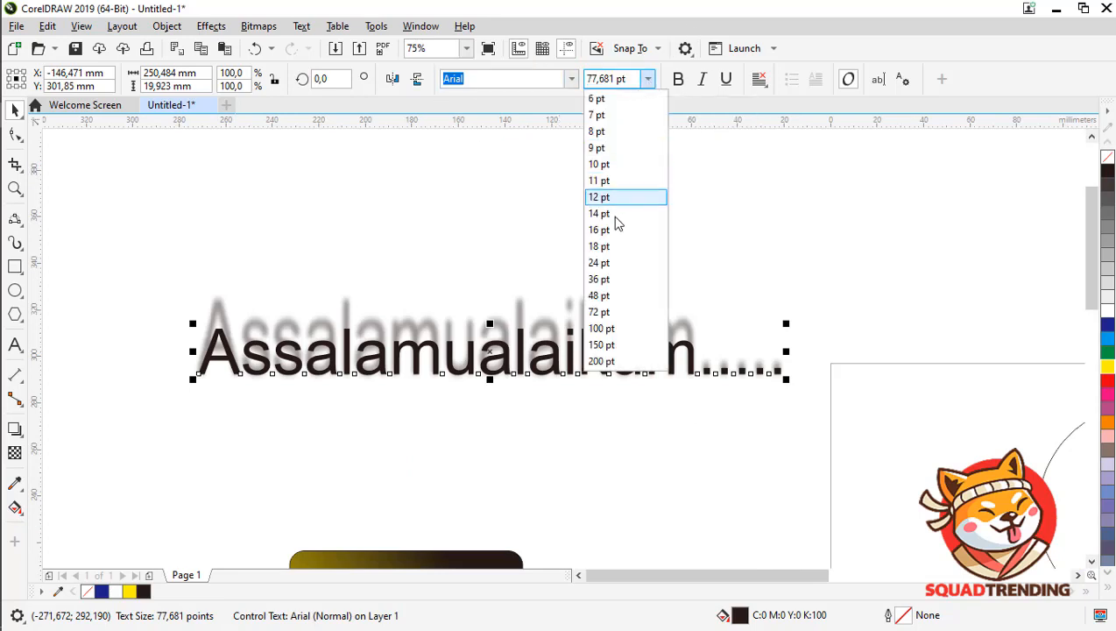
left_click(613, 300)
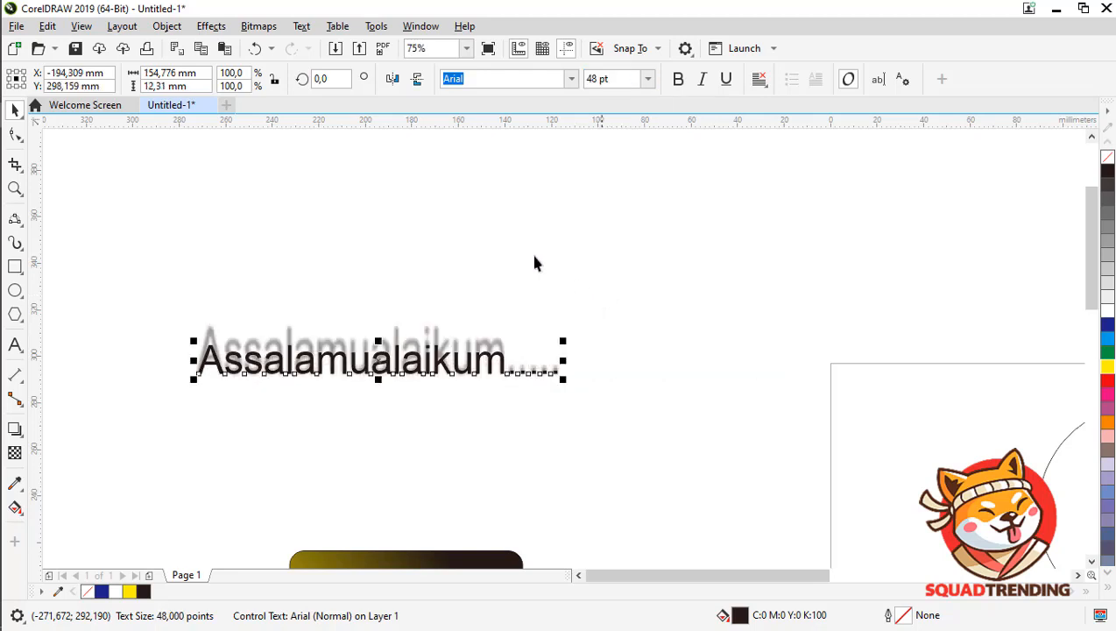
left_click(571, 80)
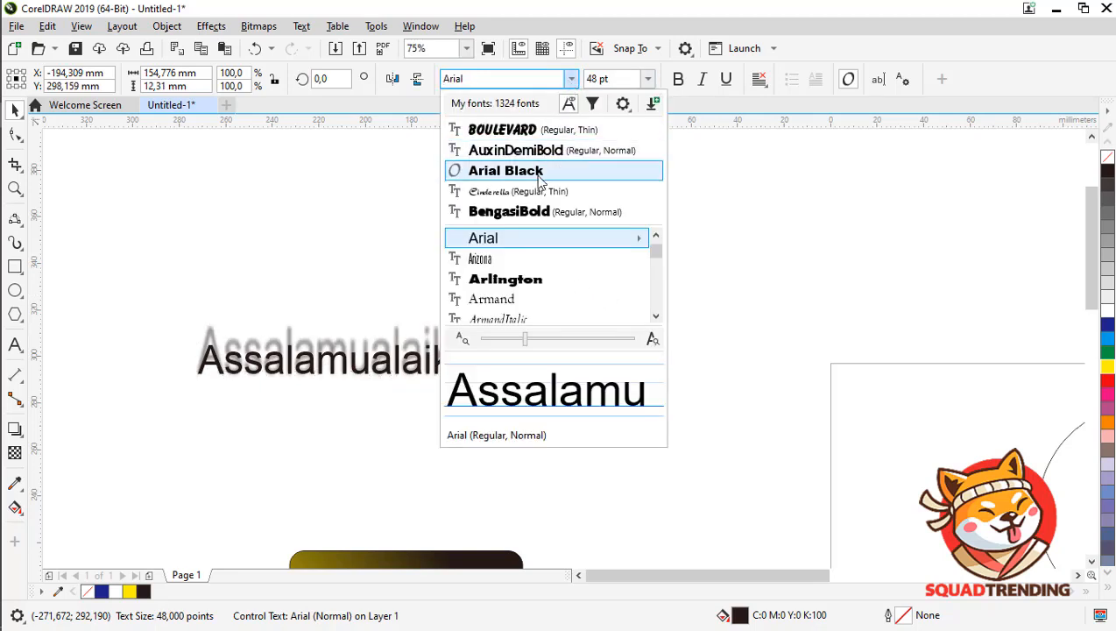
left_click(531, 213)
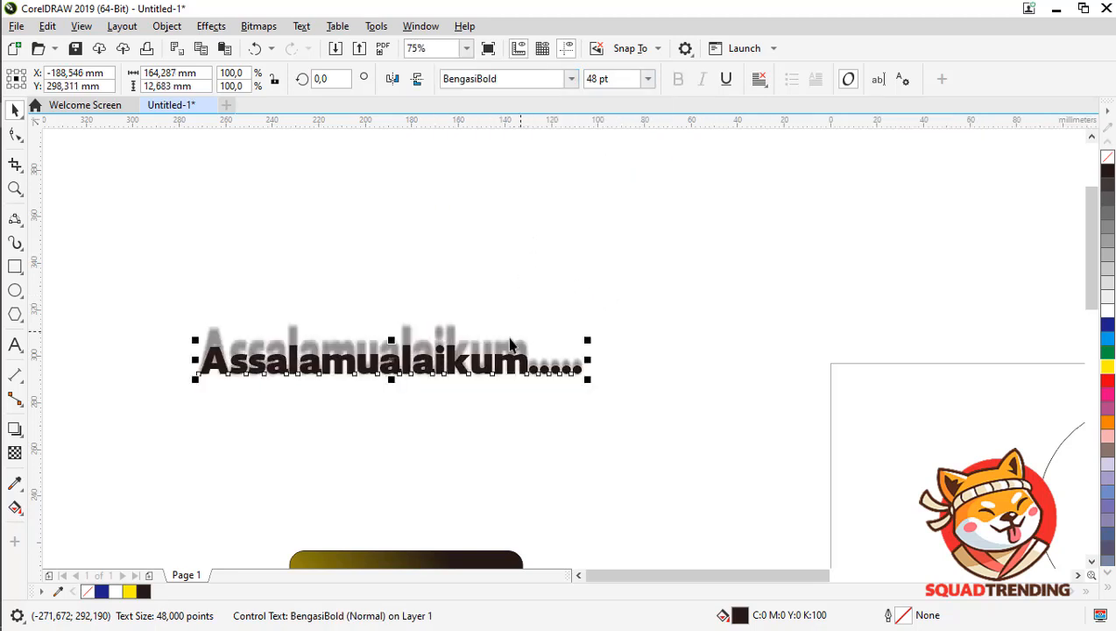
- Move the text's centre to about X -187 mm, Y 288 mm, and turn its underline on and off again
left_click_drag(384, 358, 388, 382)
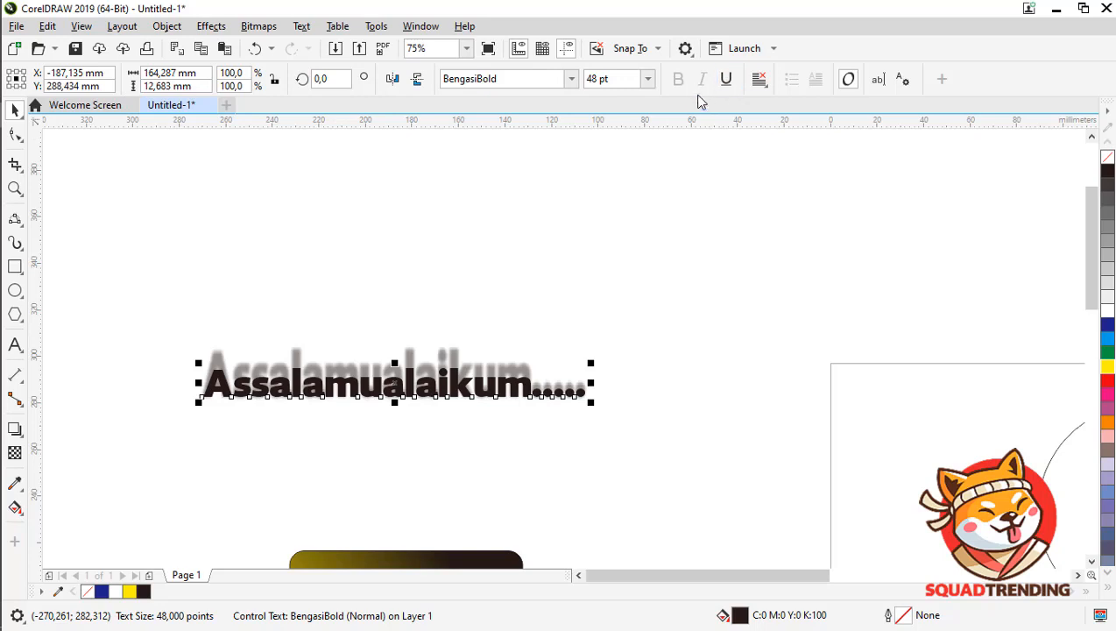
left_click(725, 80)
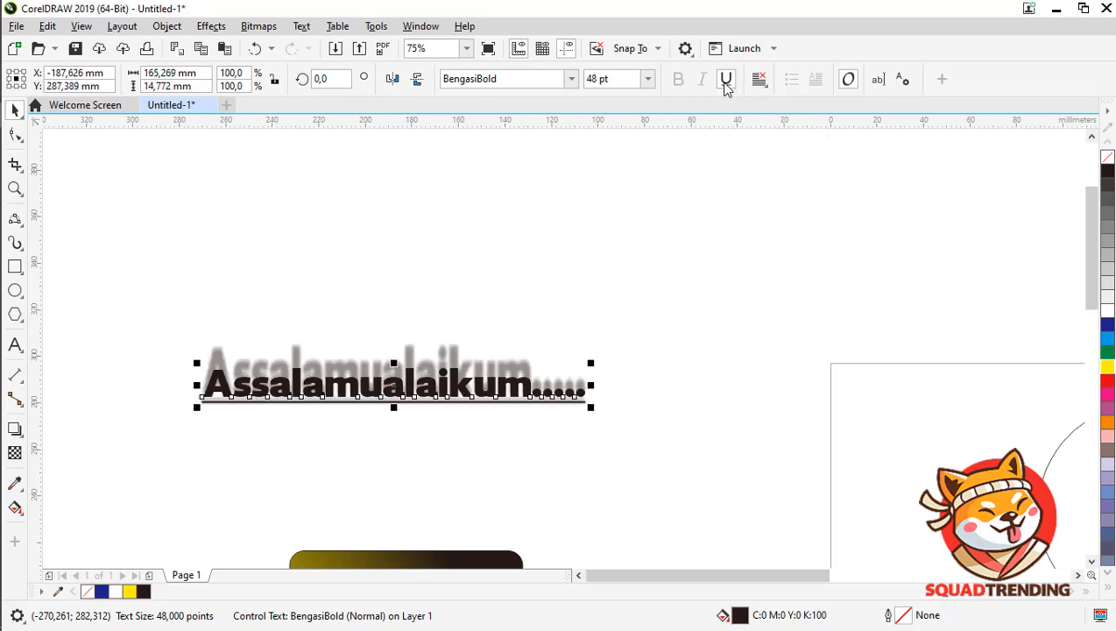
left_click(726, 81)
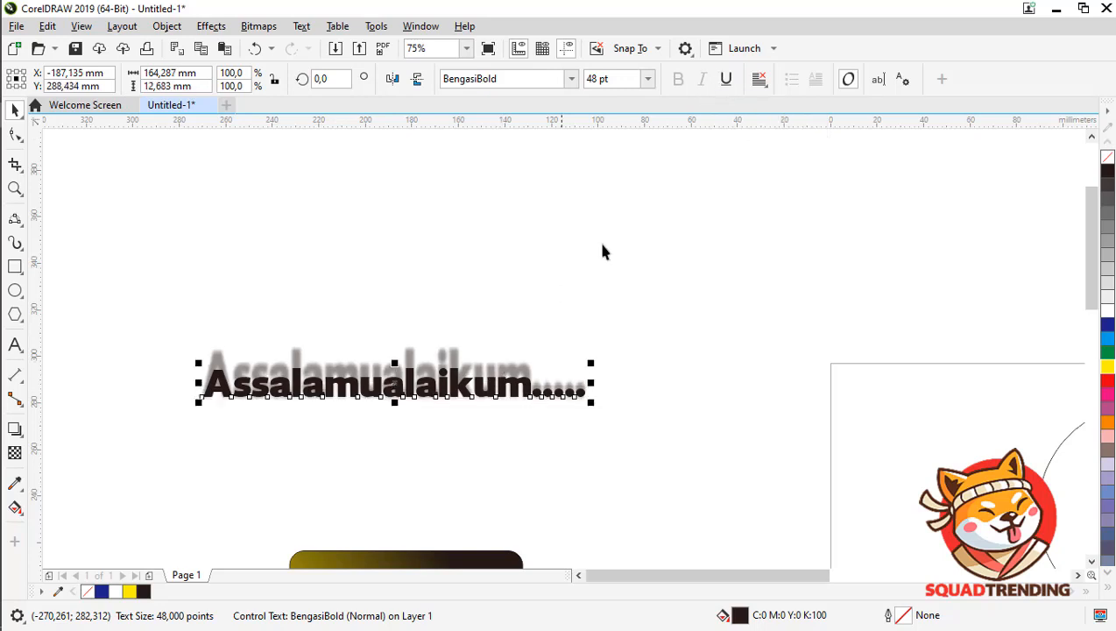
left_click(760, 81)
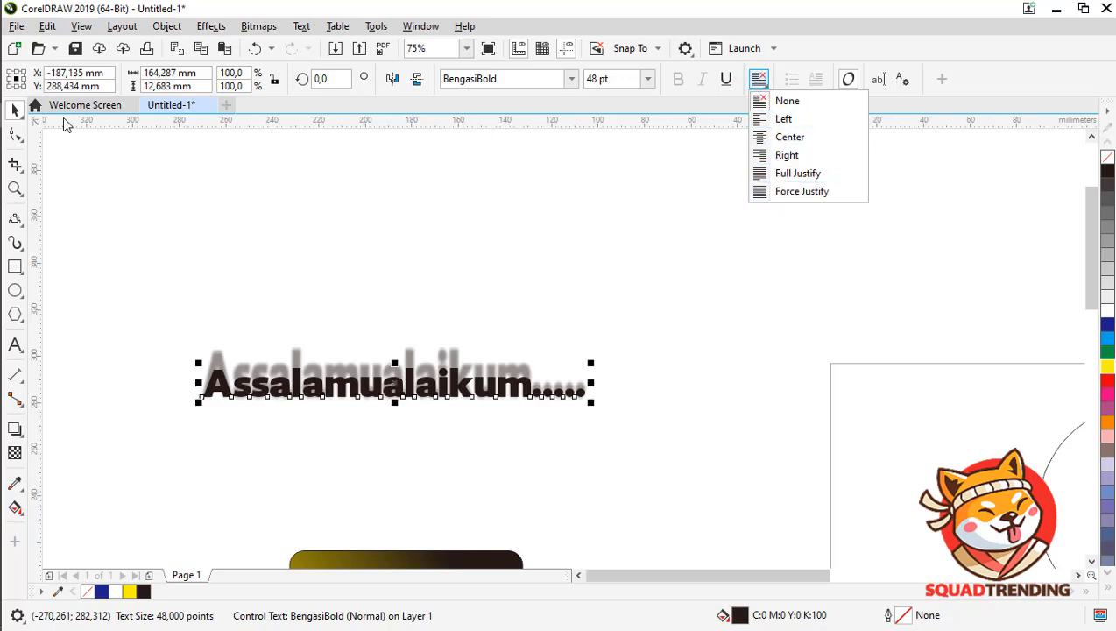
left_click(15, 114)
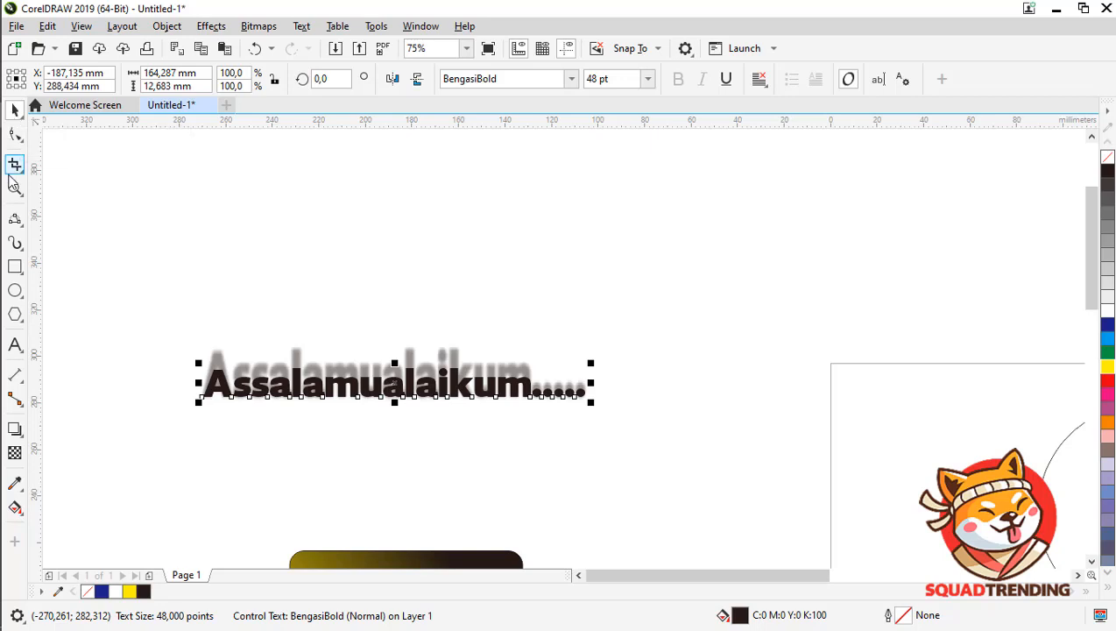
left_click(15, 429)
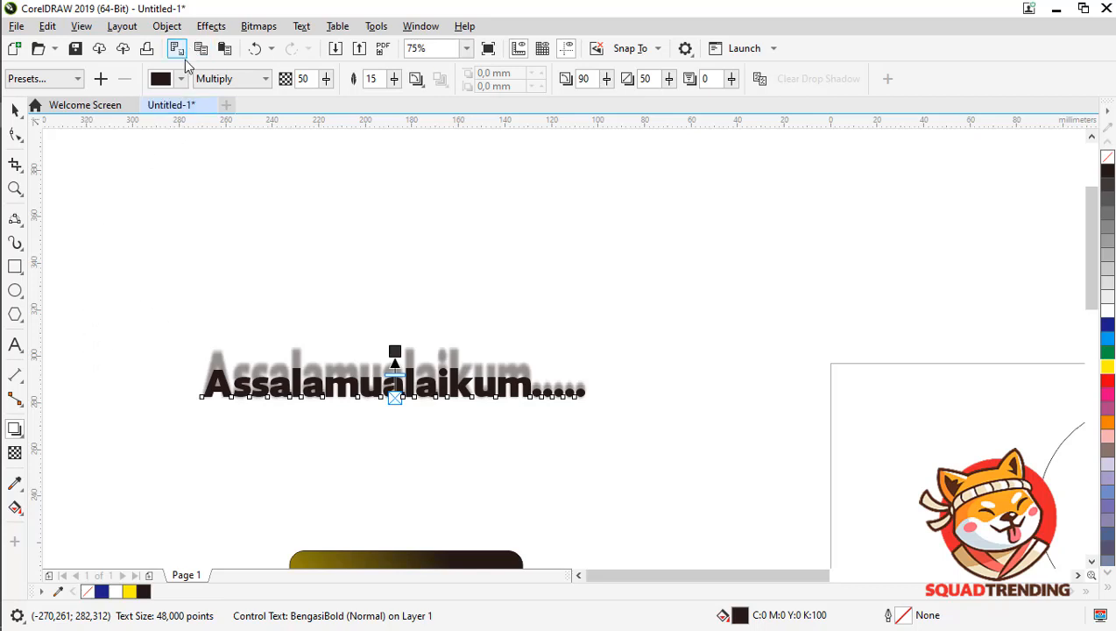
left_click(15, 346)
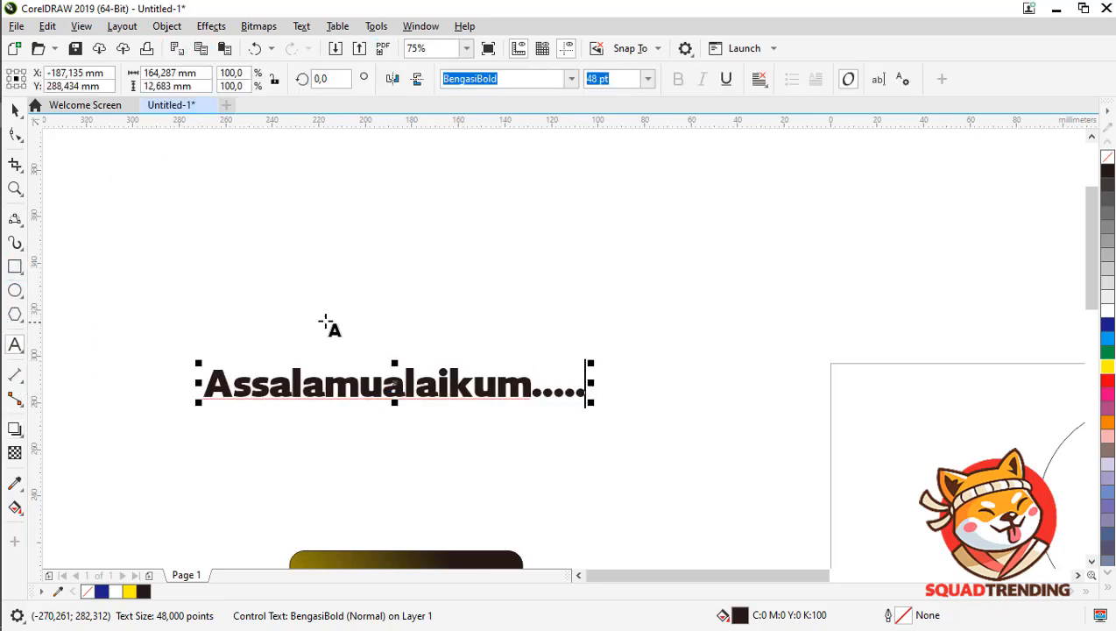
left_click(14, 348)
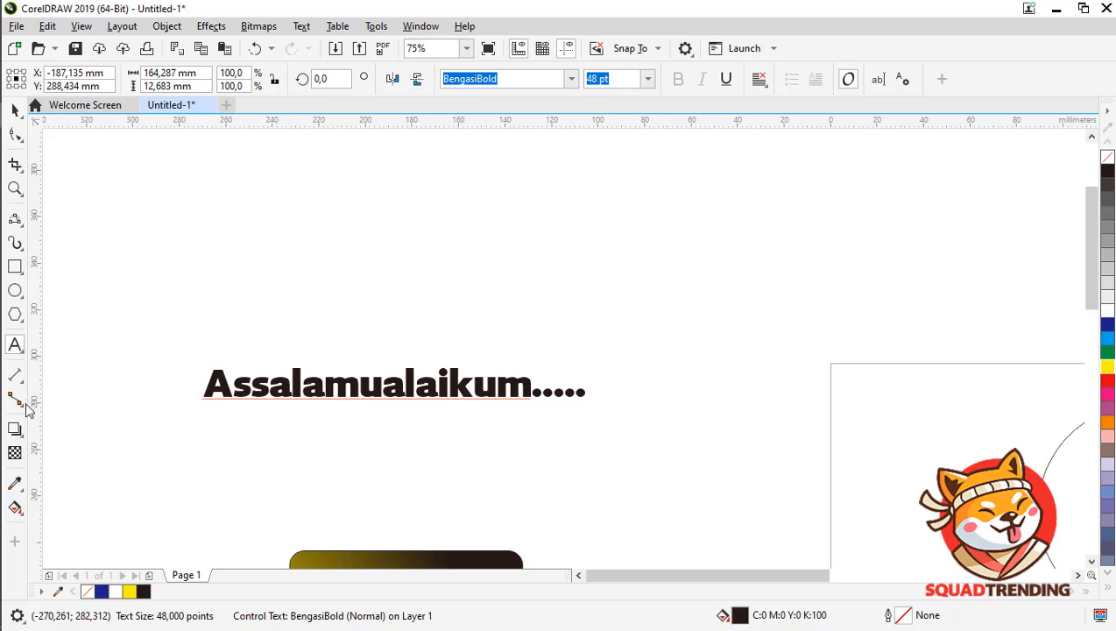
- Set the drop shadow colour of the "Assalamualaikum....." text to blue, C 96, M 76, Y 0, K 0
left_click(14, 428)
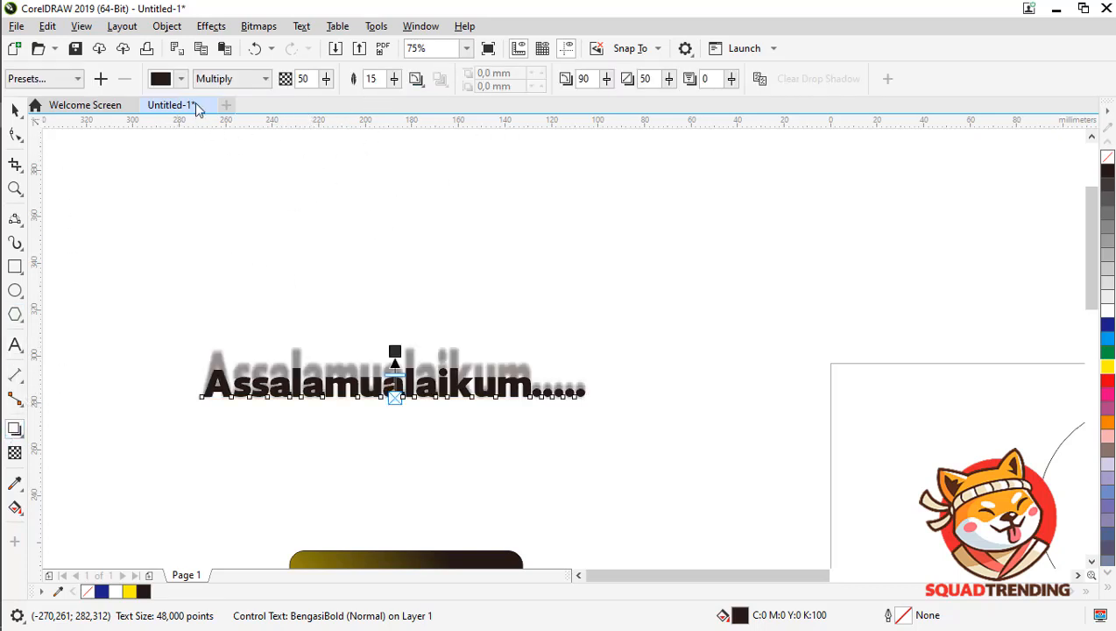
left_click(181, 80)
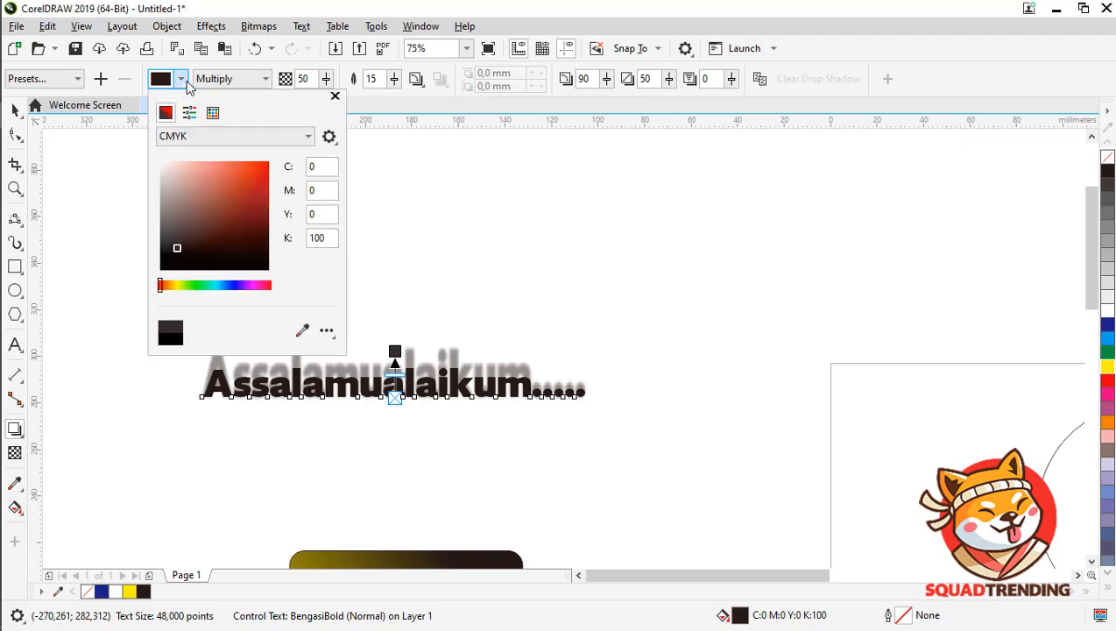
left_click_drag(246, 180, 273, 169)
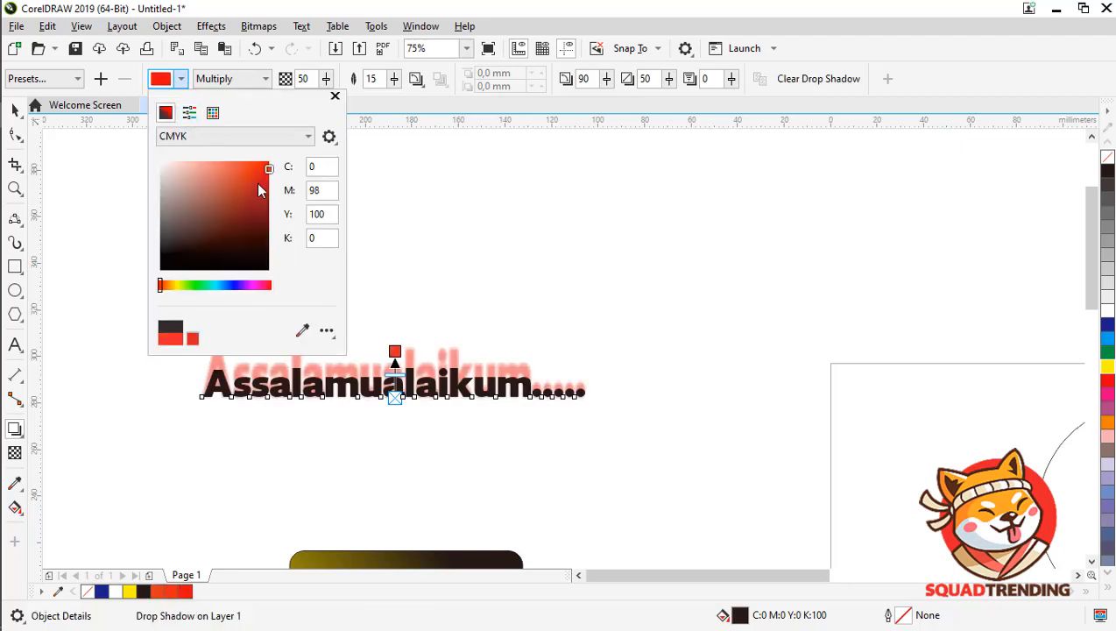
left_click(189, 286)
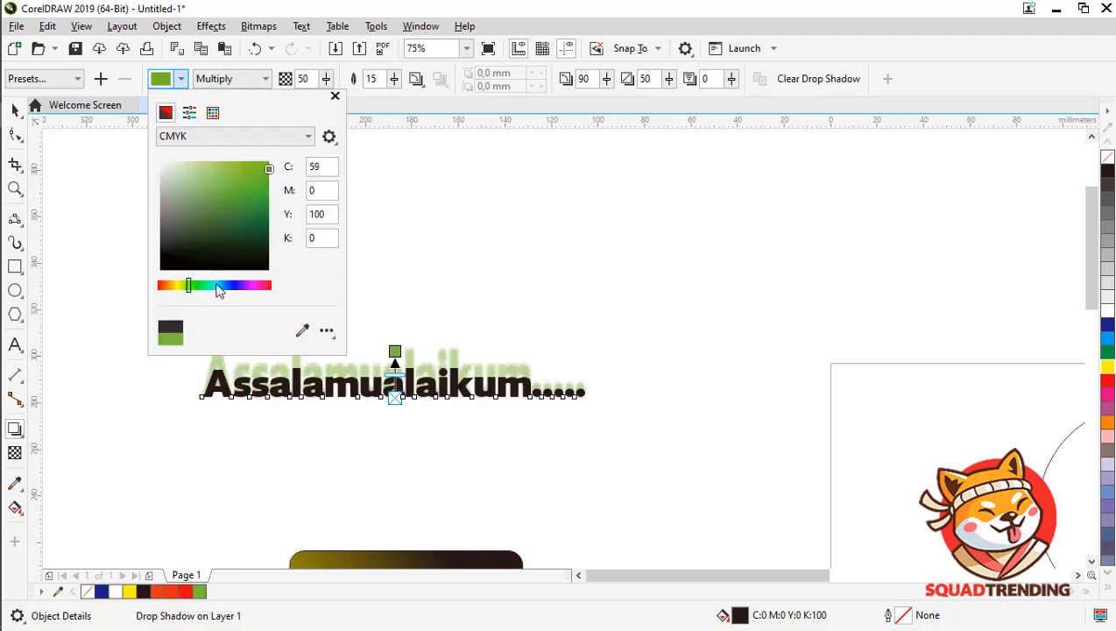
left_click(233, 285)
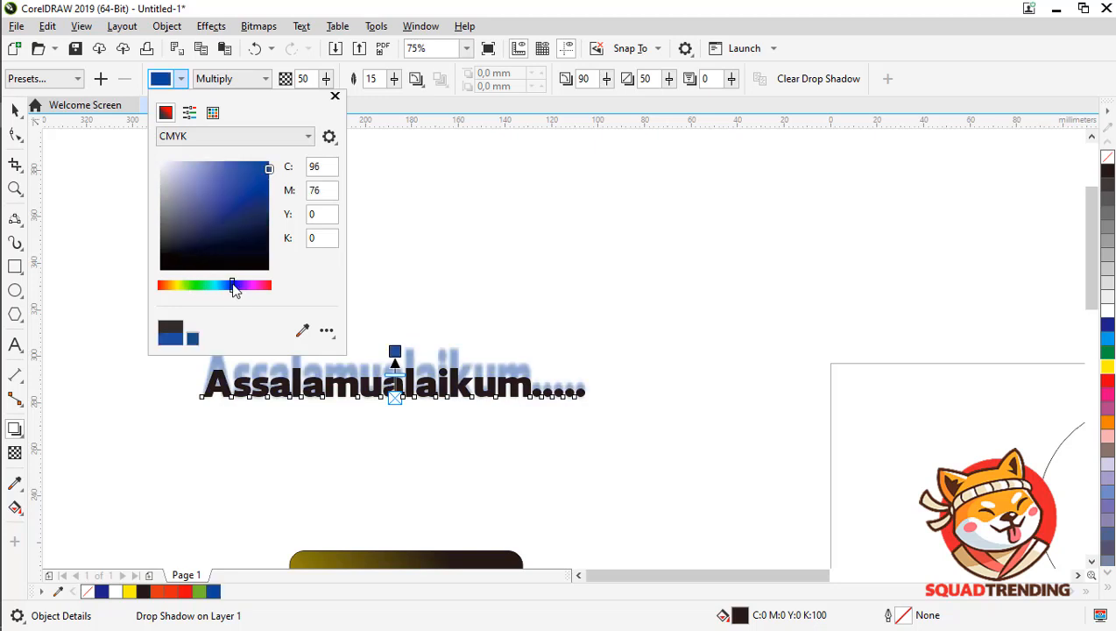
left_click(334, 97)
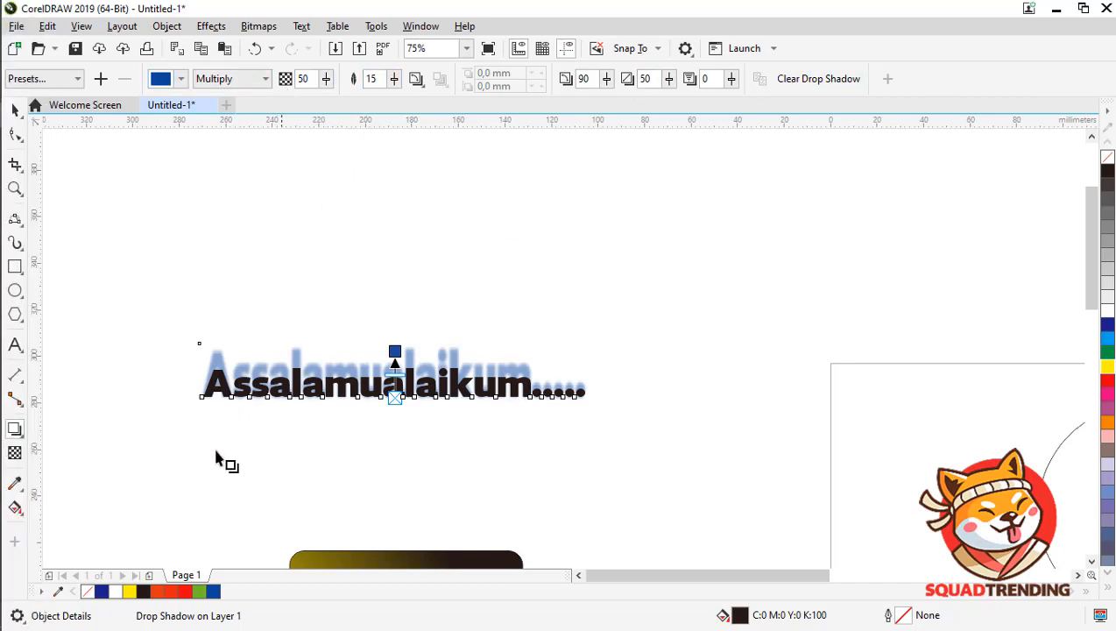
- Try a diagonal fountain transparency across the upper edge of the gradient square
left_click(14, 455)
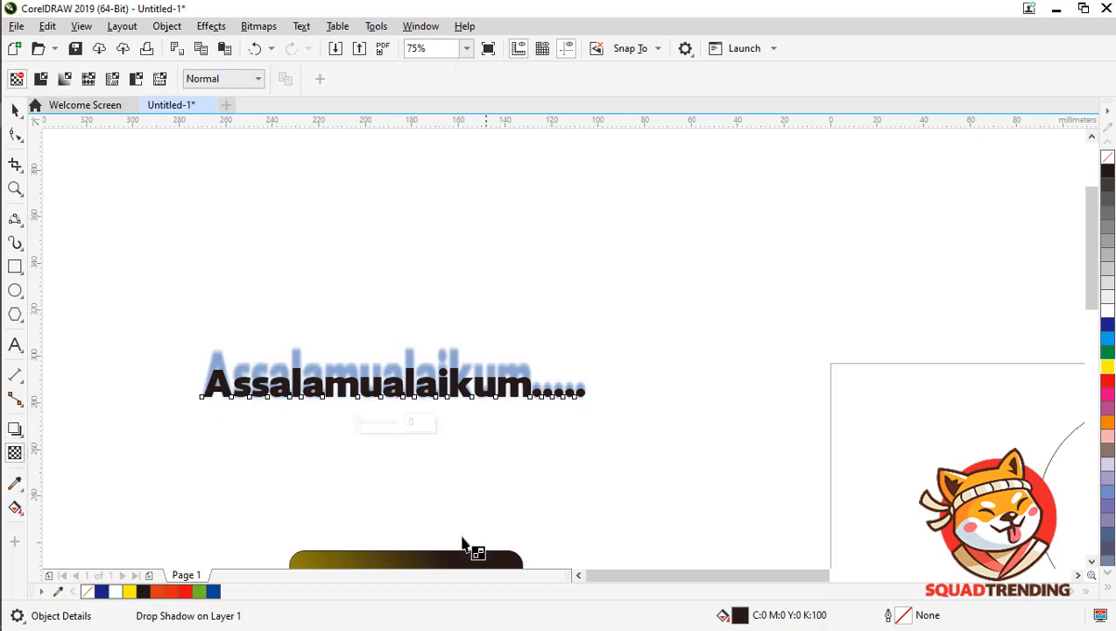
left_click(432, 561)
left_click_drag(460, 519, 502, 477)
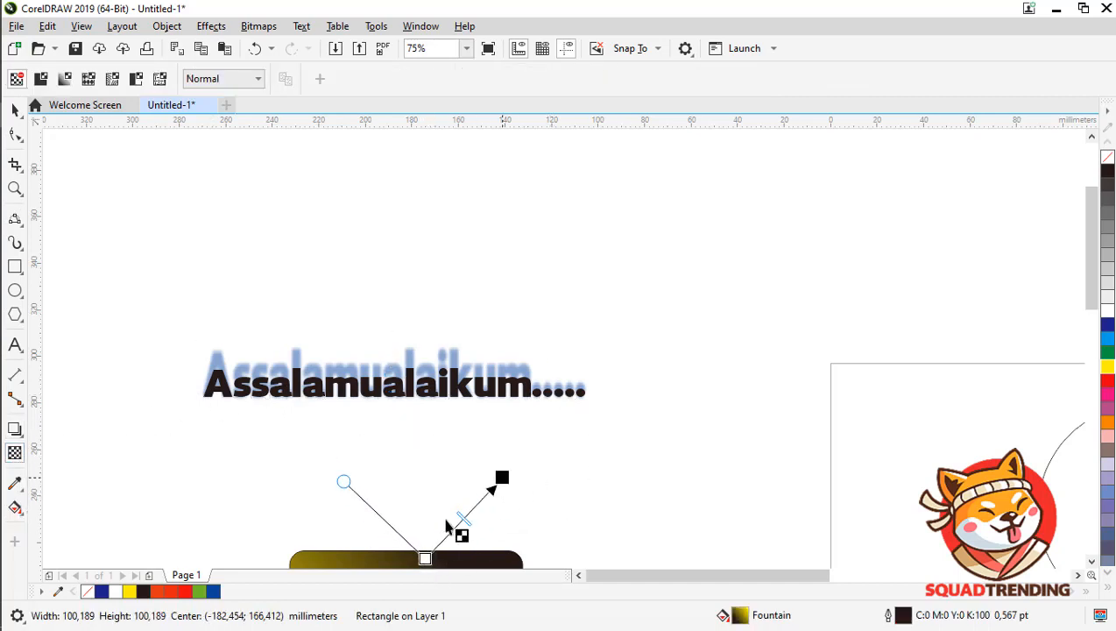
- Move the gradient square over the page's upper-left corner, centred at about X -3 mm, Y 302 mm, and give it a uniform transparency of 13
left_click(15, 112)
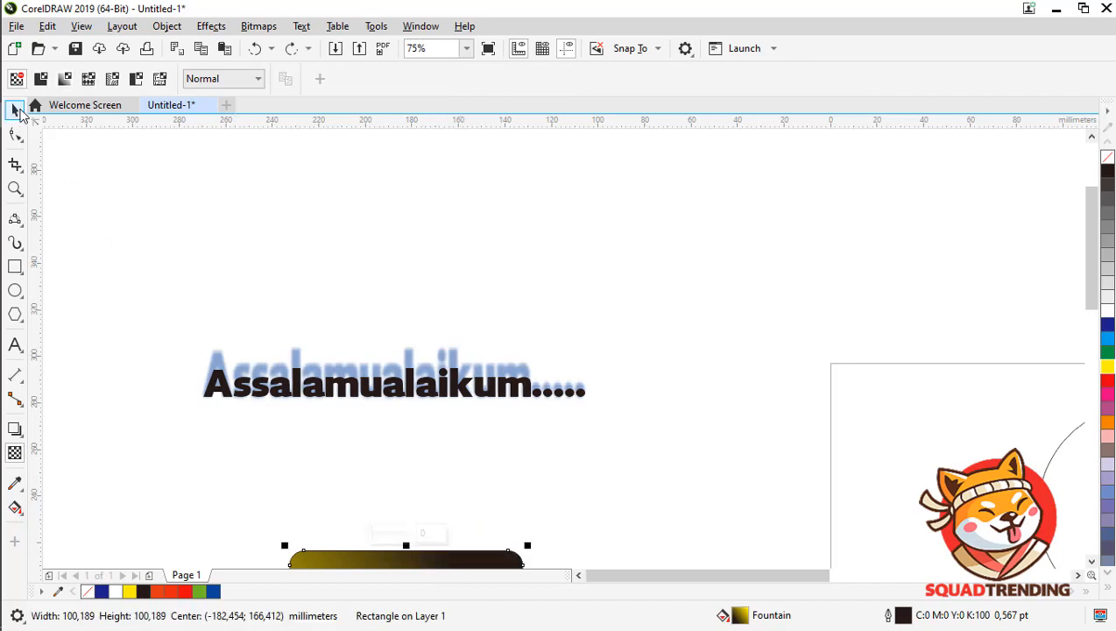
left_click_drag(344, 553, 750, 247)
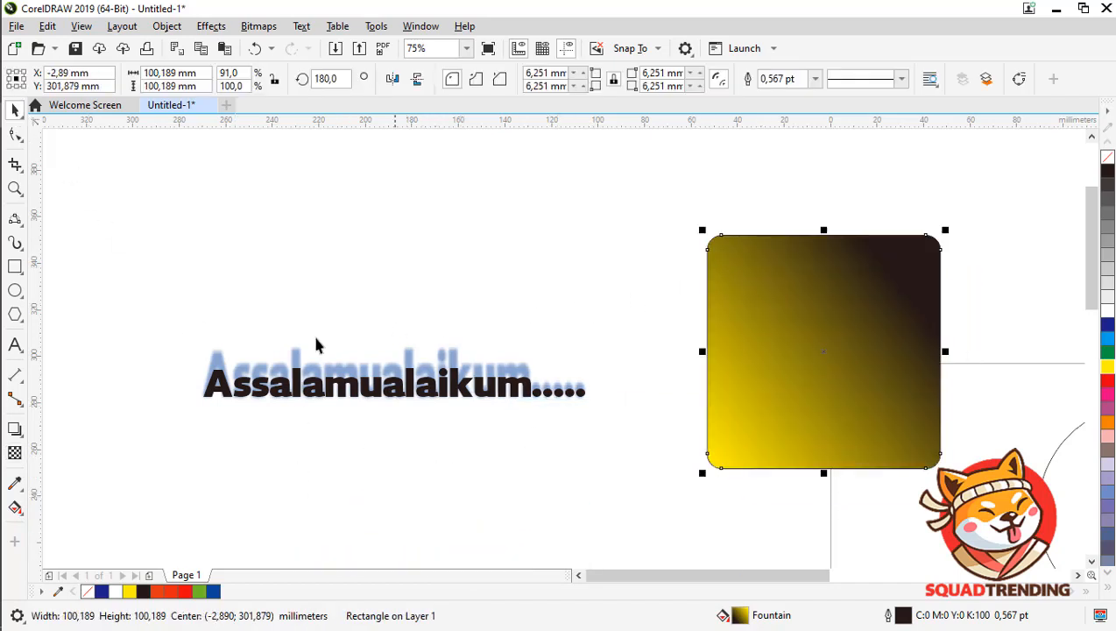
left_click(15, 453)
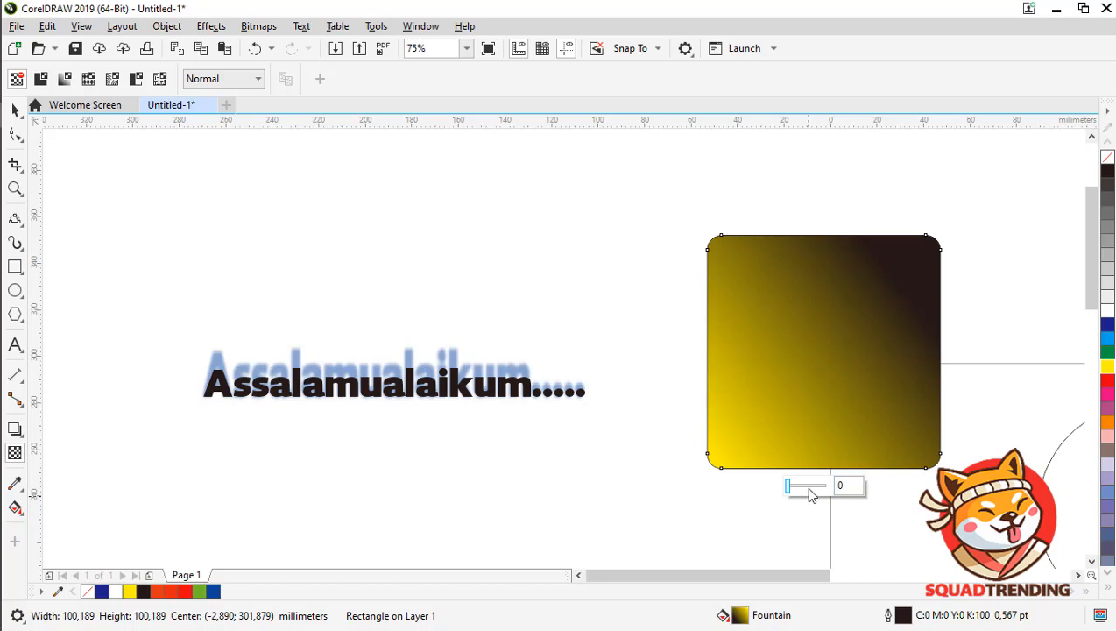
left_click(809, 487)
left_click(799, 489)
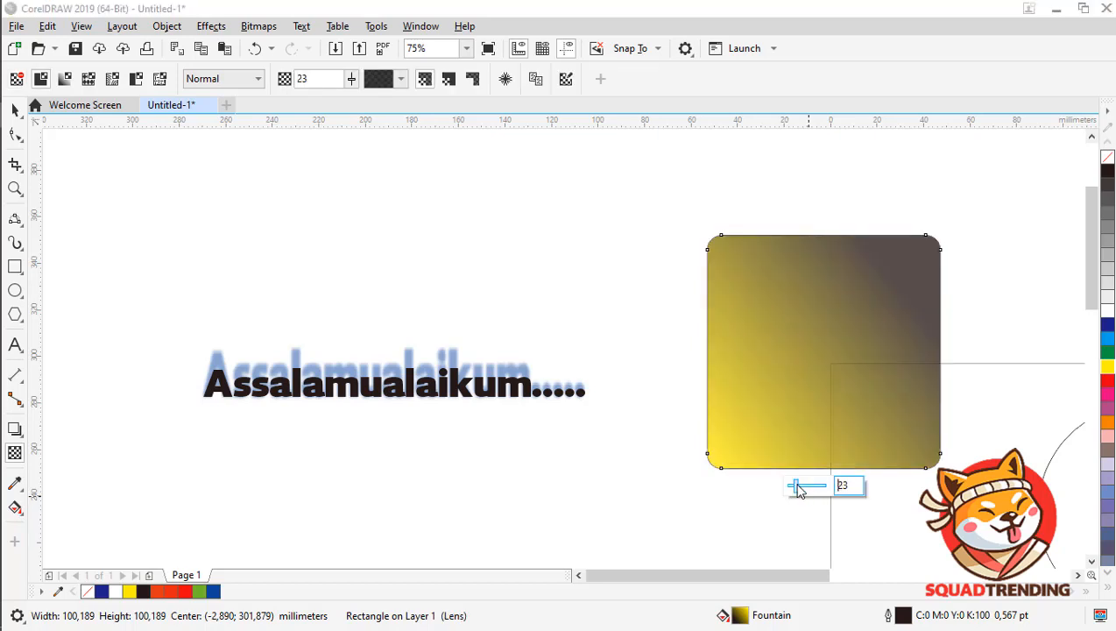
left_click(793, 489)
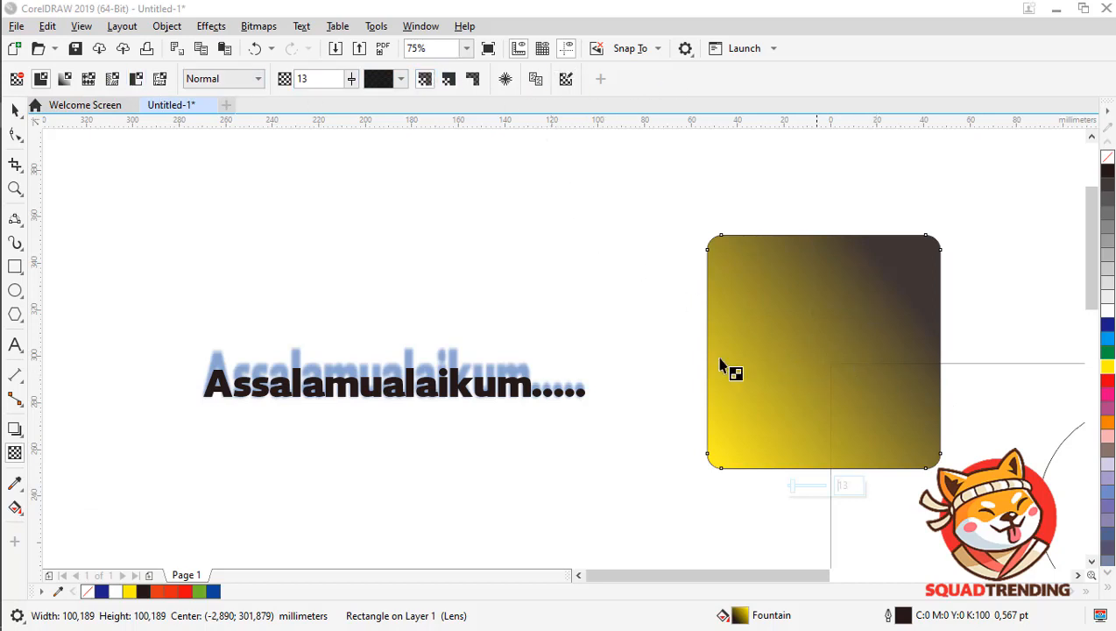
left_click(14, 108)
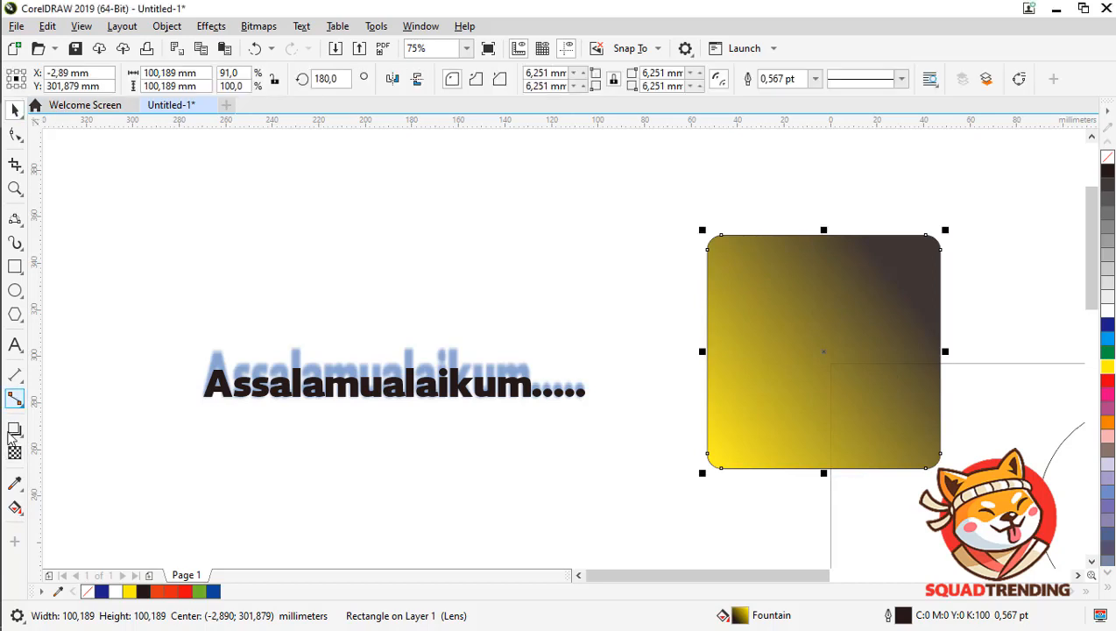
- Try the elliptical, conical and rectangular fountain fill types on the gradient square, and restore its linear fountain fill
left_click(15, 509)
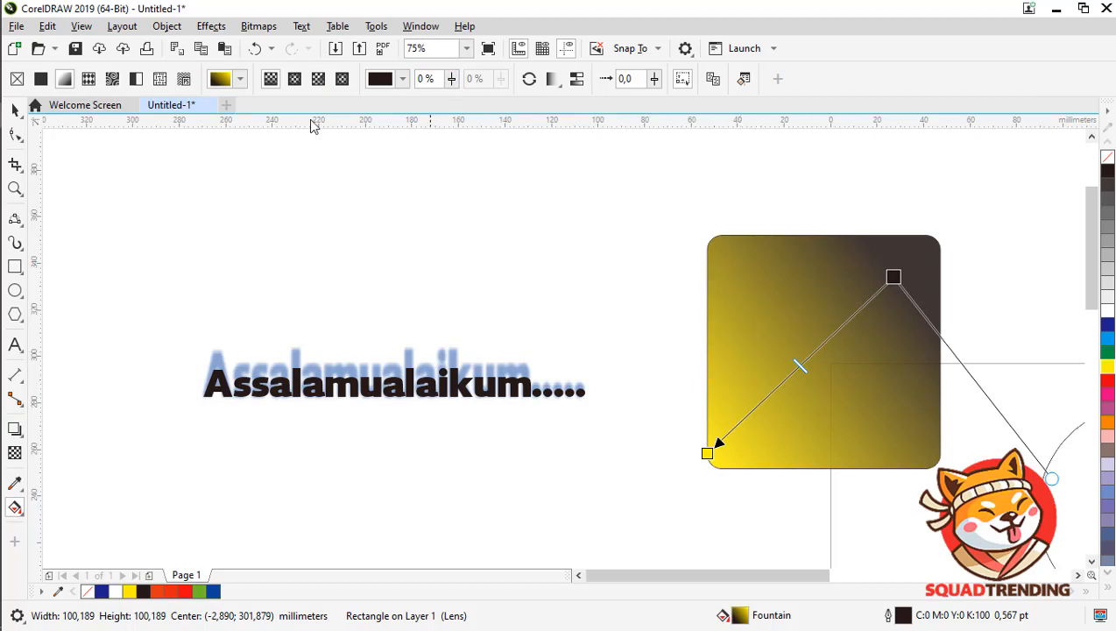
left_click(240, 80)
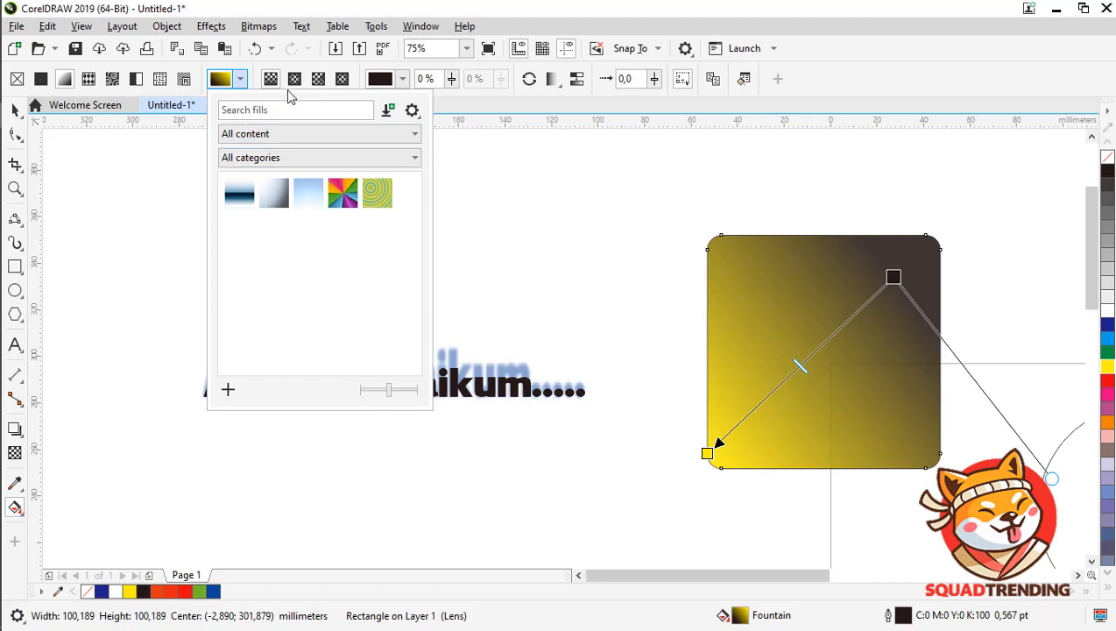
left_click(242, 81)
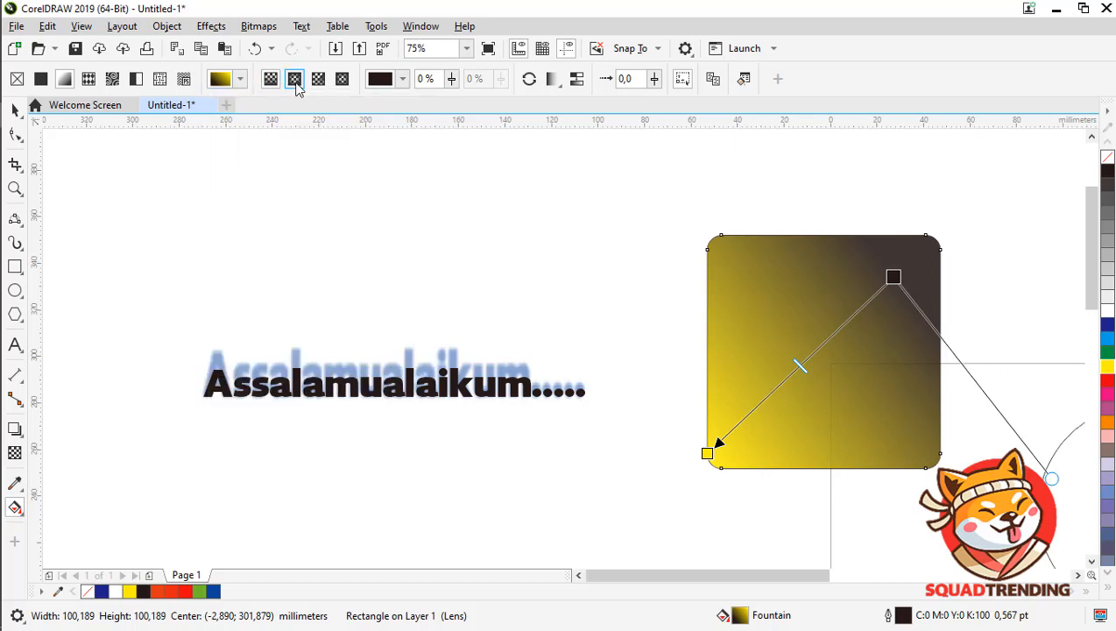
left_click(295, 82)
left_click(321, 83)
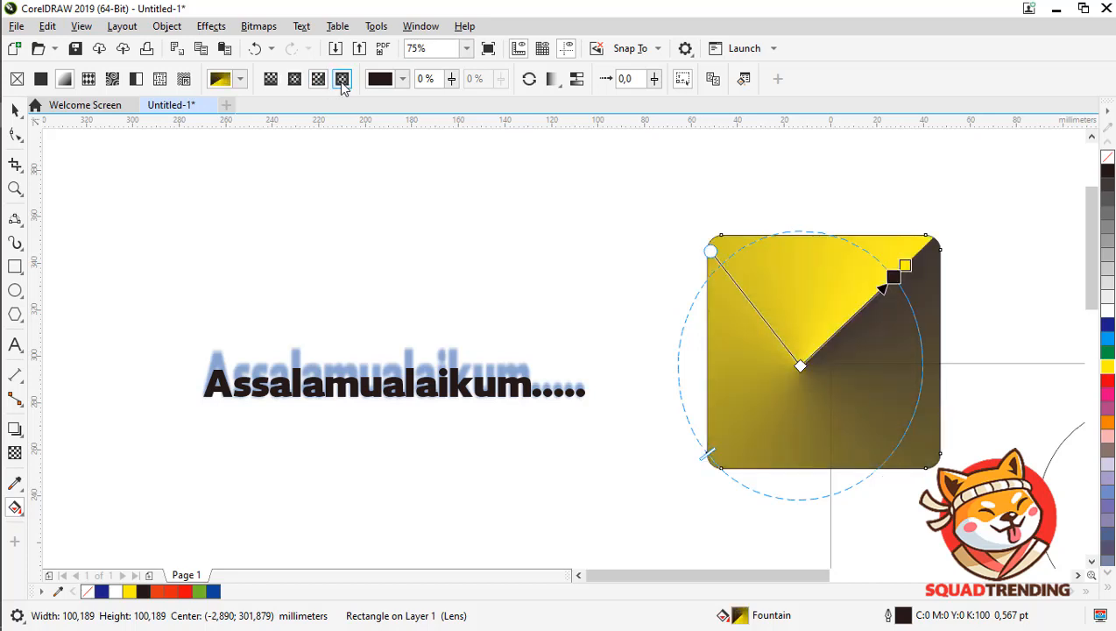
left_click(343, 82)
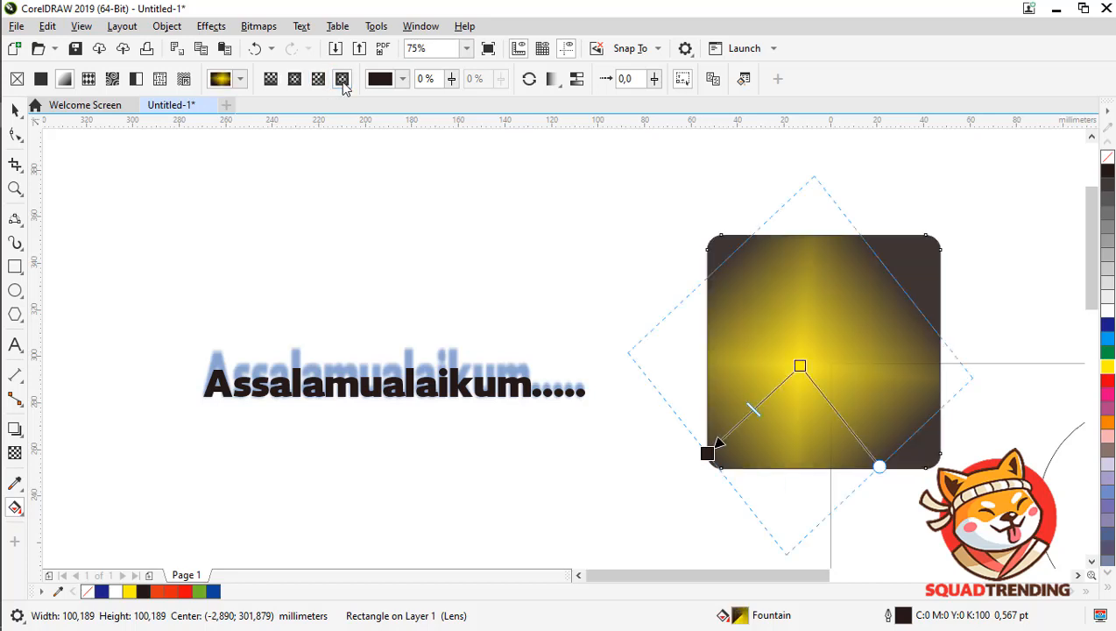
left_click(271, 80)
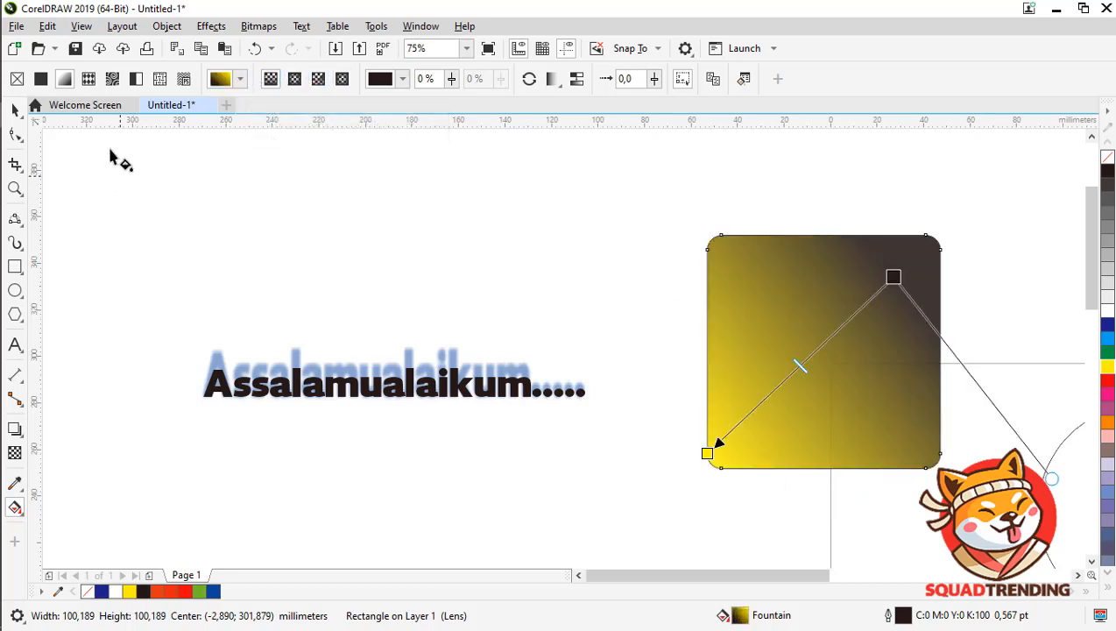
left_click(16, 113)
left_click(197, 175)
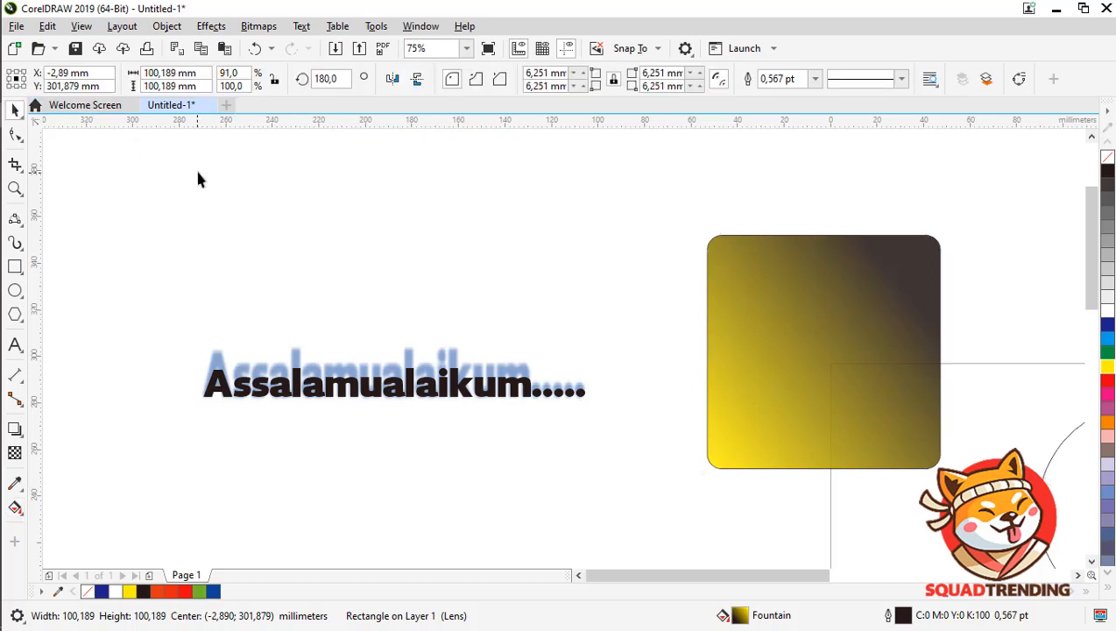
scroll(393, 262, "down", 3)
scroll(398, 266, "up", 2)
scroll(481, 290, "down", 1)
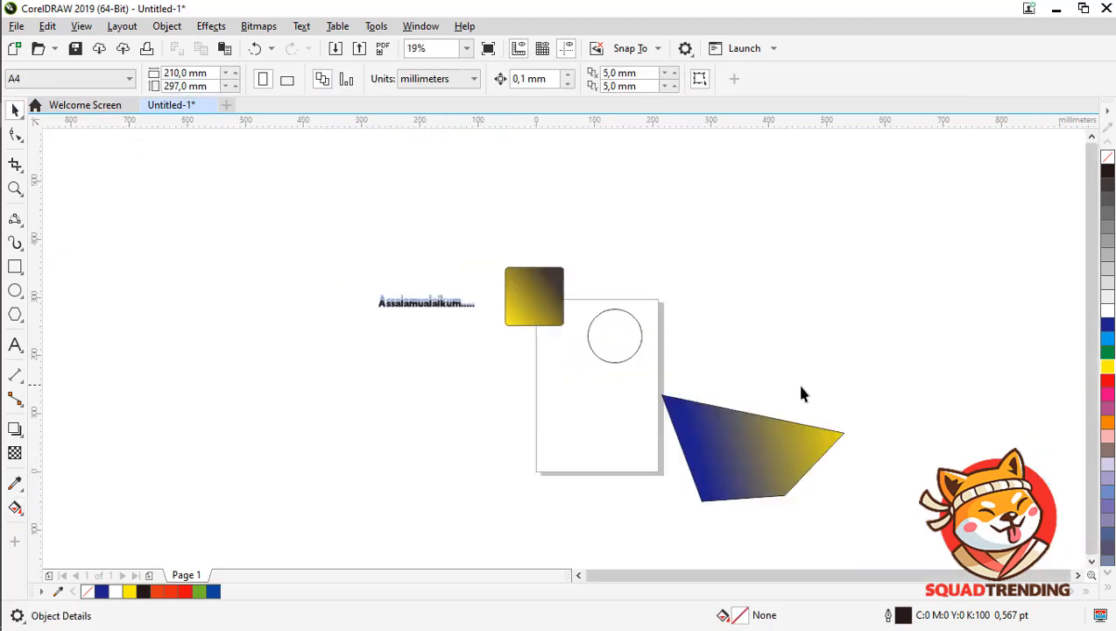
scroll(798, 394, "up", 1)
scroll(771, 392, "down", 1)
scroll(732, 386, "up", 1)
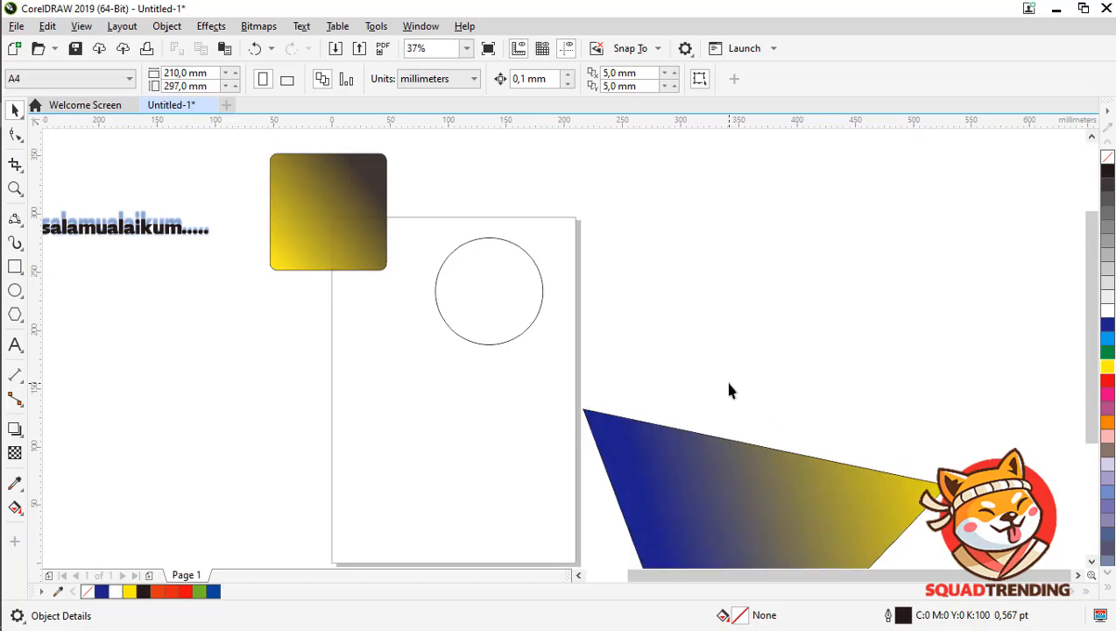